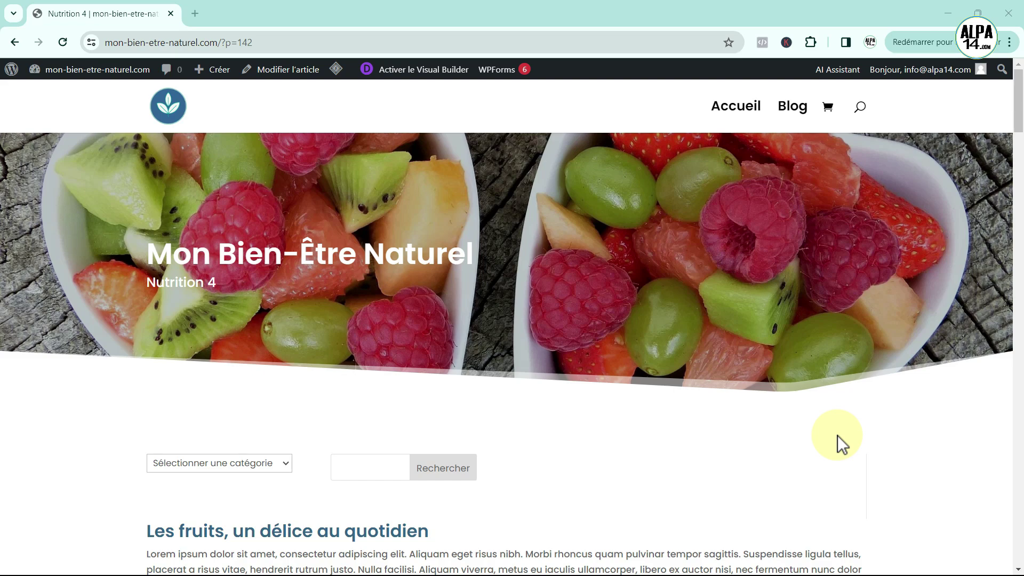
Look through the published Nutrition 4 article from header to comment form, including the area between the search bar and first heading
scroll(837, 435, down, 2)
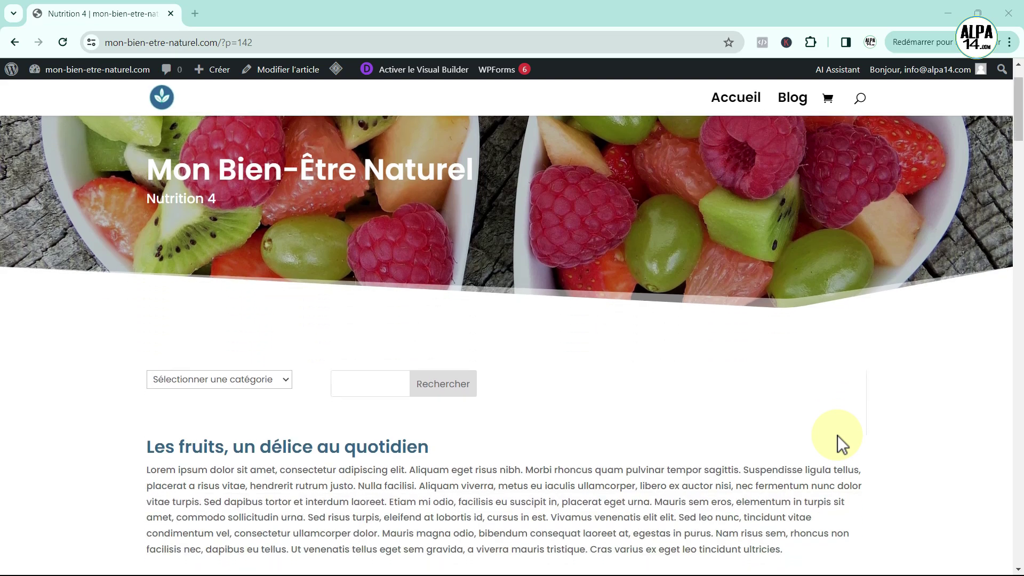
scroll(837, 435, down, 2)
scroll(837, 435, down, 1)
scroll(838, 435, down, 12)
scroll(837, 436, down, 15)
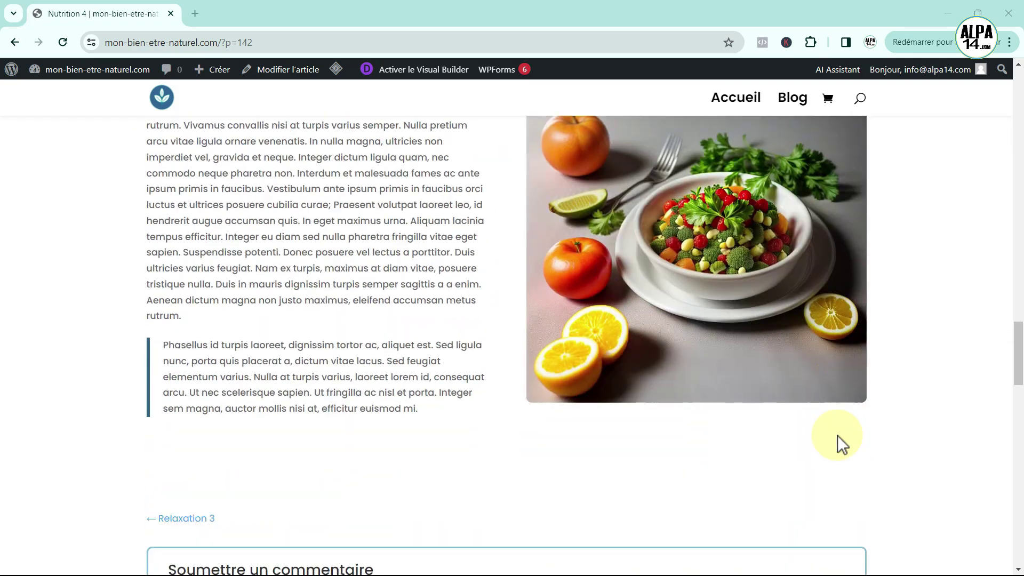
scroll(837, 436, down, 8)
scroll(837, 435, up, 10)
scroll(837, 436, up, 15)
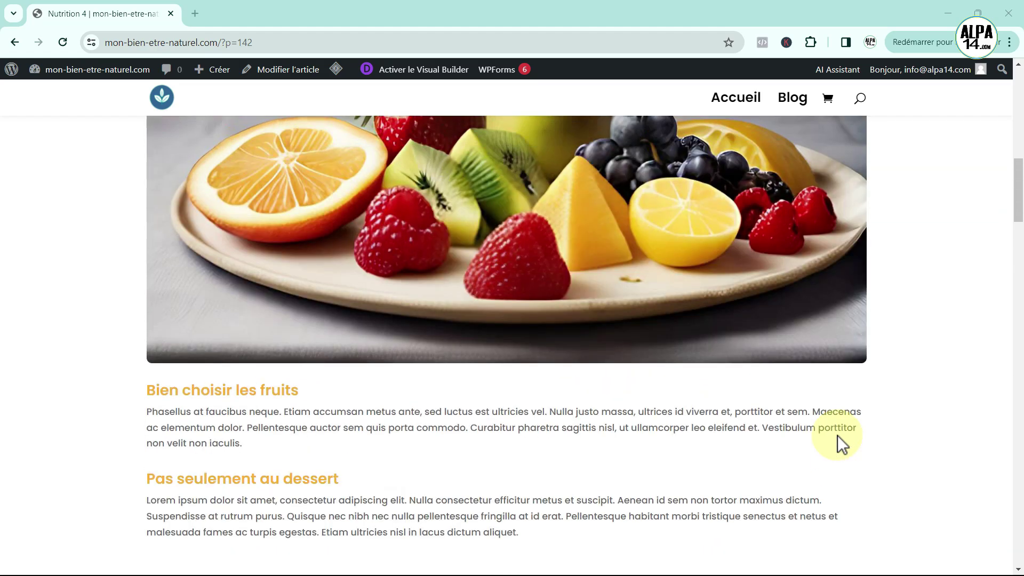
scroll(837, 435, up, 12)
scroll(838, 435, up, 3)
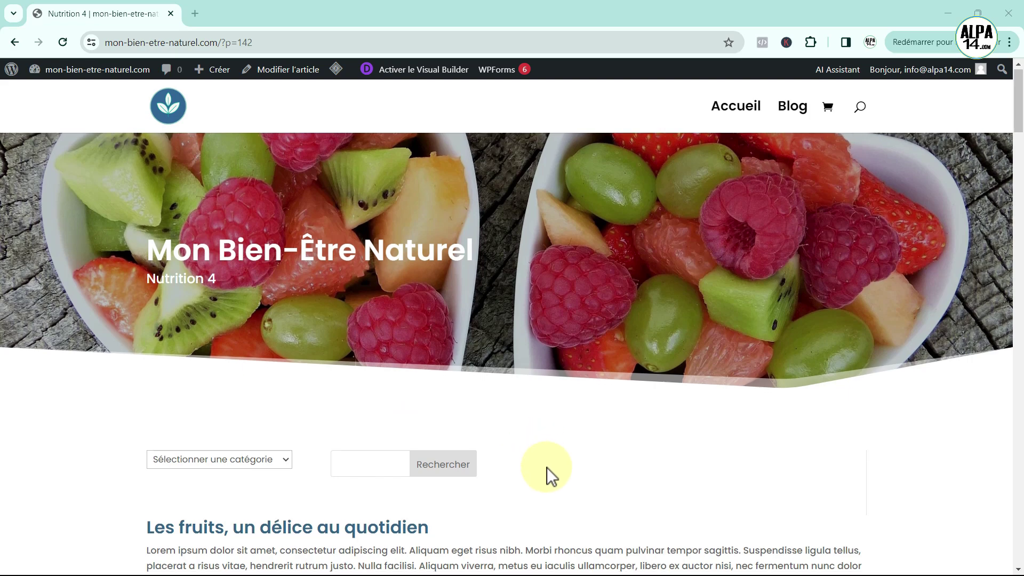
scroll(546, 467, down, 2)
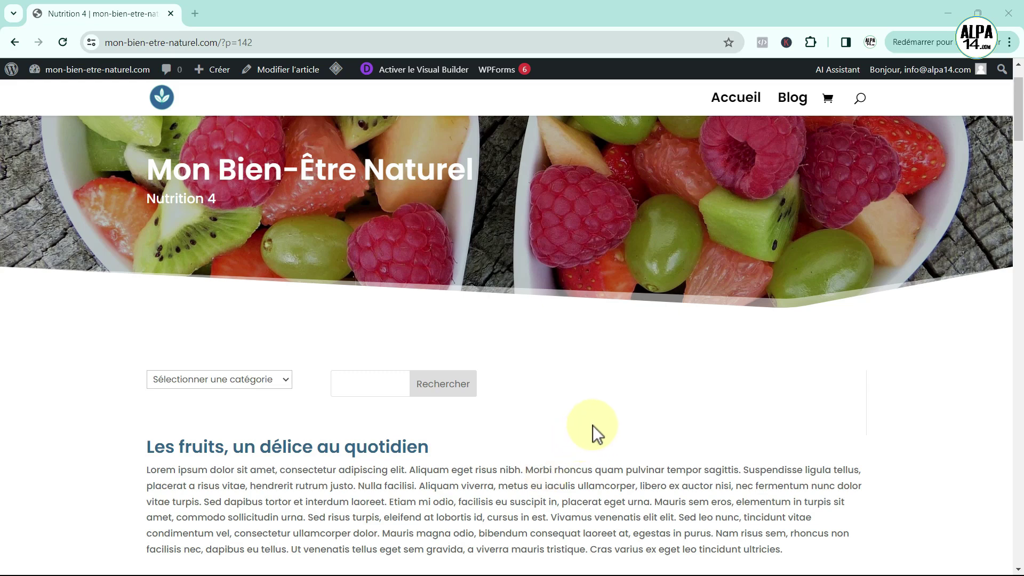
scroll(593, 424, up, 2)
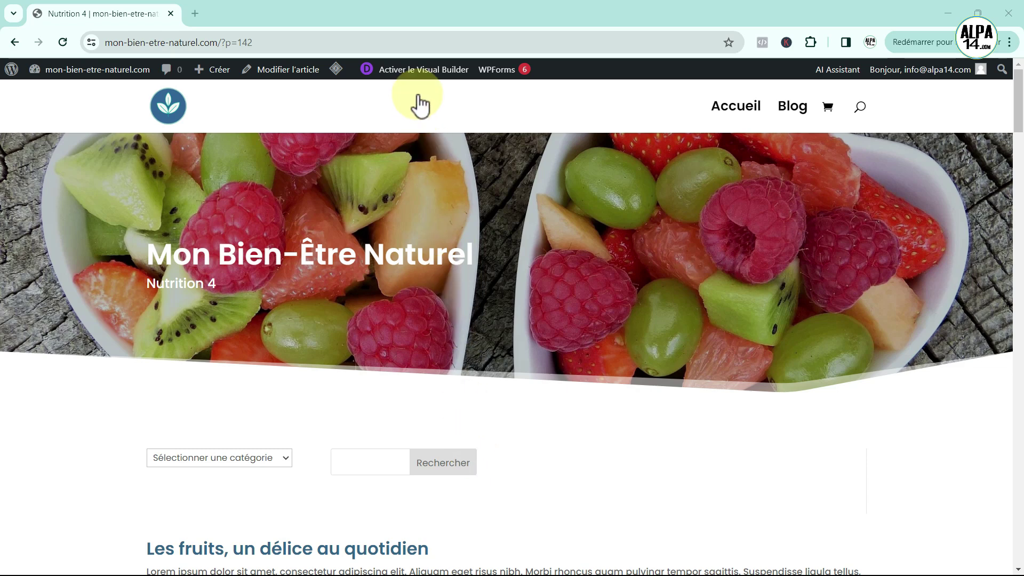
Activate the Visual Builder for the Nutrition 4 article
click(414, 70)
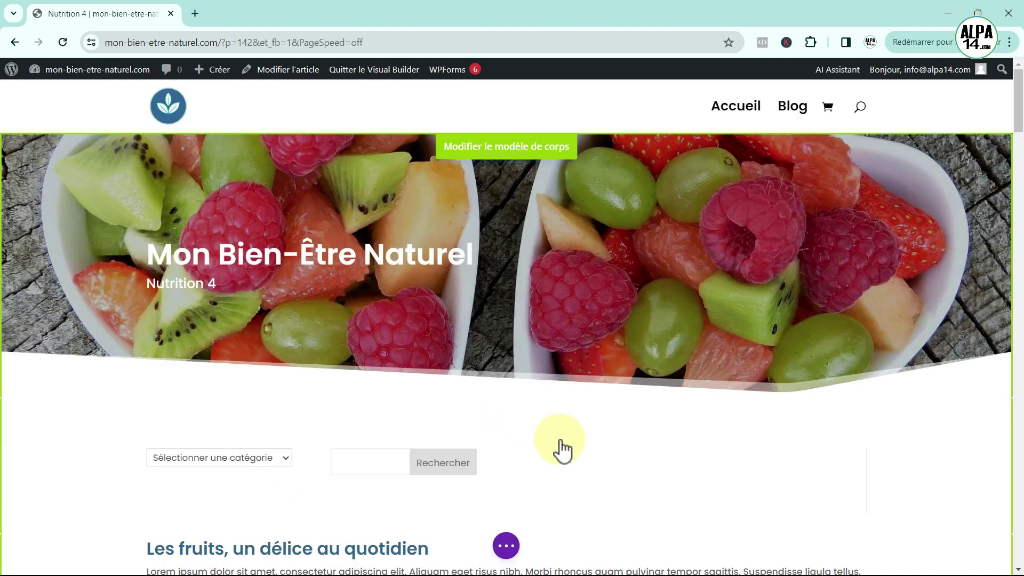
scroll(560, 451, down, 3)
scroll(536, 355, up, 1)
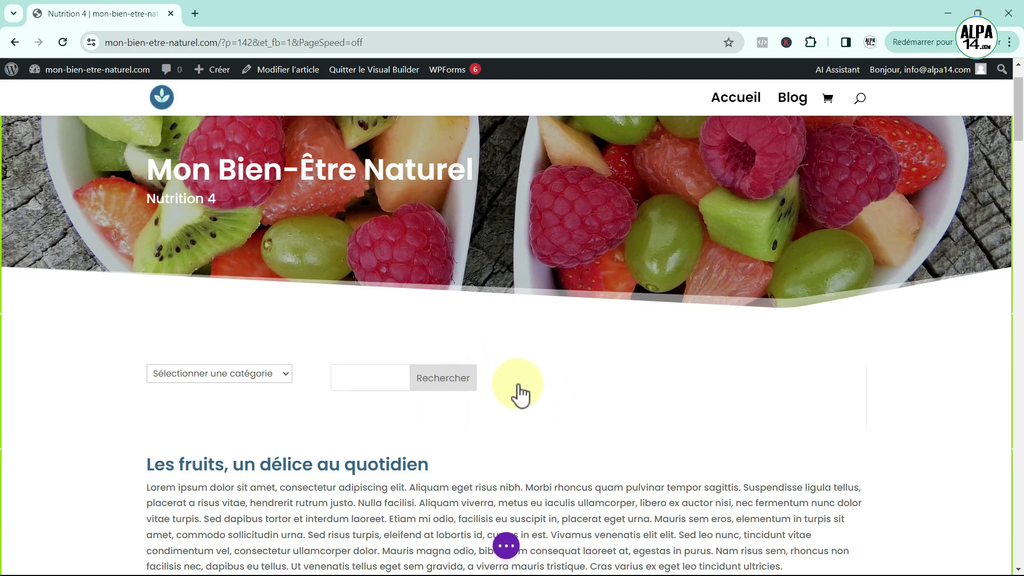
Insert a one-column row between the category and search row and the first heading, and add a Résumé module to it
mouse_move(531, 443)
scroll(498, 436, down, 1)
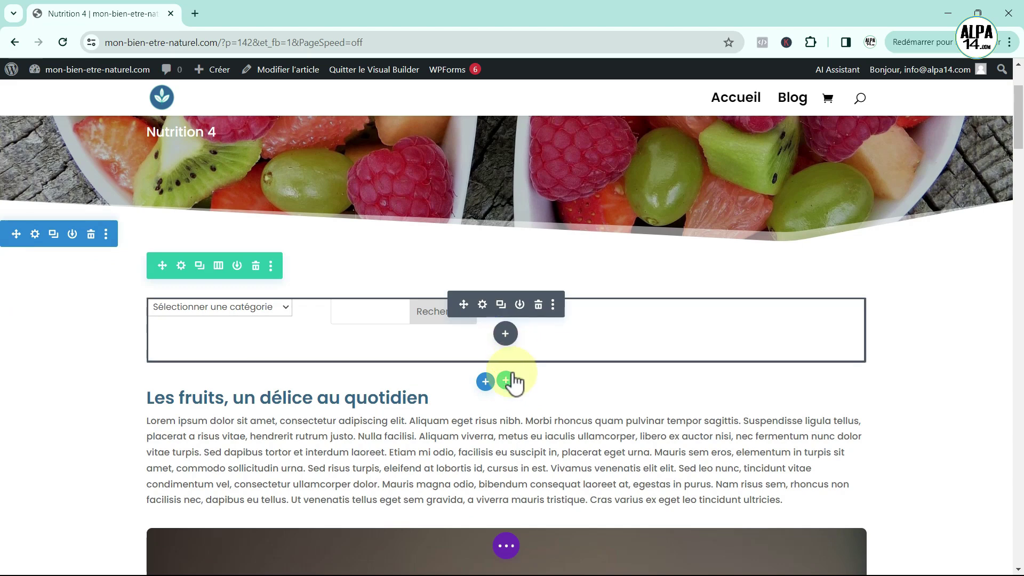
click(504, 380)
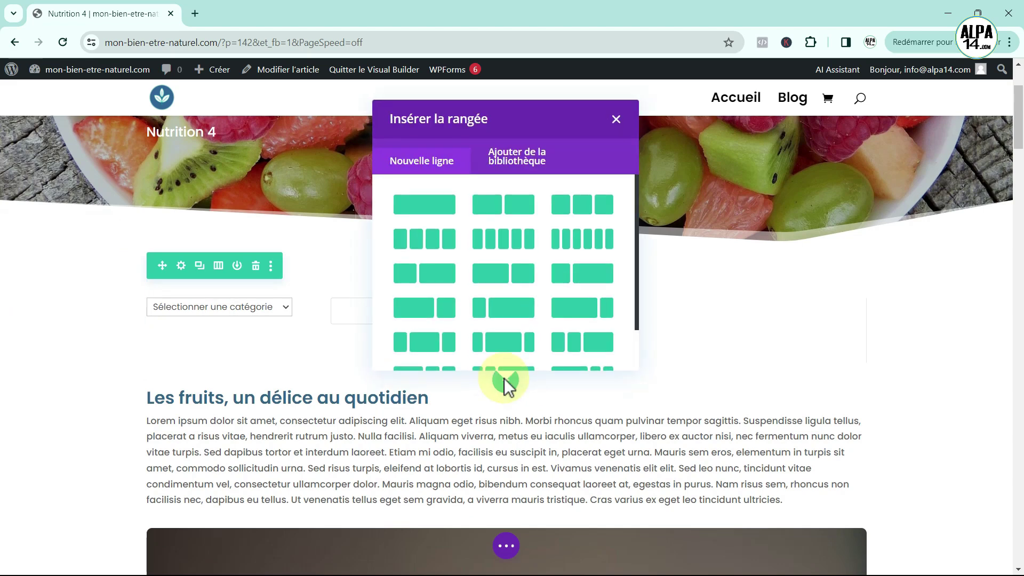
click(424, 205)
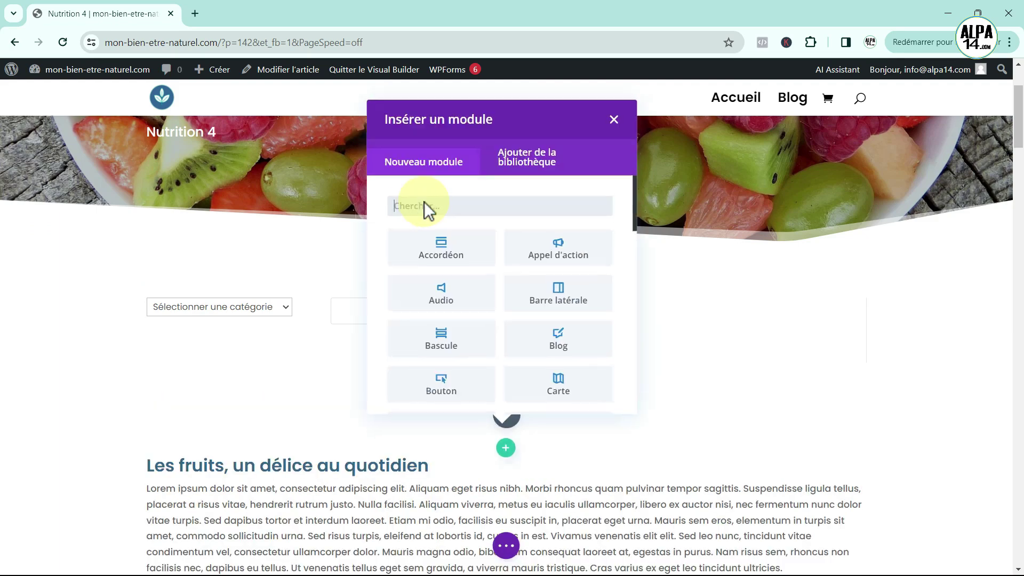
scroll(482, 222, down, 10)
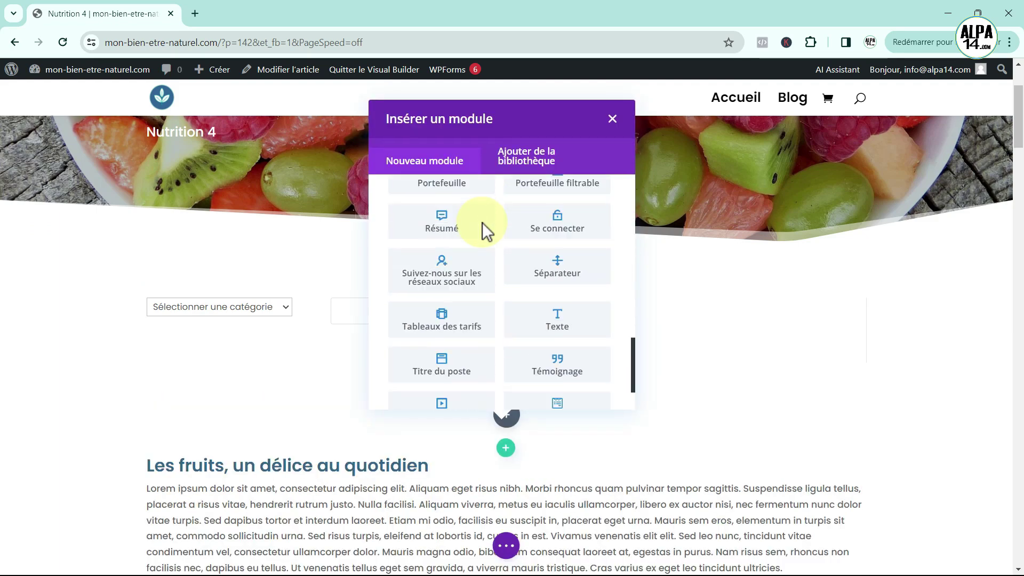
click(453, 224)
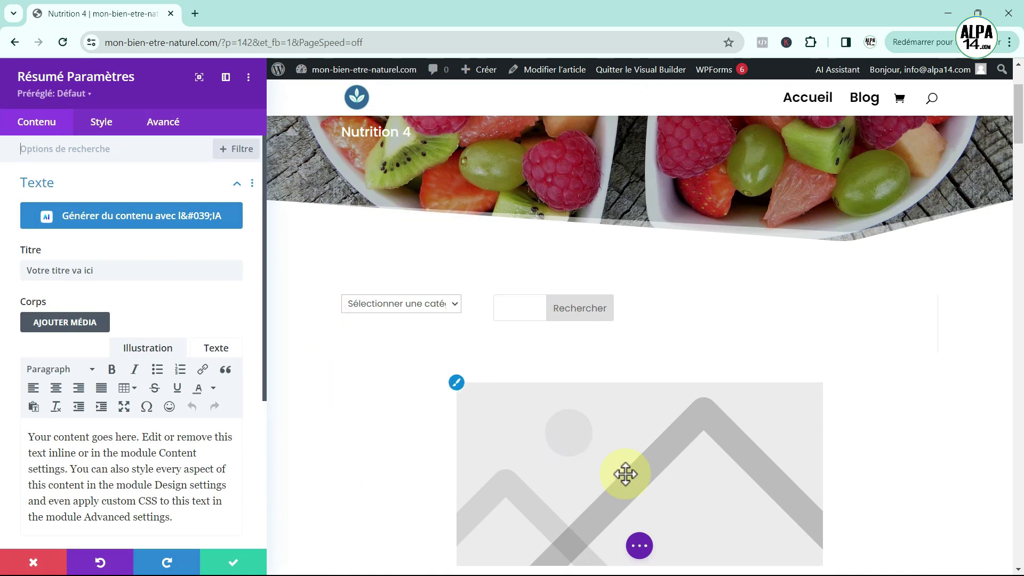
Enable icon use for the Résumé module and choose the square icon with text lines
scroll(194, 378, down, 5)
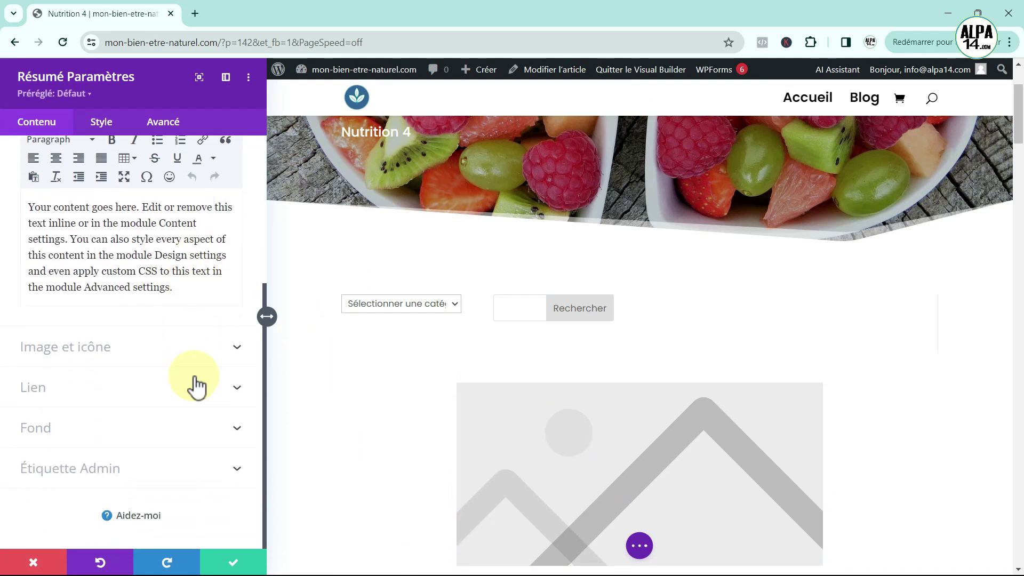
click(192, 350)
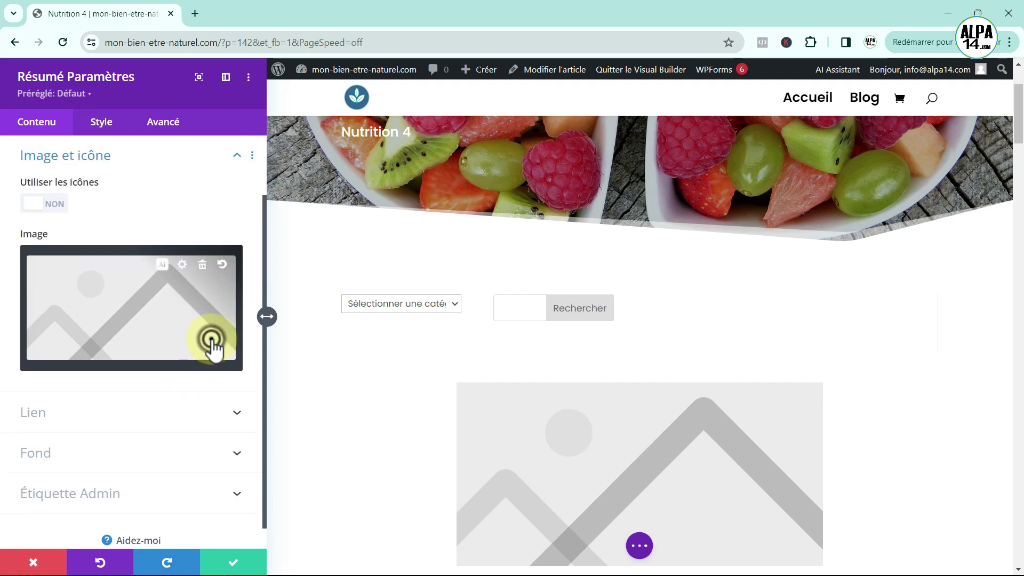
click(55, 205)
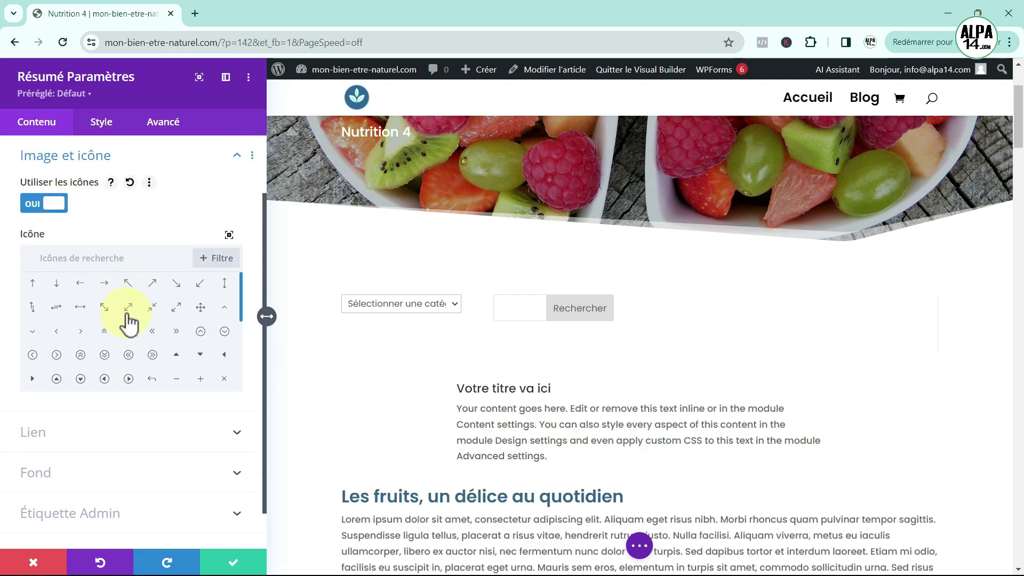
scroll(114, 364, down, 2)
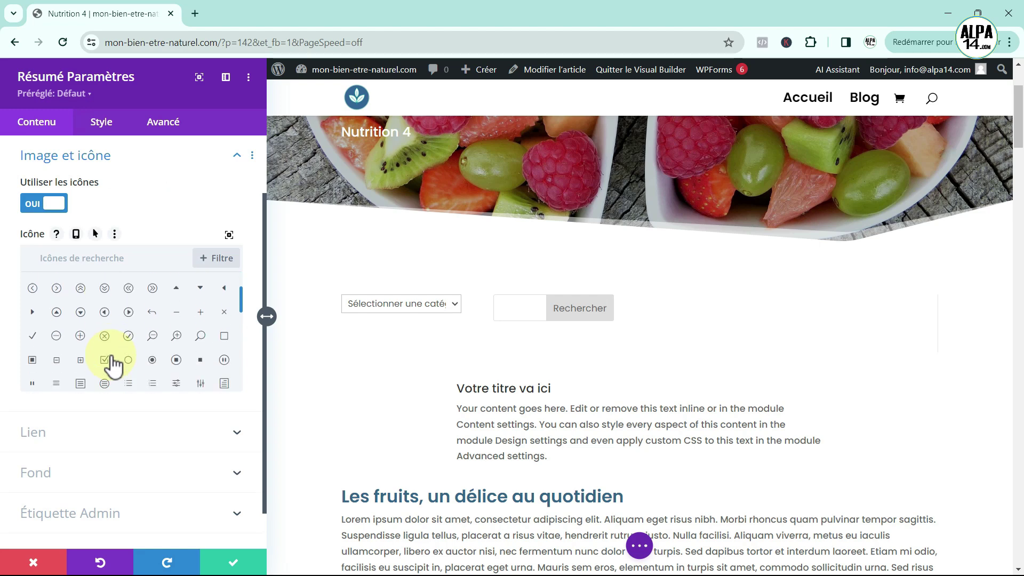
click(82, 384)
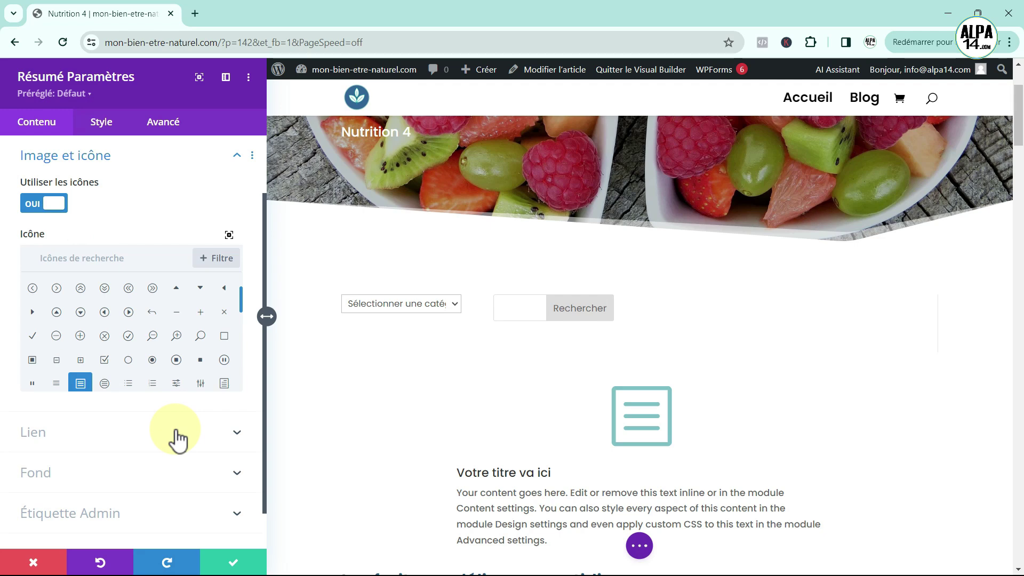
scroll(176, 436, down, 2)
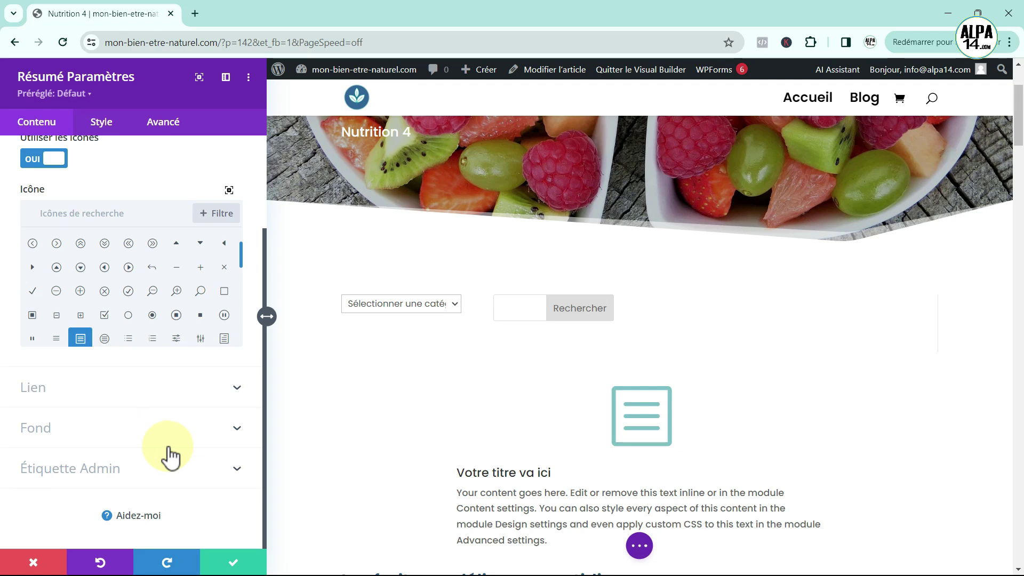
Set the icon placement to Gauche and the icon color to the blue used for the article heading
click(102, 124)
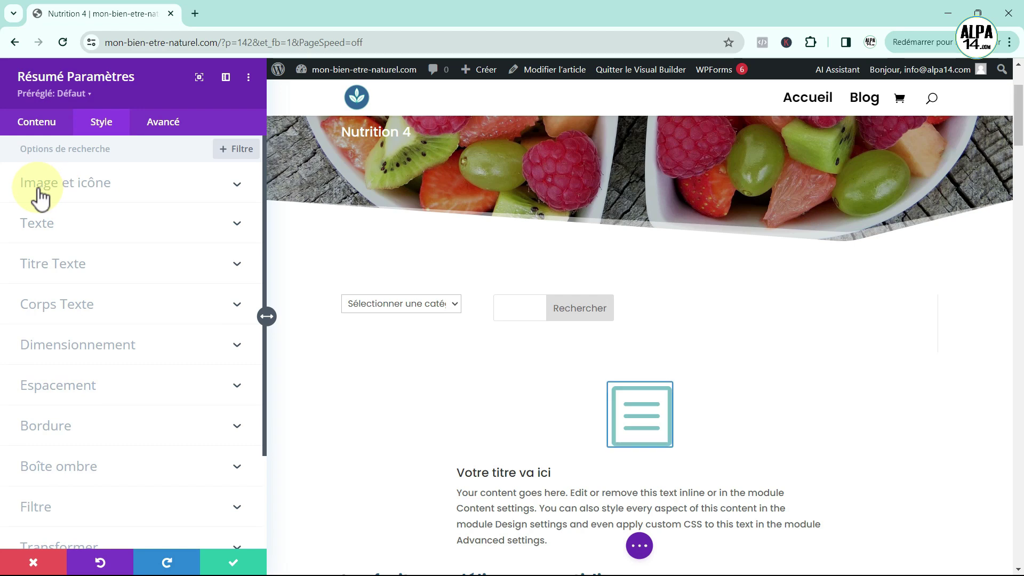
click(100, 186)
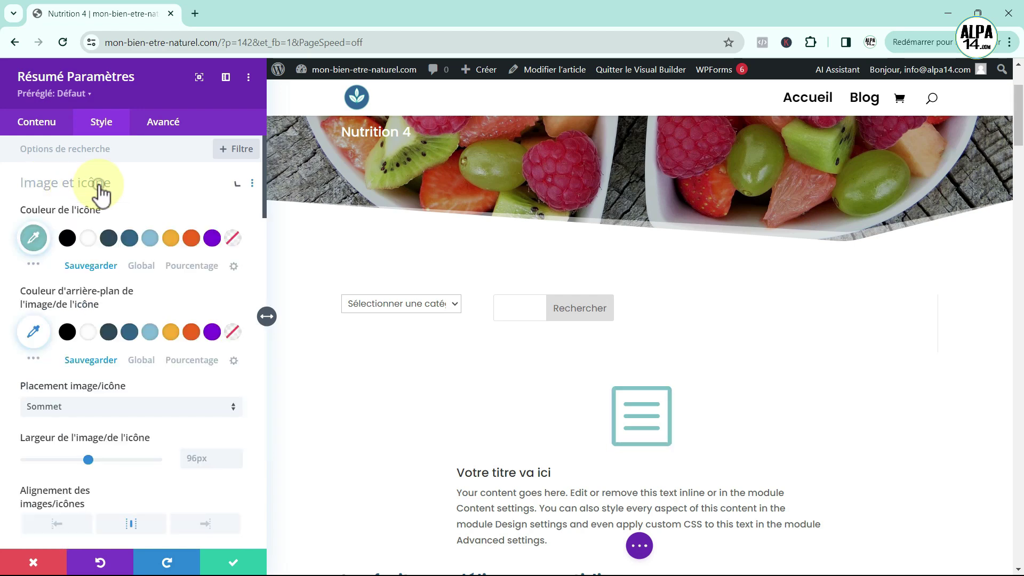
click(233, 406)
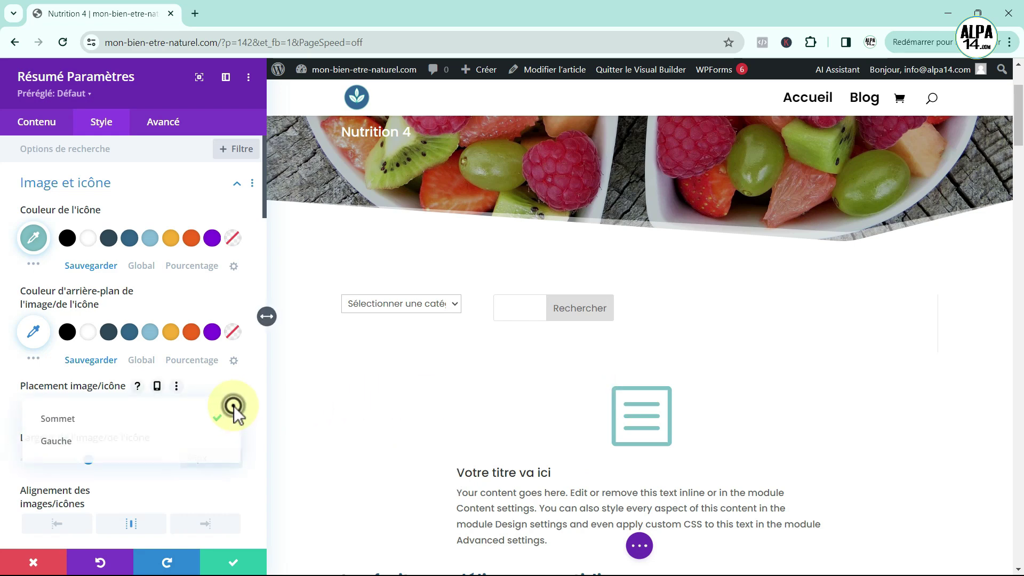
click(109, 443)
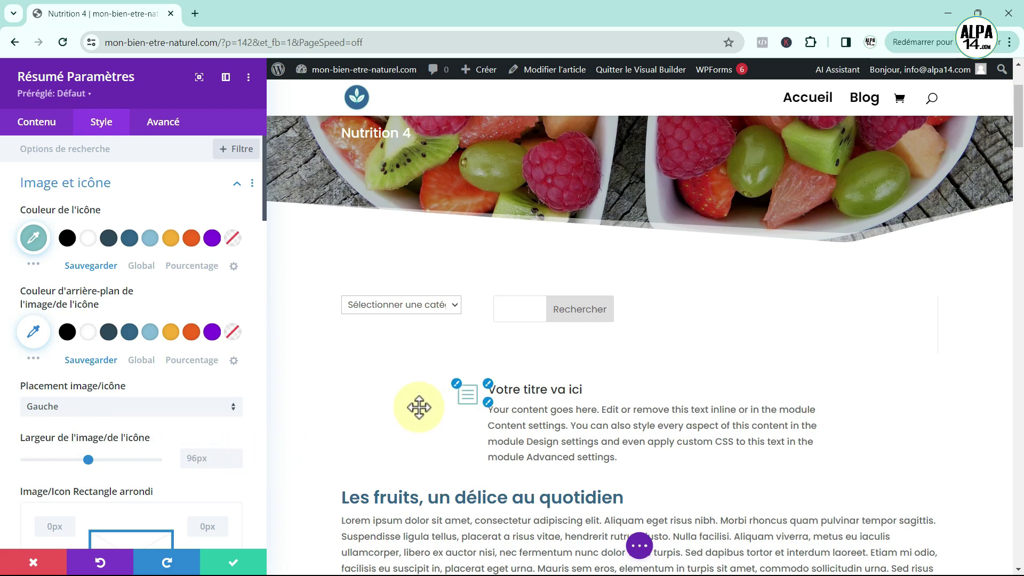
scroll(410, 408, up, 1)
scroll(419, 408, up, 1)
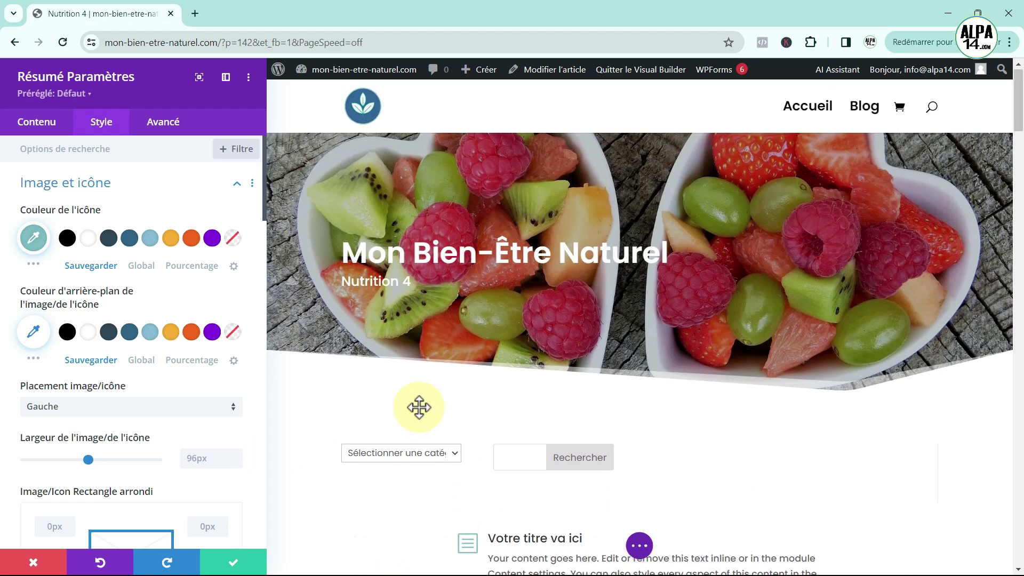
scroll(418, 408, down, 2)
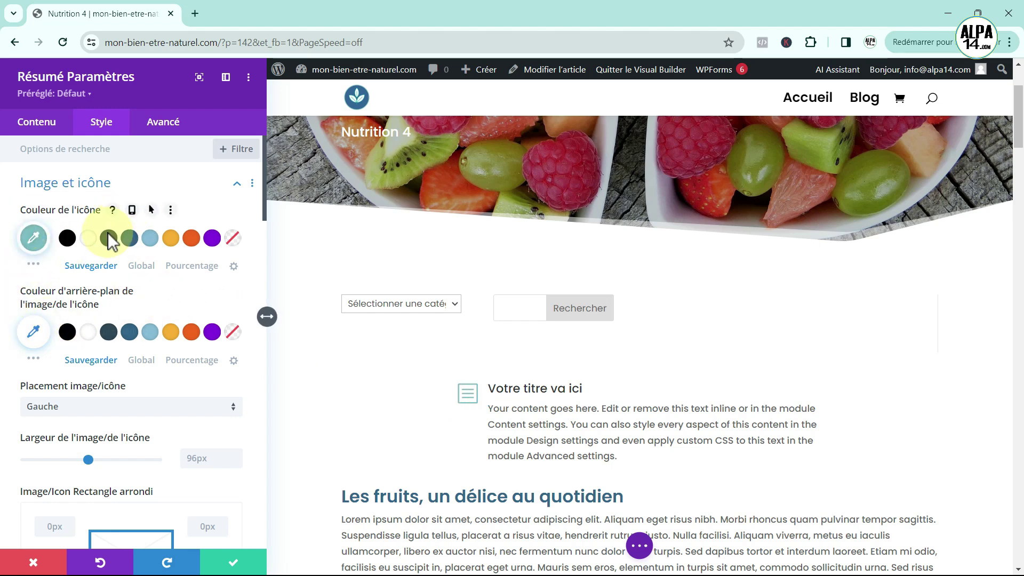
click(133, 243)
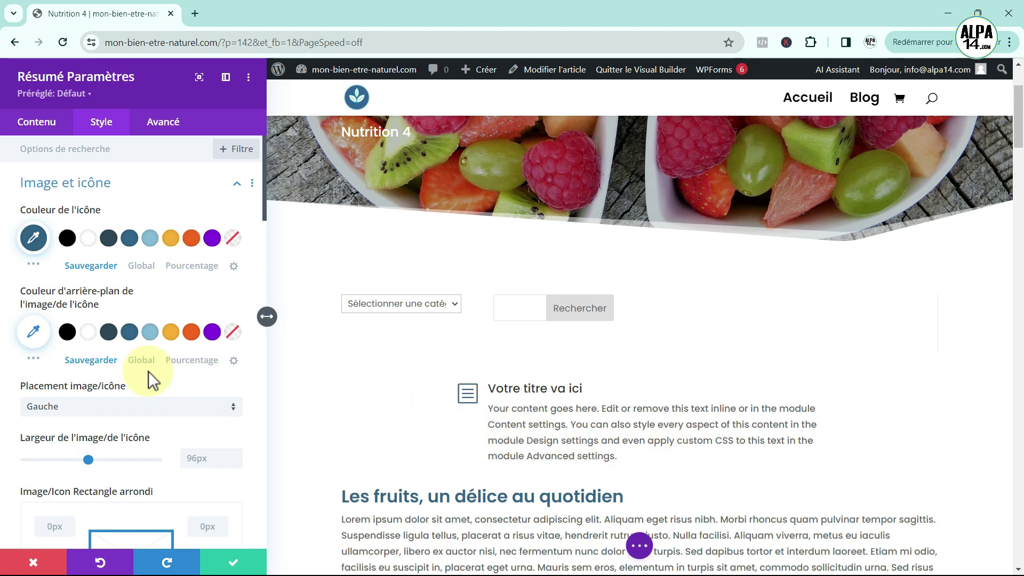
Set the Résumé module's content width (Contenu) to 100% and save the module settings
click(238, 185)
click(189, 345)
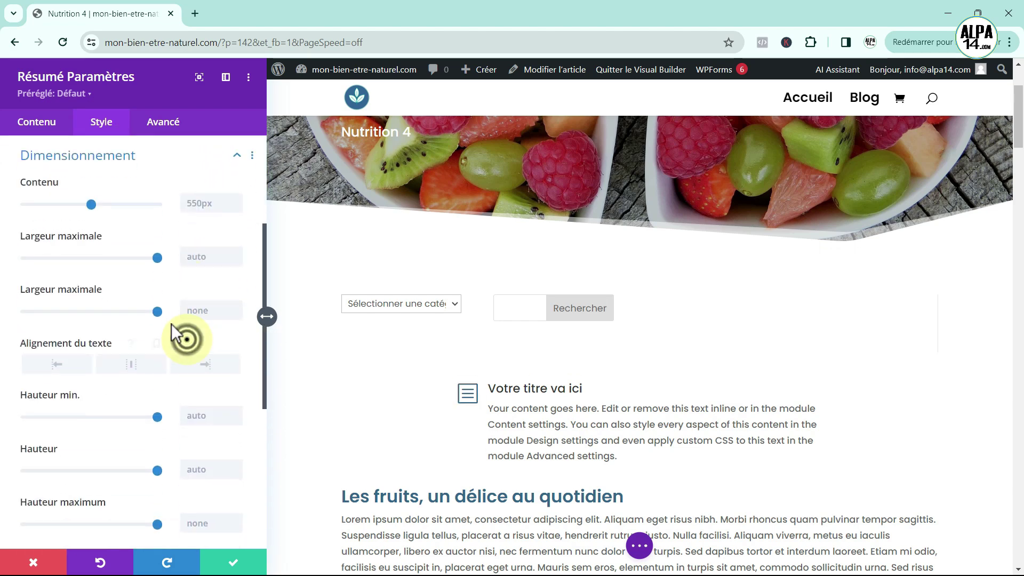
click(210, 203)
key(ctrl+a)
text(100%)
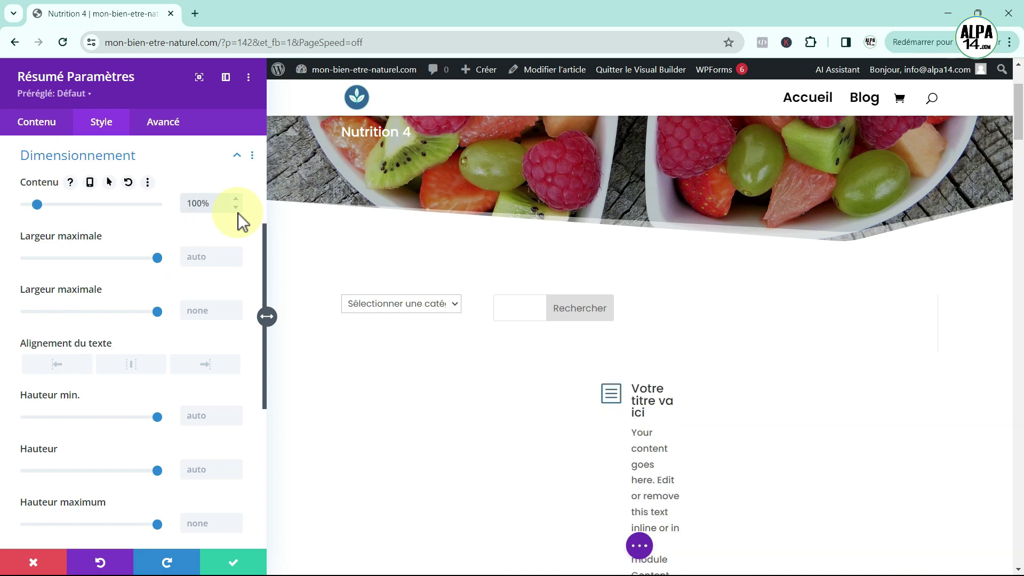
key(Return)
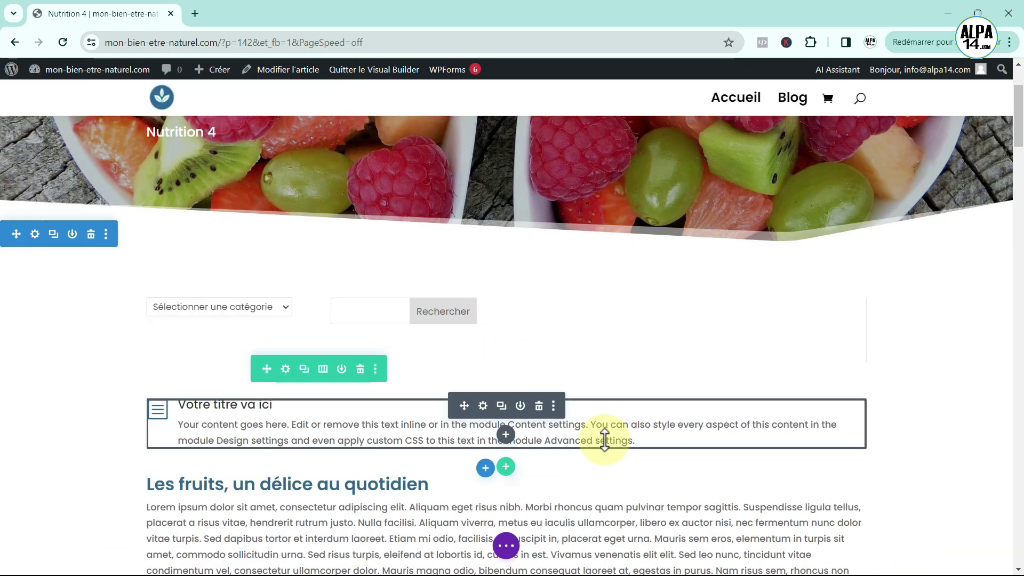
Reopen the Résumé module's settings and give it a pale yellow background color from the extended palette
scroll(156, 335, down, 3)
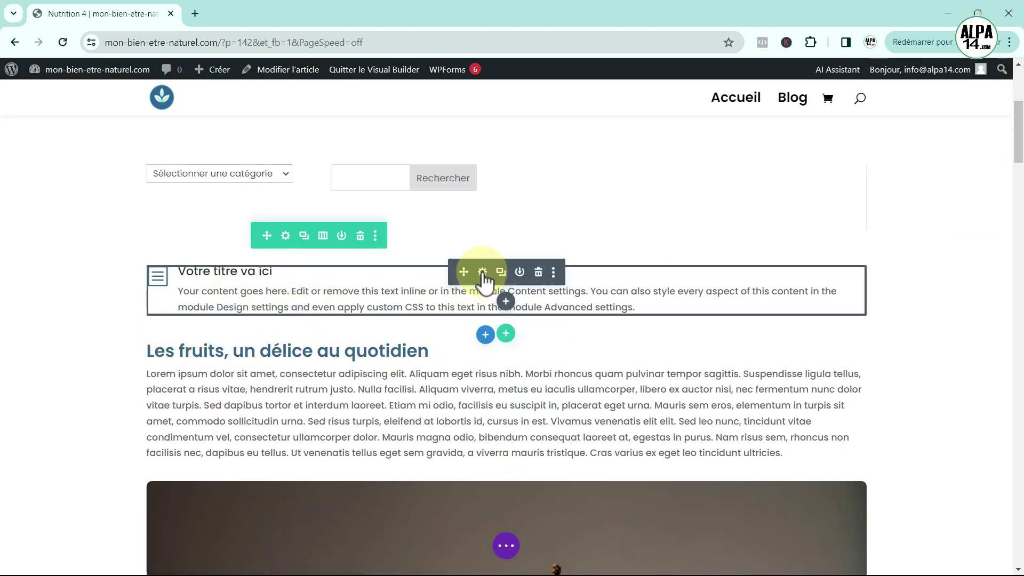
click(483, 272)
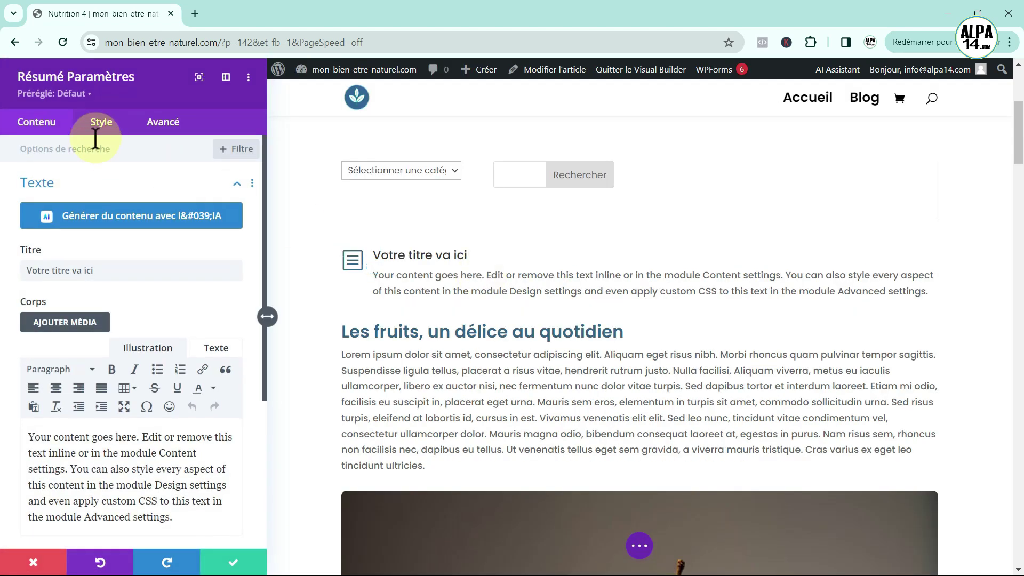
scroll(140, 246, down, 4)
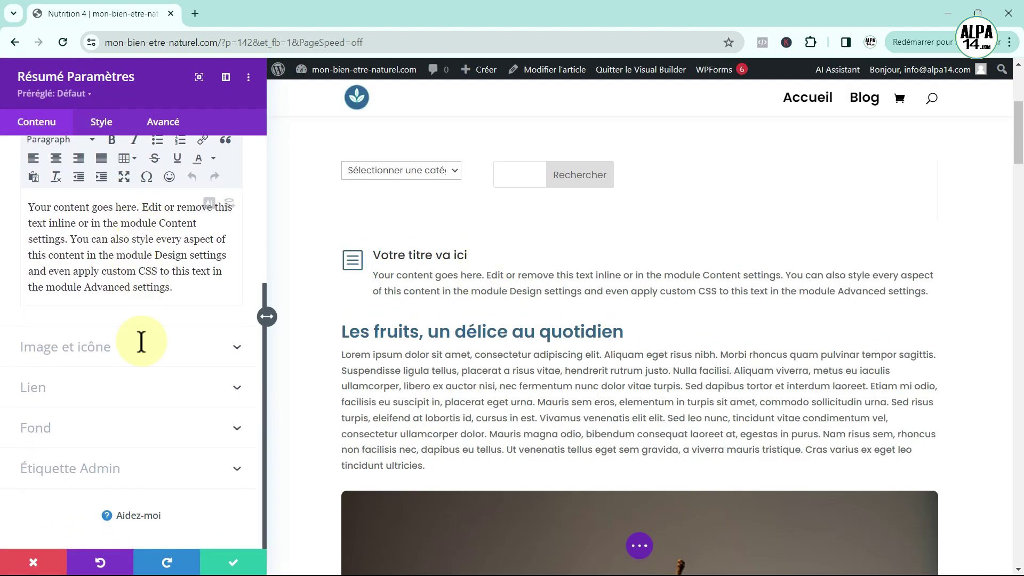
click(131, 419)
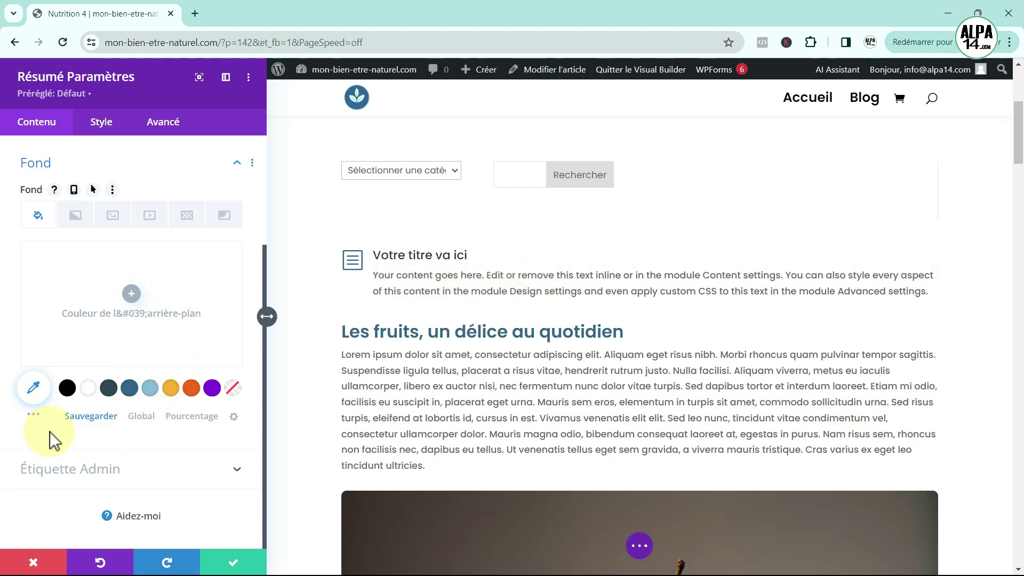
click(33, 414)
scroll(43, 418, down, 3)
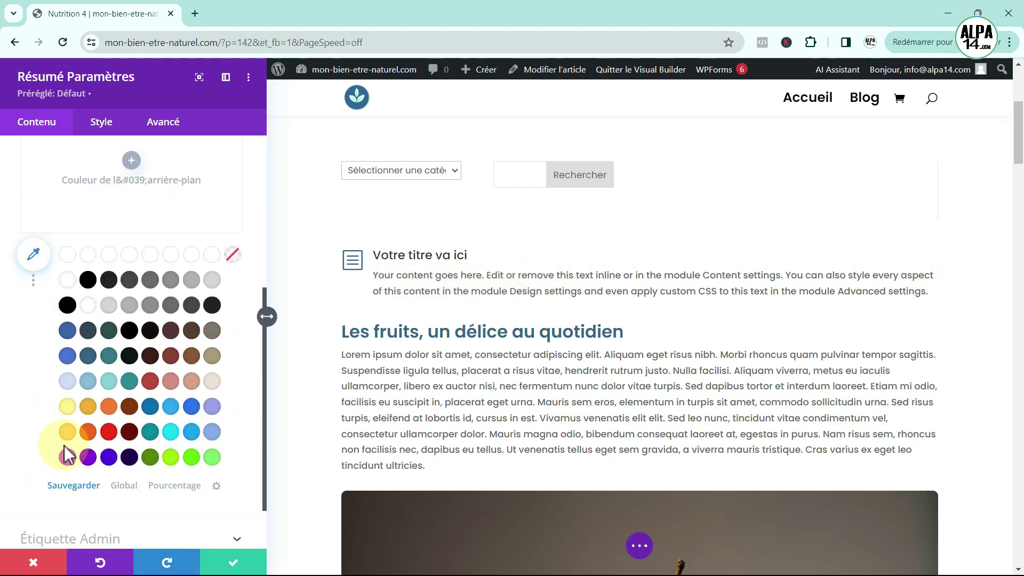
click(69, 407)
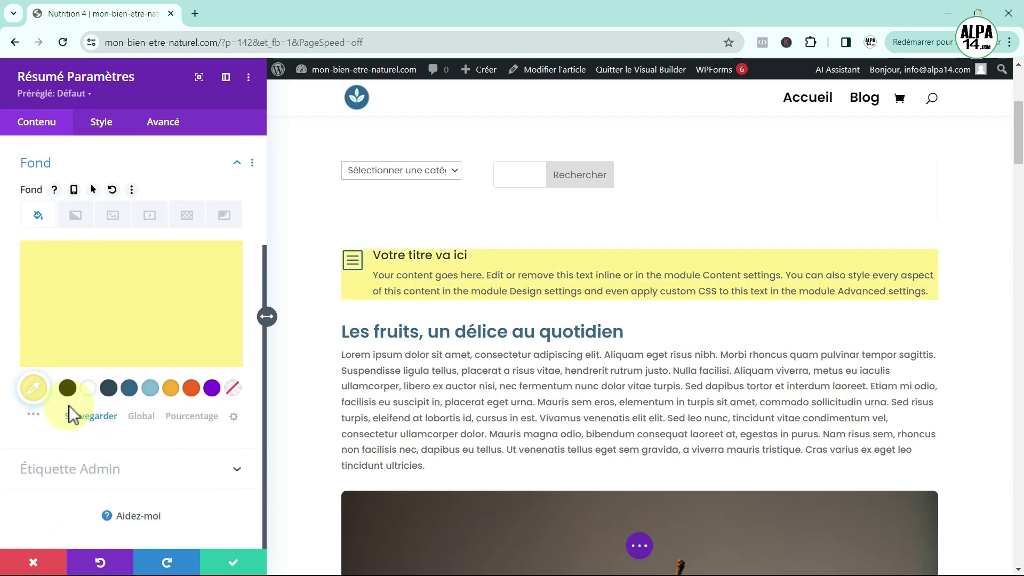
Lower the opacity of the Résumé module's pale yellow background to 0.23
click(34, 389)
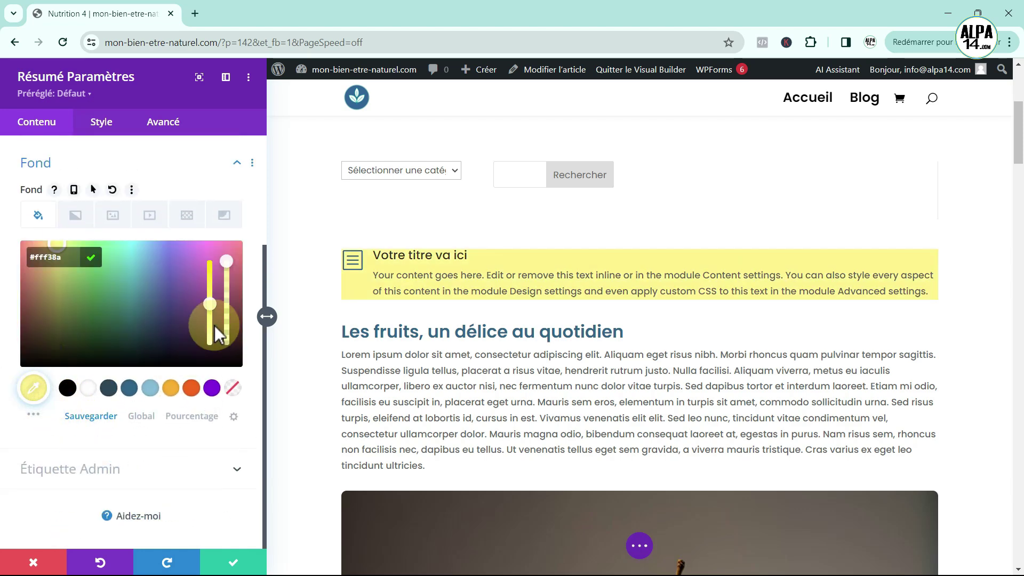
drag(229, 264, 230, 333)
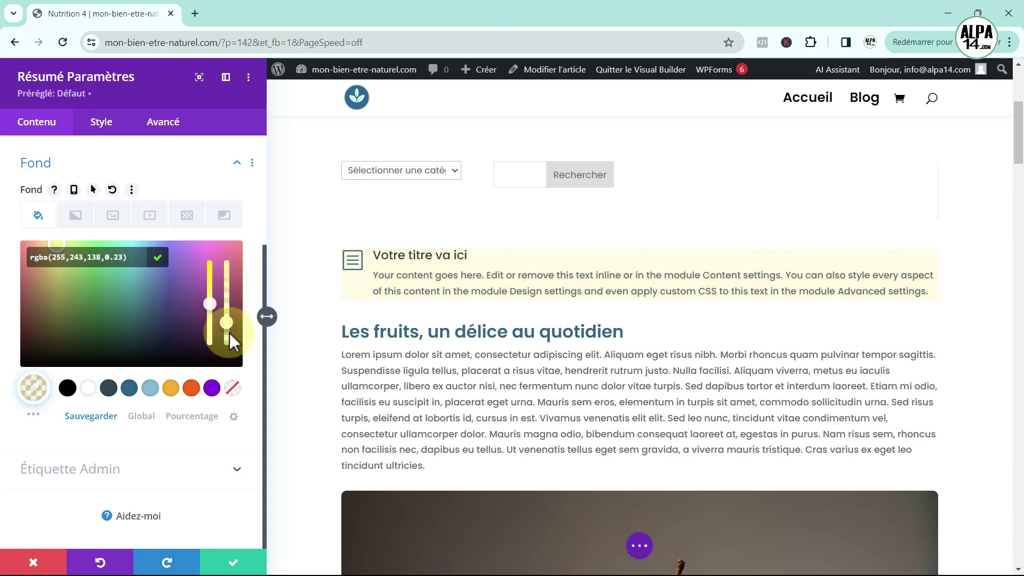
mouse_move(397, 277)
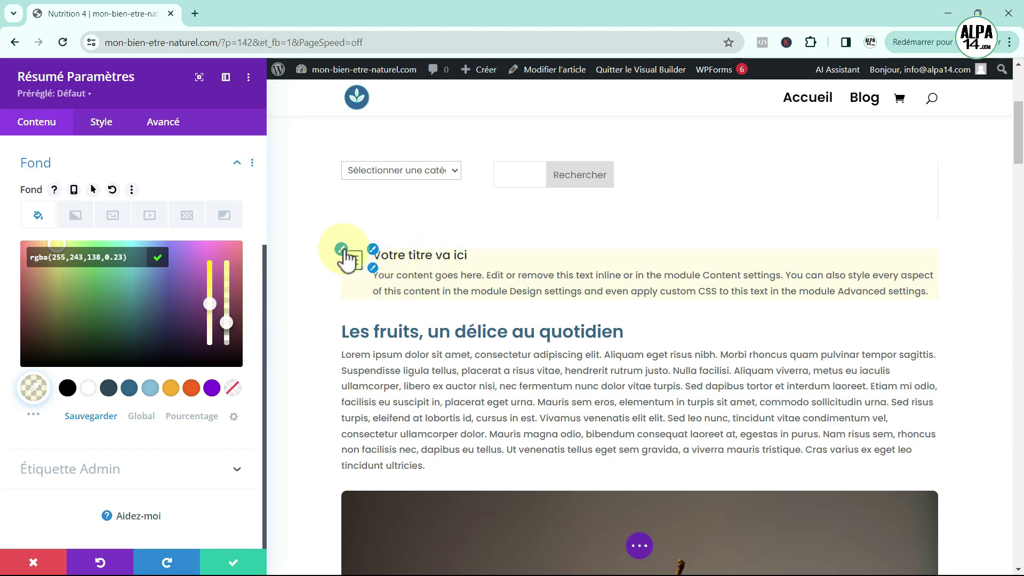
click(869, 296)
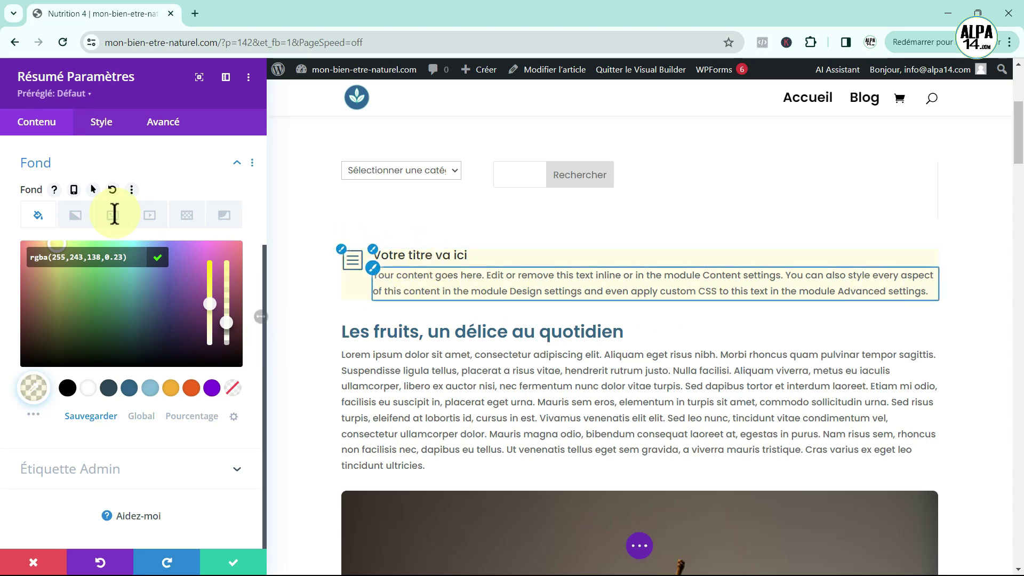
Set the Résumé module's inner padding (Marge interne) to 15px on all four sides
click(97, 122)
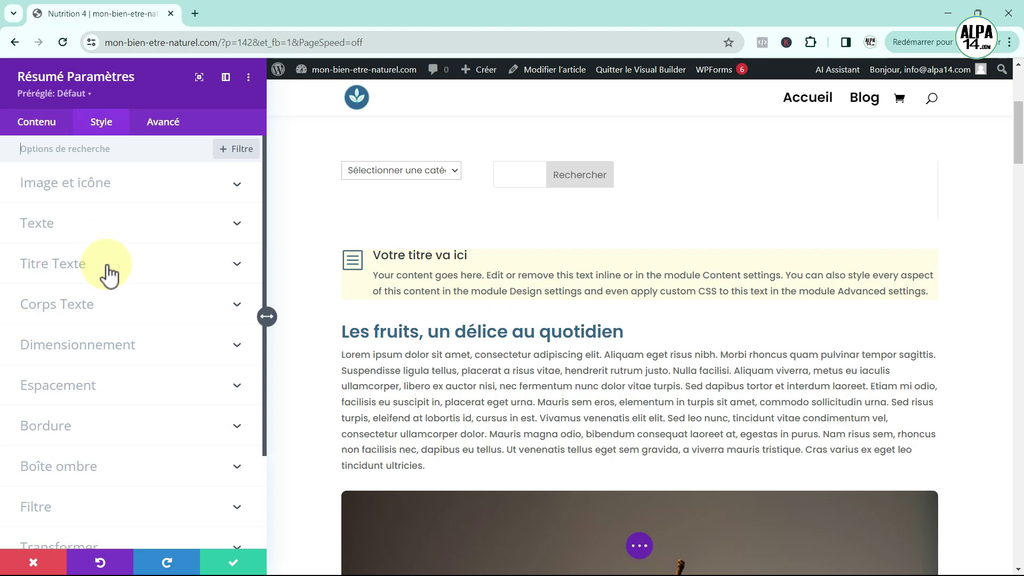
click(73, 395)
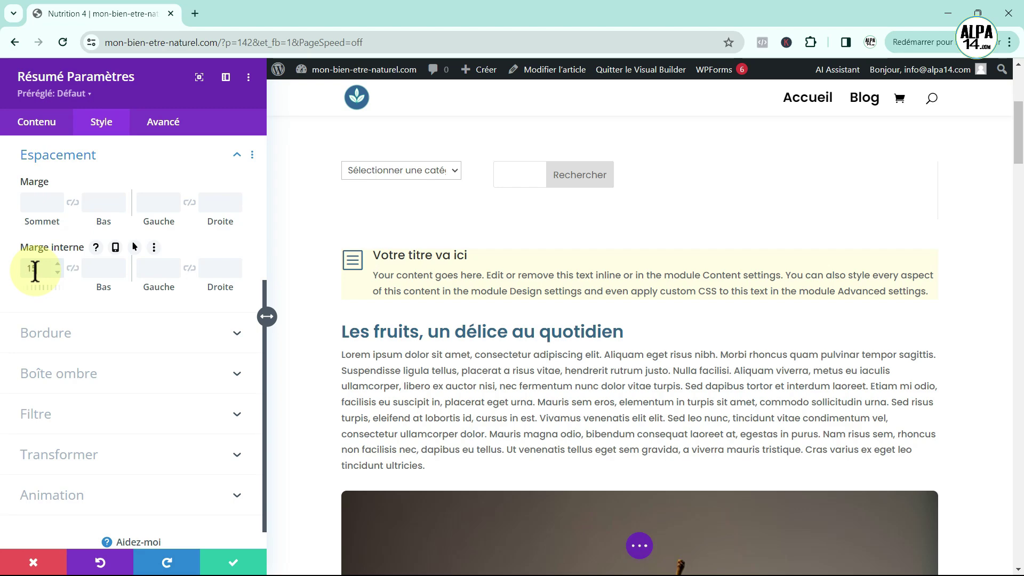
text(5)
click(74, 268)
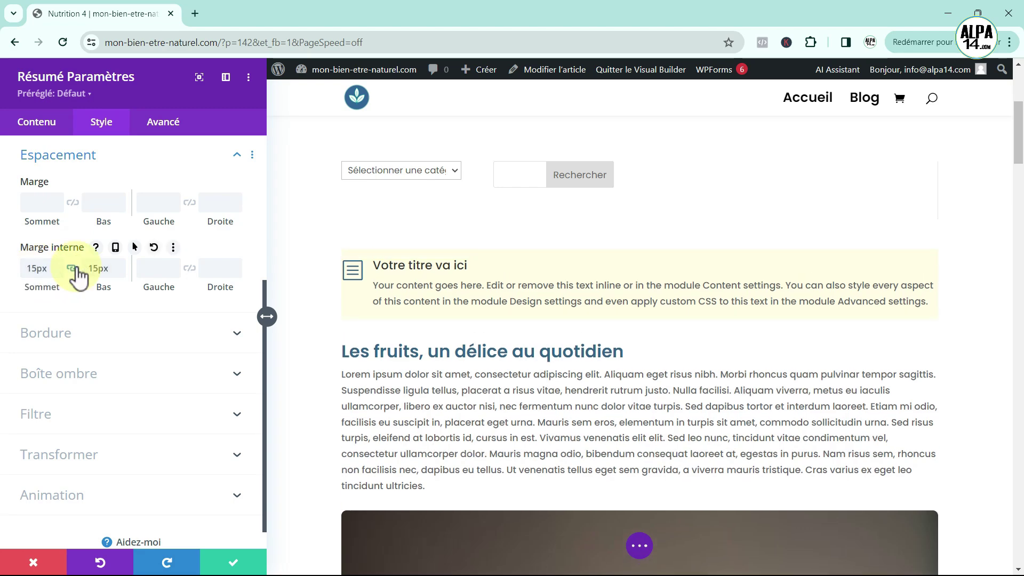
click(153, 270)
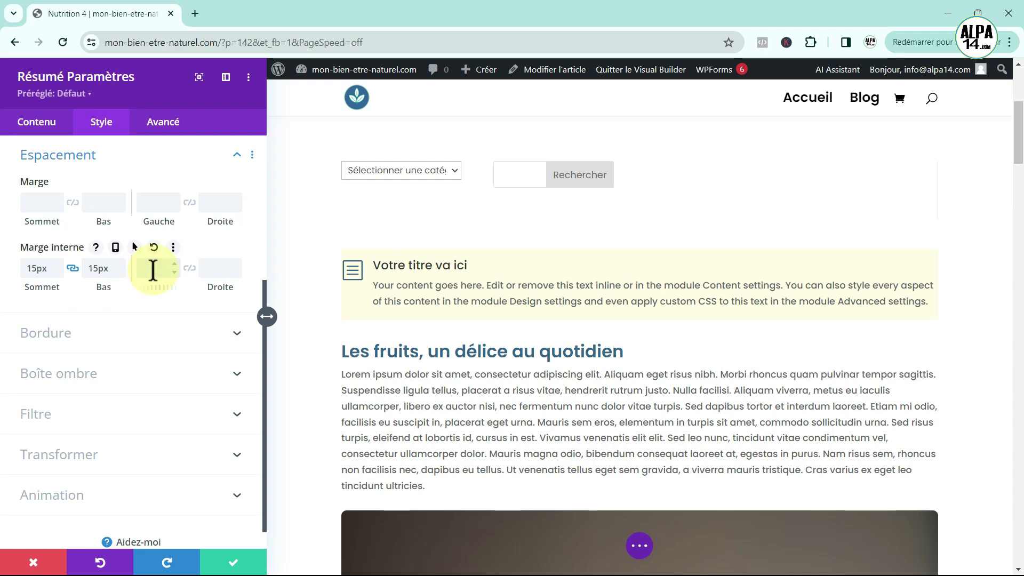
text(15px)
click(190, 268)
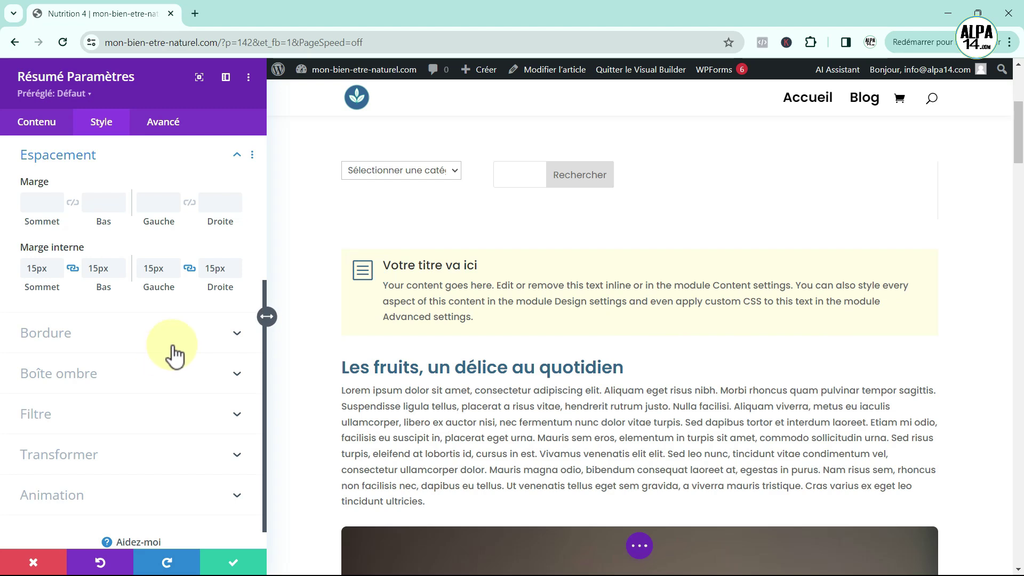
Round all four corners of the Résumé module's border to 8px
click(228, 332)
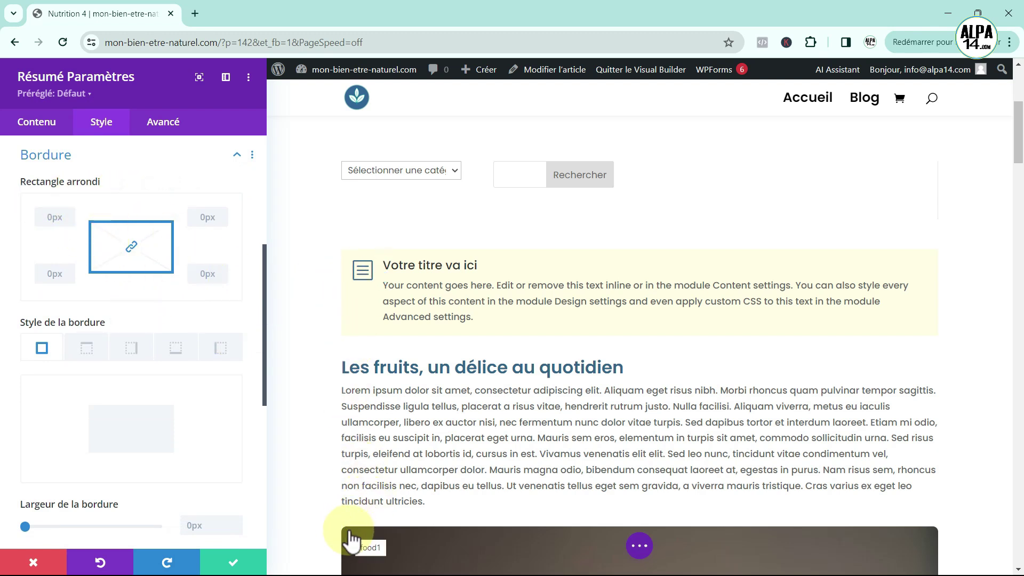
click(69, 211)
click(69, 212)
click(69, 212)
click(69, 211)
click(69, 211)
click(68, 211)
click(69, 211)
click(69, 210)
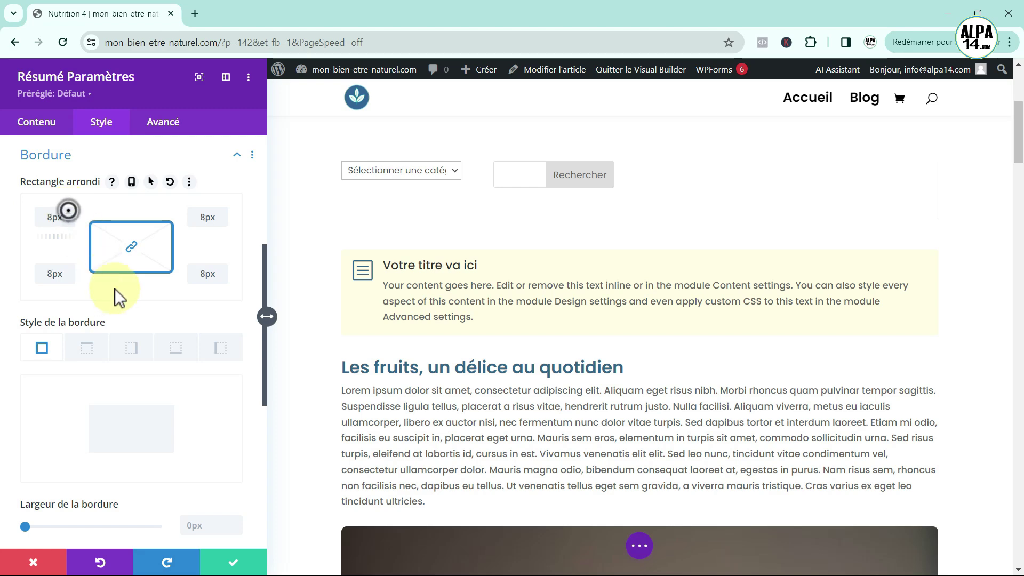
Give the Résumé module a 2px border in pale yellow from the extended palette
scroll(121, 306, down, 3)
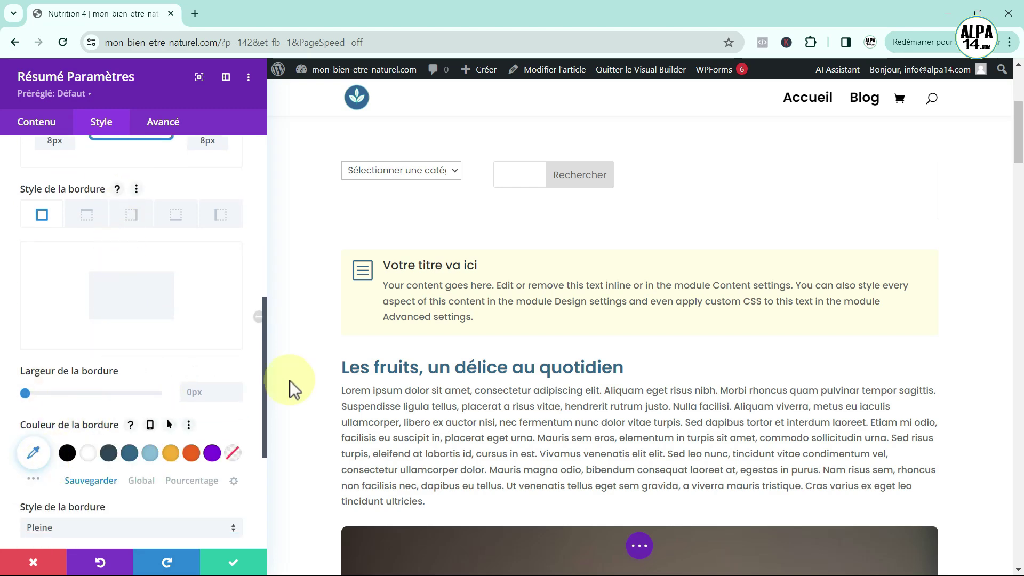
click(33, 453)
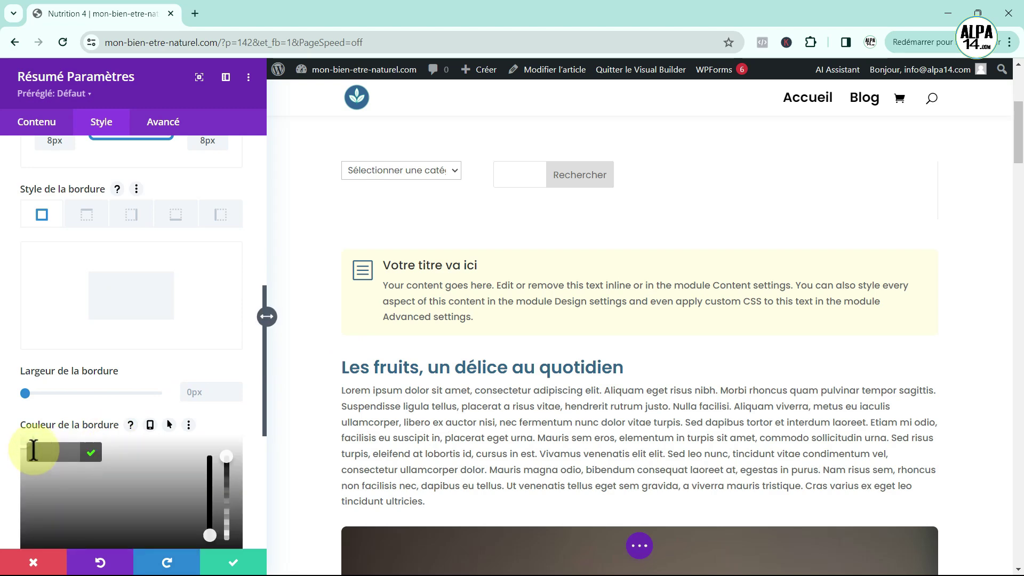
scroll(42, 433, down, 3)
click(27, 302)
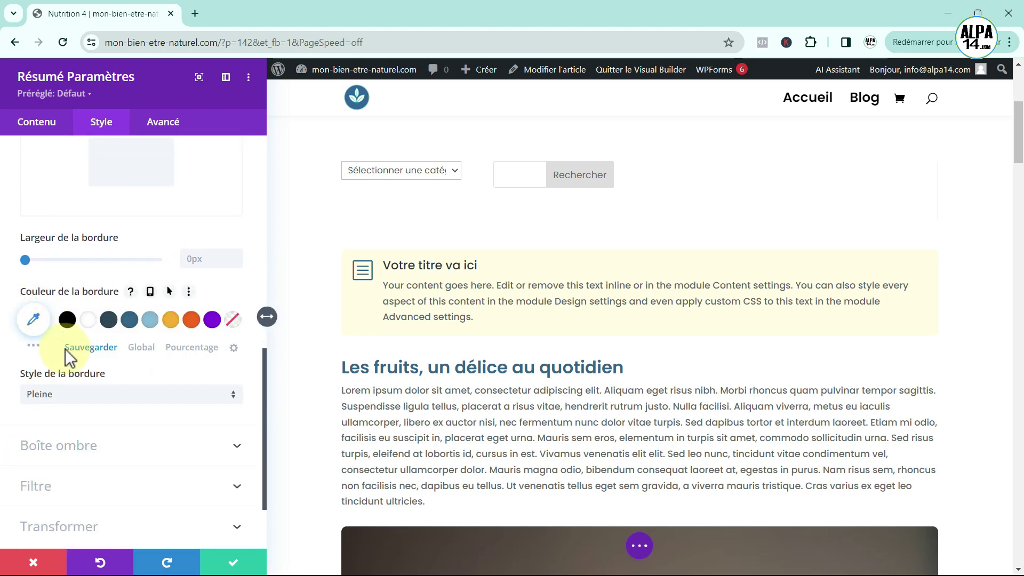
click(34, 348)
scroll(33, 347, down, 2)
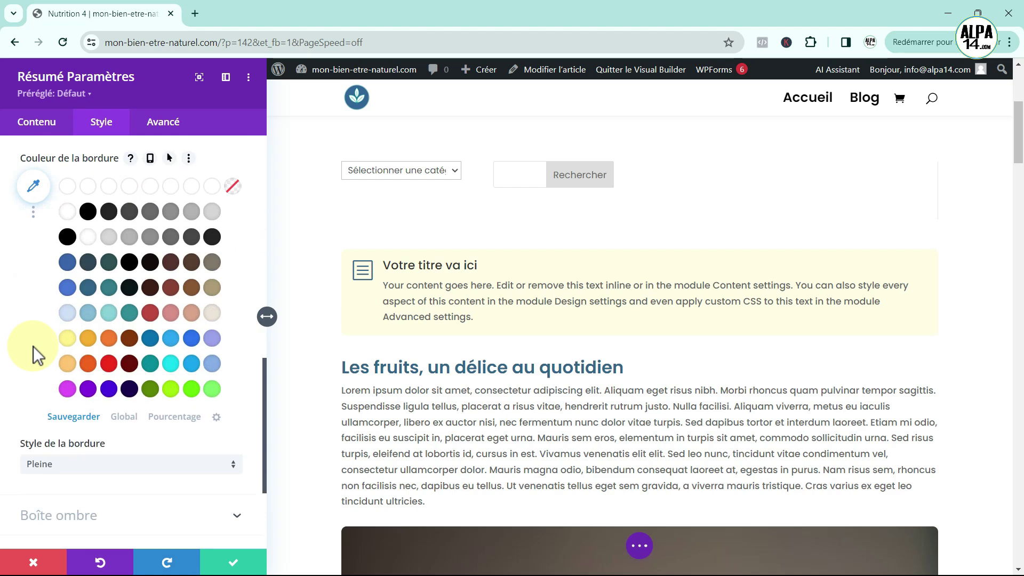
click(69, 344)
scroll(68, 338, up, 4)
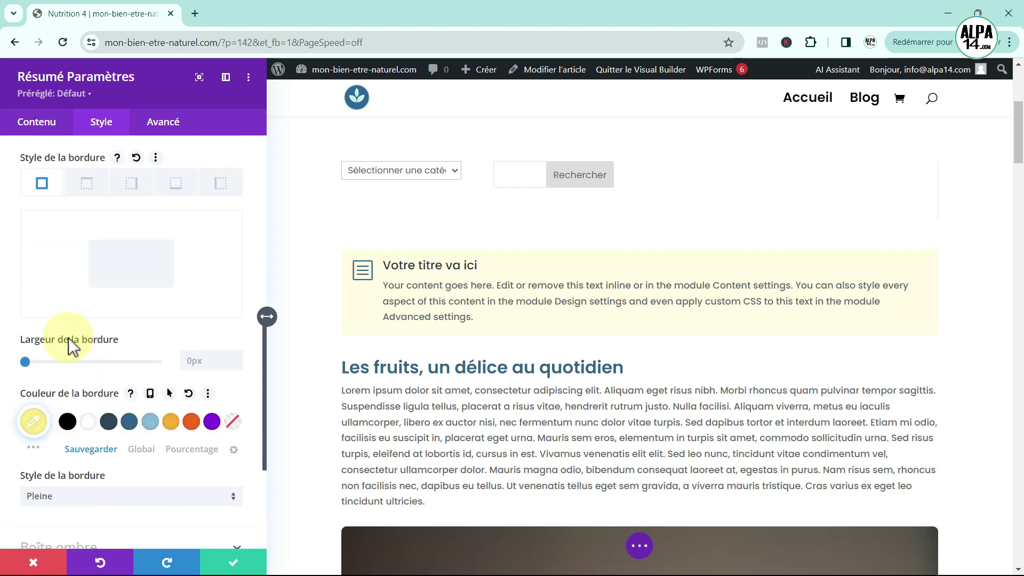
click(30, 362)
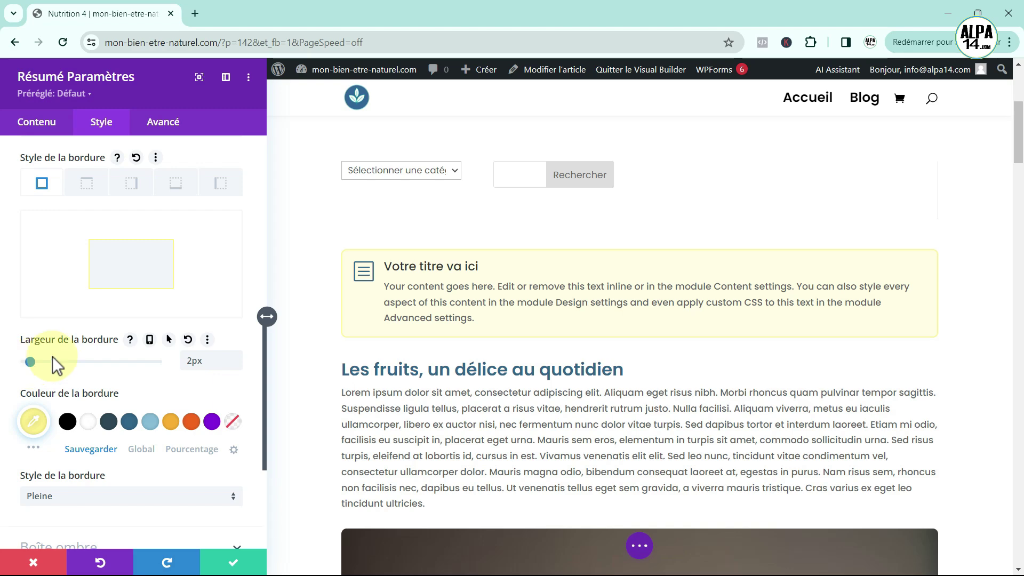
Replace the Résumé module's placeholder title with "Sommaire"
click(59, 130)
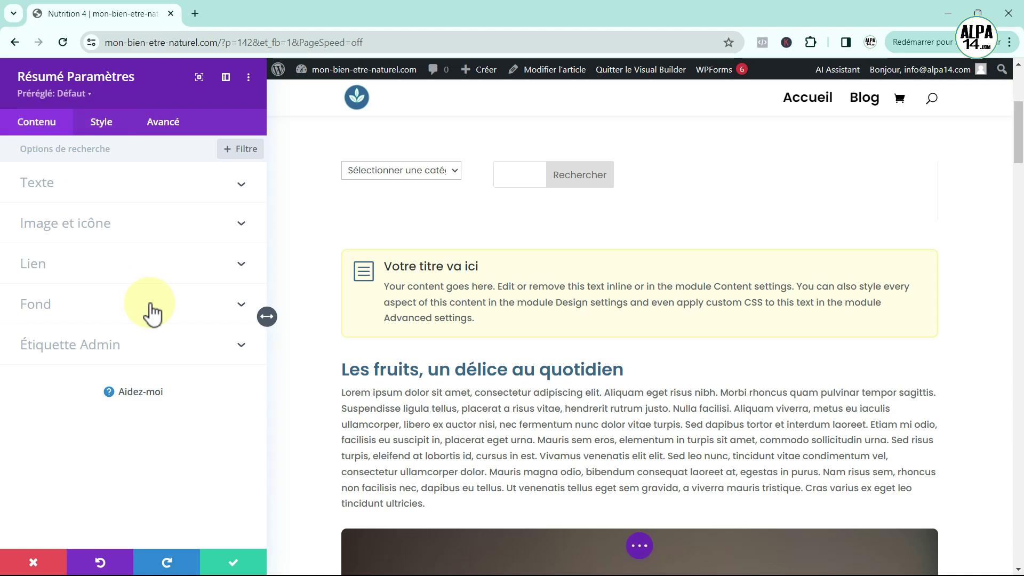
click(60, 183)
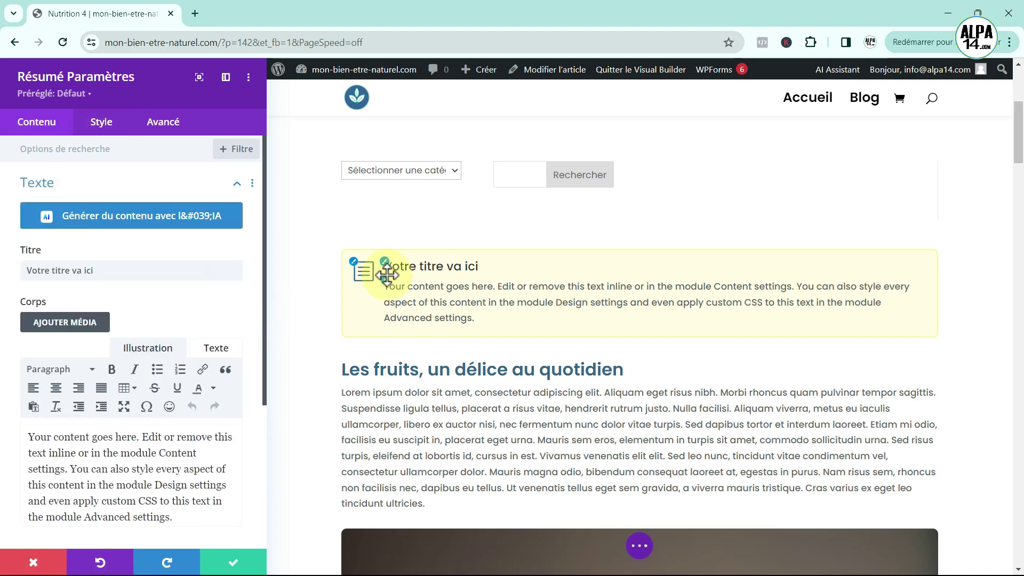
click(122, 272)
key(BackSpace)
key(BackSpace)
key(BackSpace)
key(BackSpace)
key(BackSpace)
key(BackSpace)
key(BackSpace)
key(BackSpace)
key(BackSpace)
key(BackSpace)
key(BackSpace)
key(BackSpace)
key(BackSpace)
key(BackSpace)
key(BackSpace)
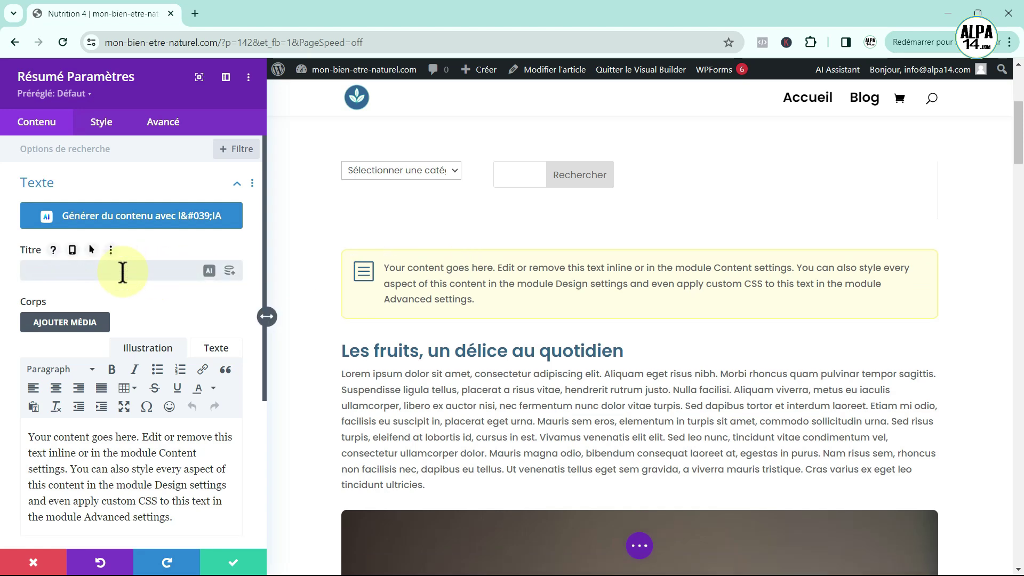
text(Sommaire)
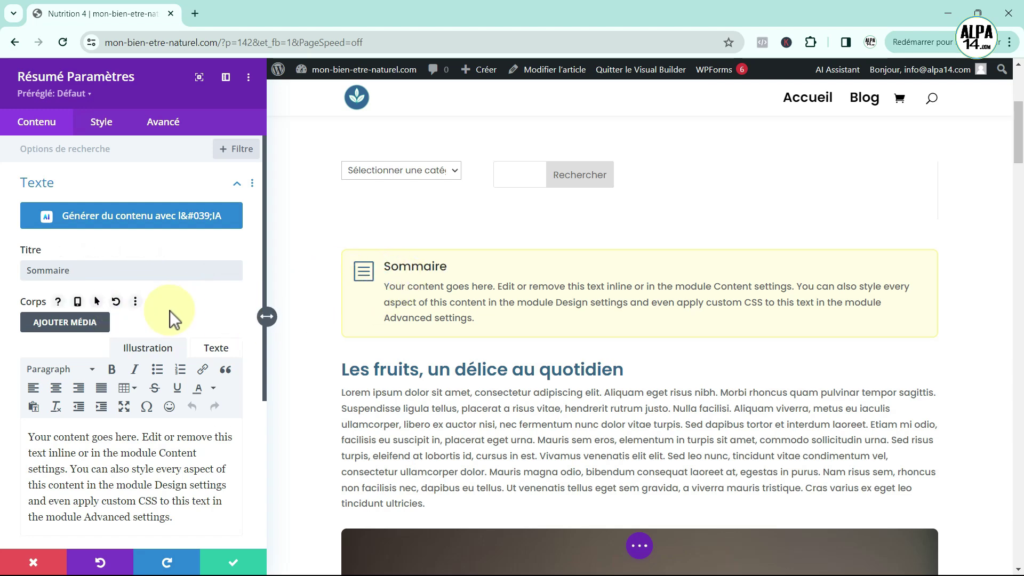
Select the module's placeholder body text and look through the article's headings and subheadings to list in the summary
scroll(170, 310, down, 2)
drag(173, 384, 25, 308)
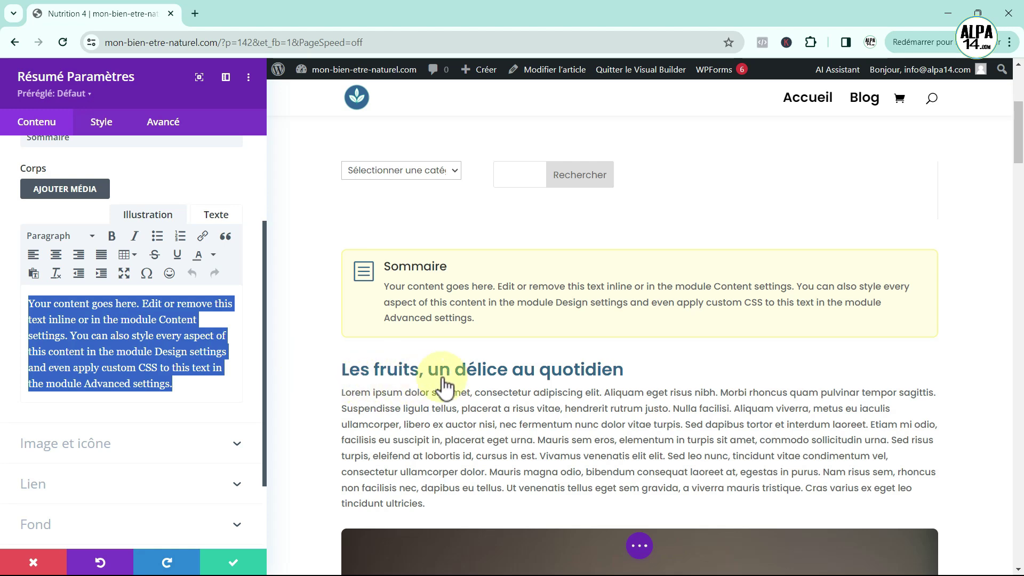
scroll(427, 381, down, 1)
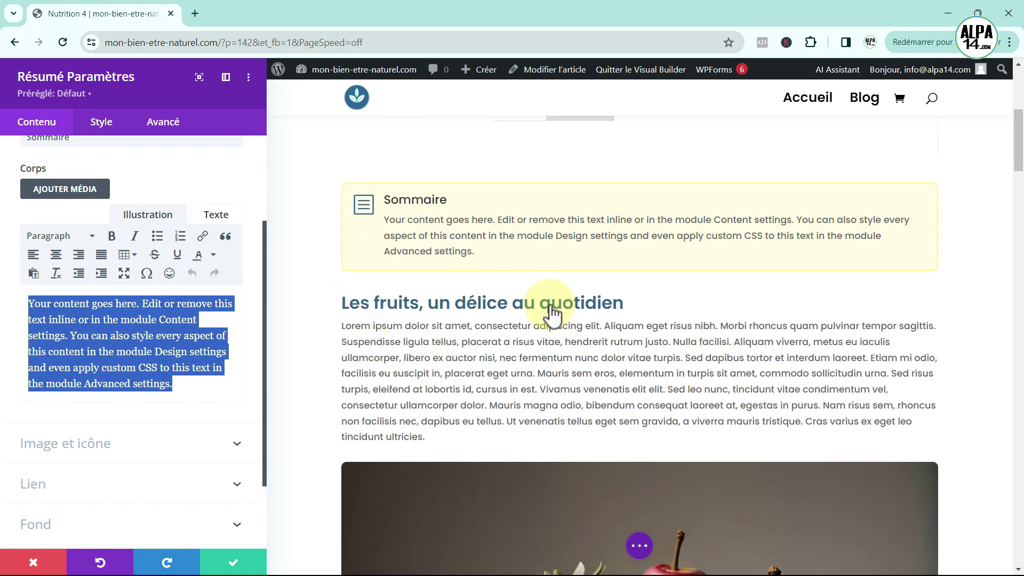
scroll(599, 320, down, 5)
scroll(640, 333, down, 4)
scroll(771, 393, down, 6)
scroll(373, 331, down, 6)
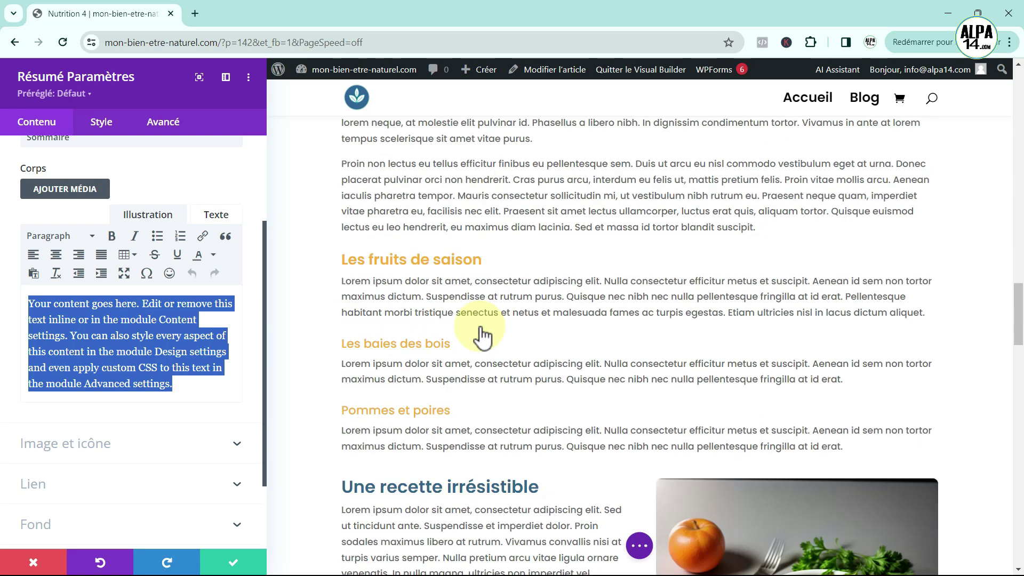
scroll(545, 368, up, 15)
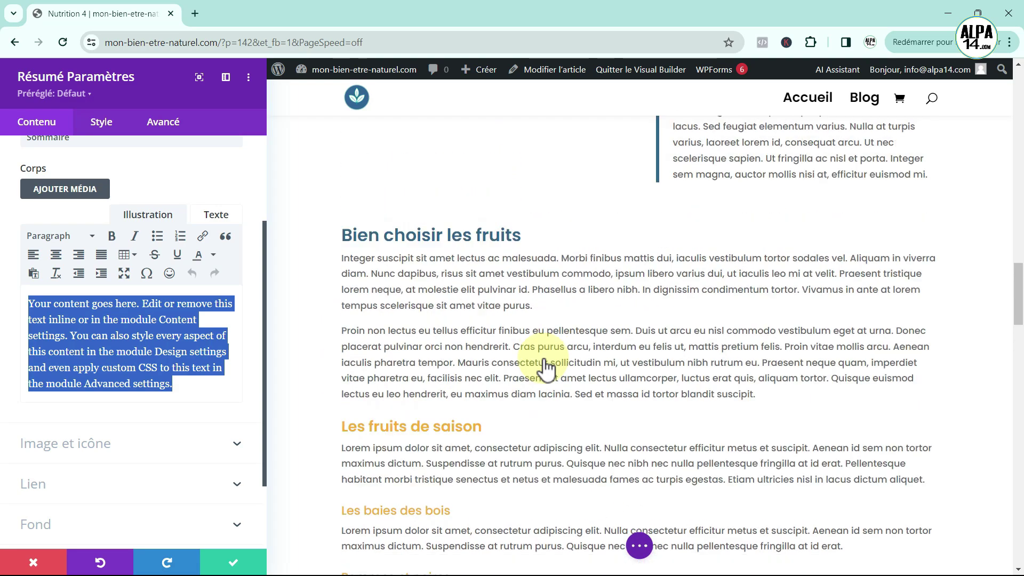
scroll(525, 369, up, 2)
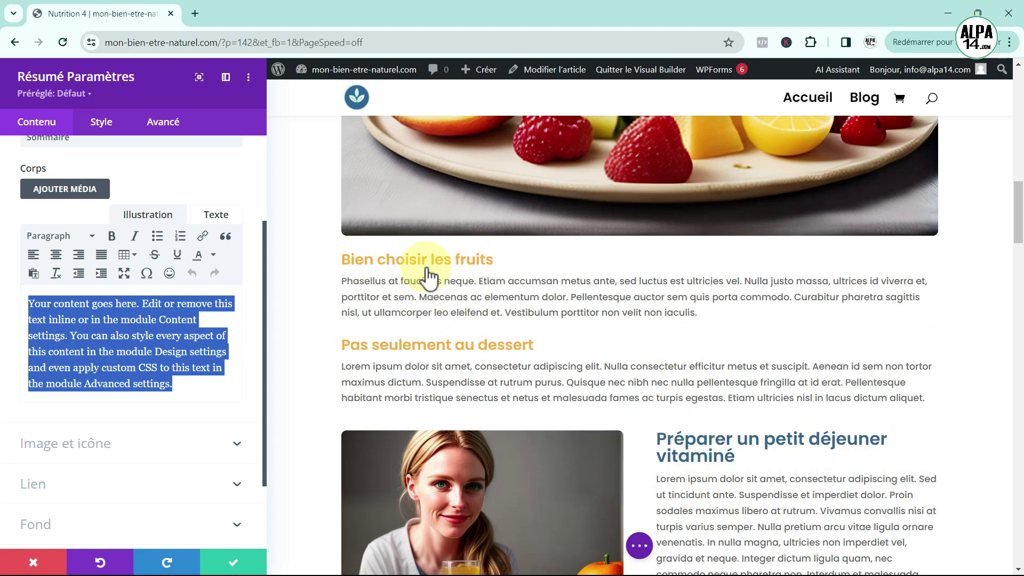
scroll(646, 402, down, 15)
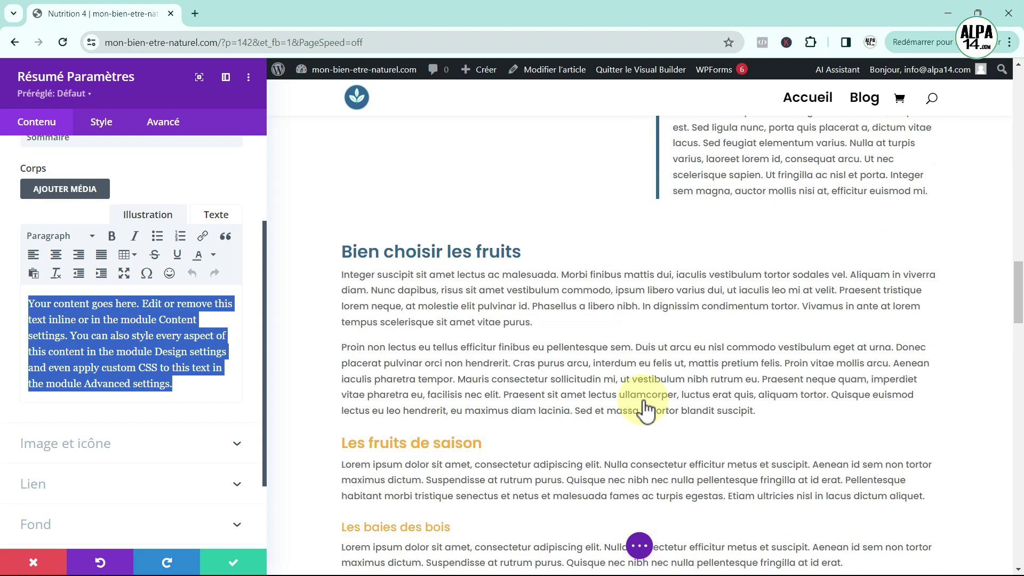
scroll(652, 384, up, 4)
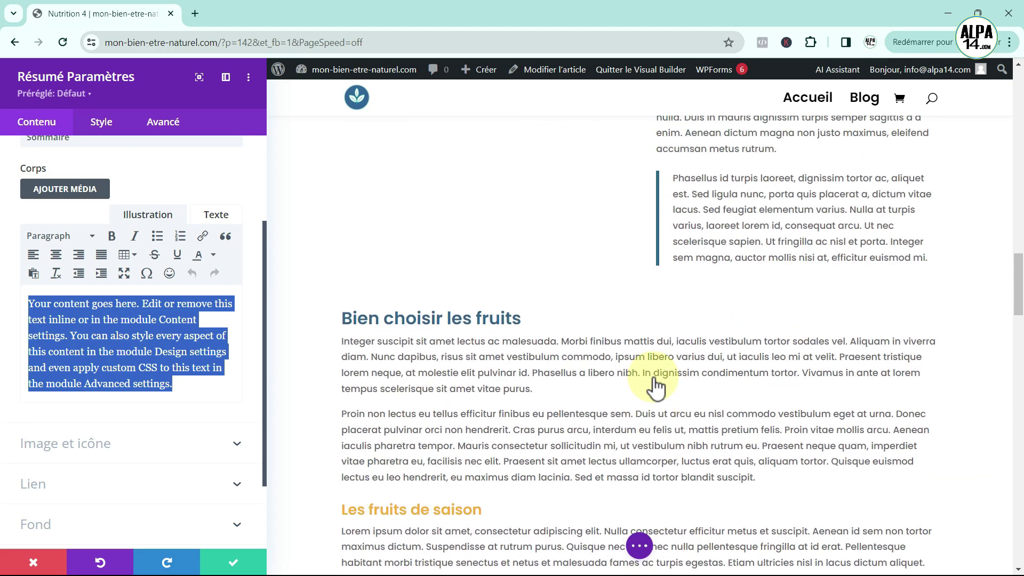
scroll(656, 385, up, 12)
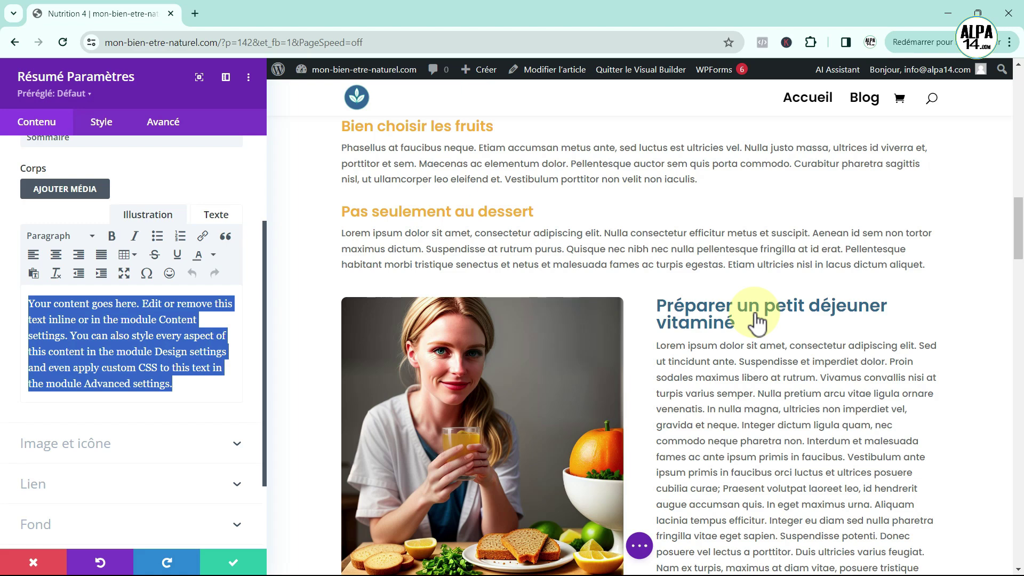
scroll(757, 320, up, 10)
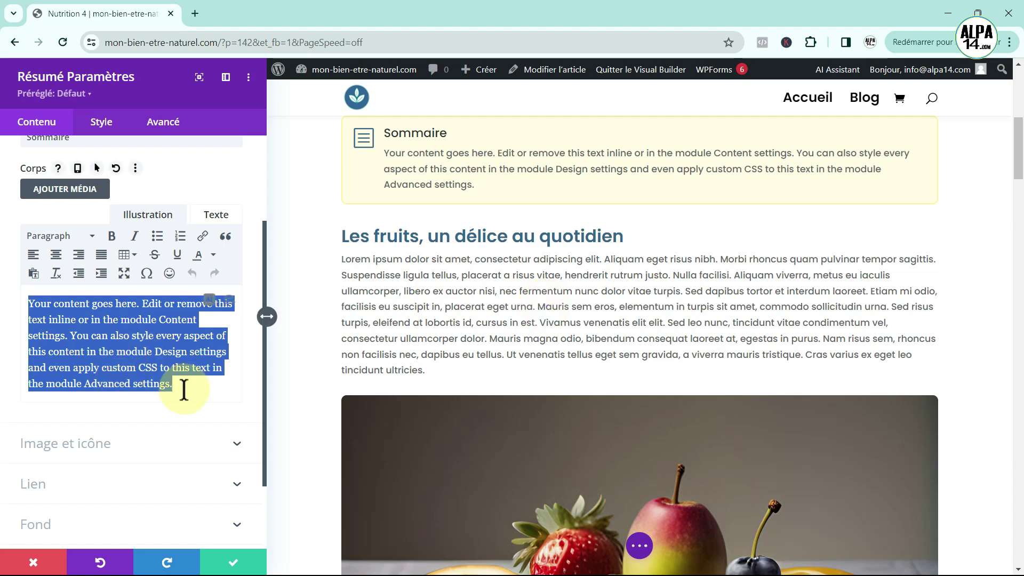
Replace the selected body text with "Les fruits, un délice au quotidien" and format it as a numbered list item
key(BackSpace)
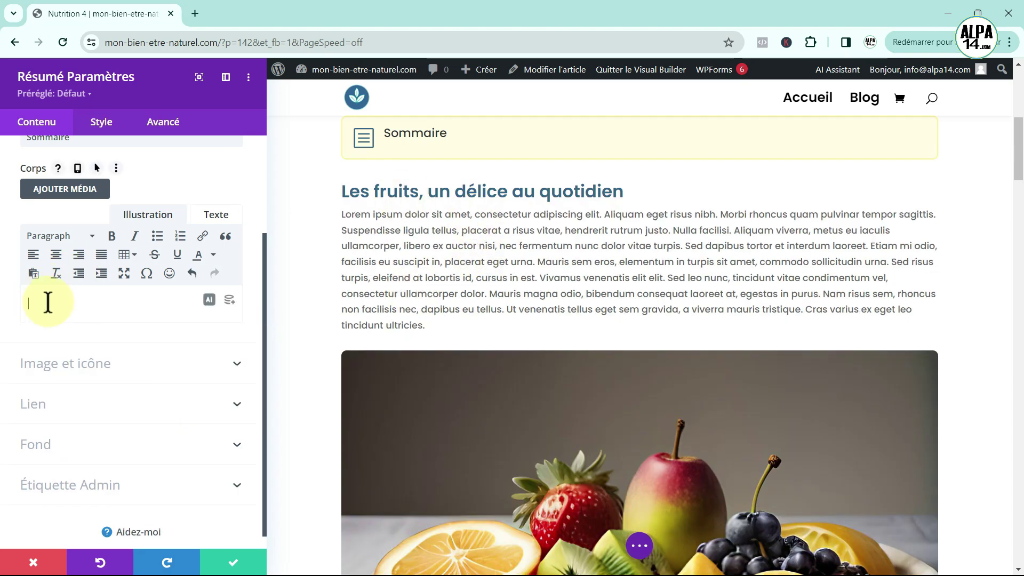
text(Les fruits, un délice au quo)
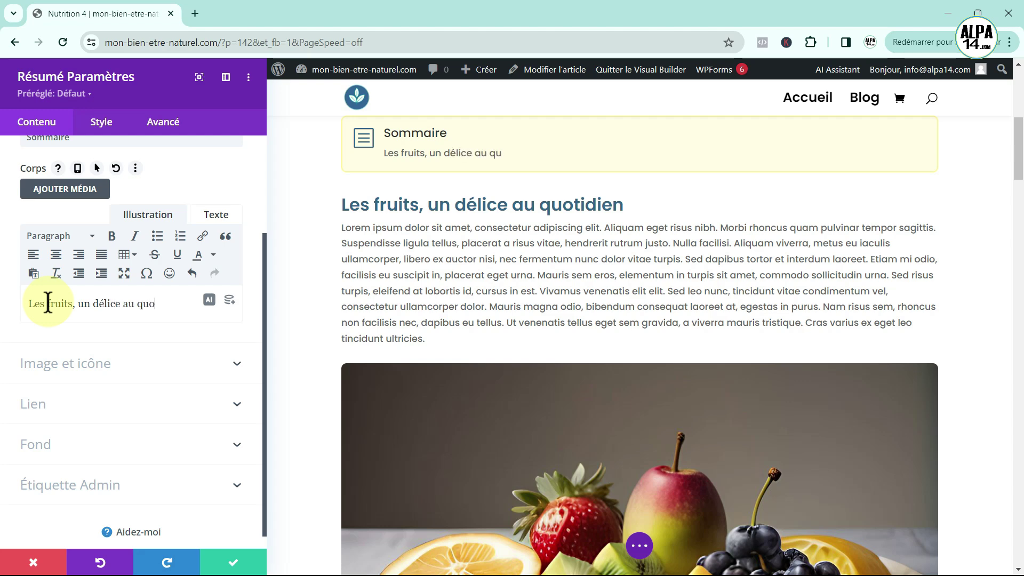
text(dien)
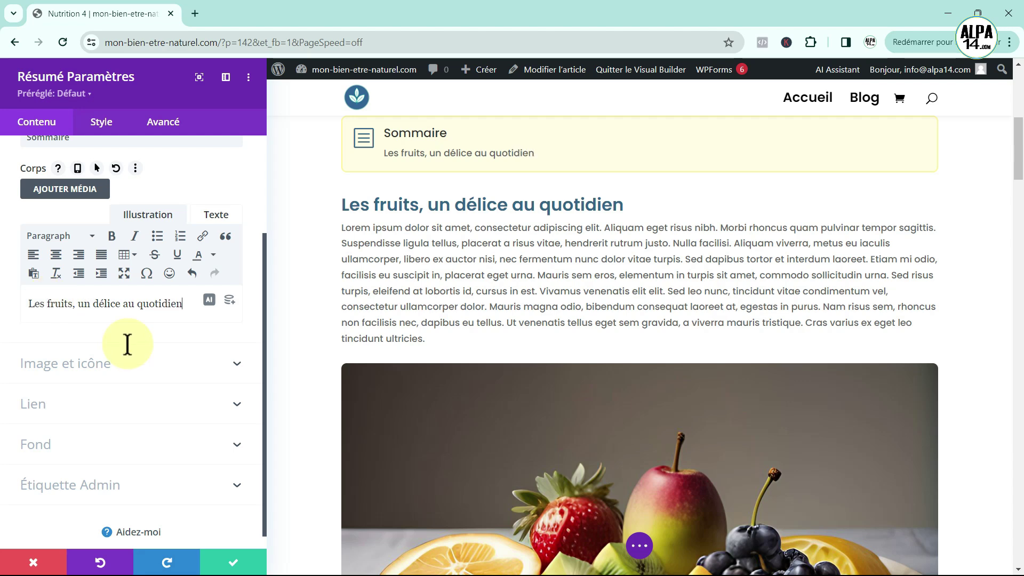
click(157, 236)
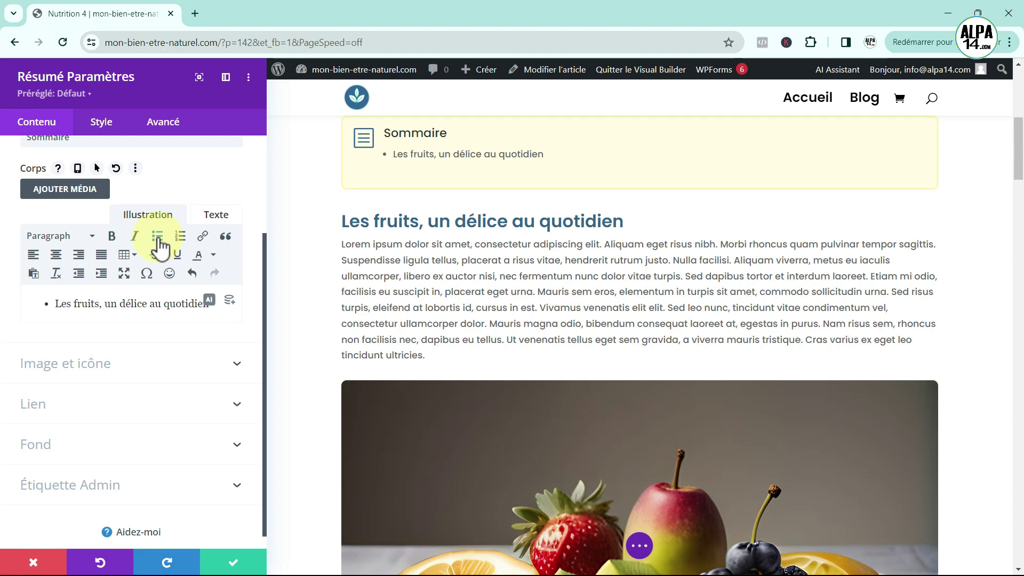
click(180, 236)
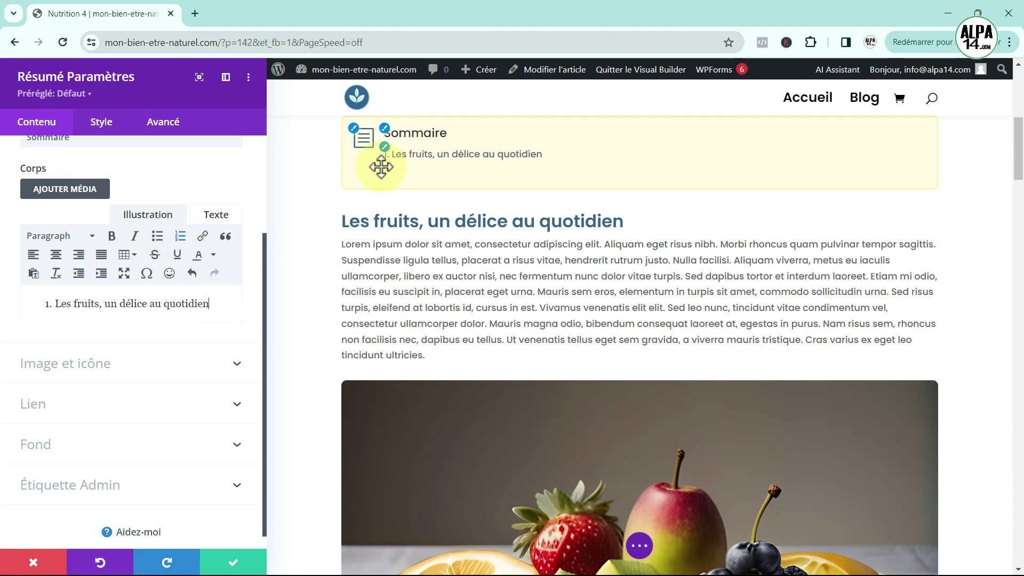
Link the list item "Les fruits, un délice au quotidien" to the anchor #T1
click(198, 314)
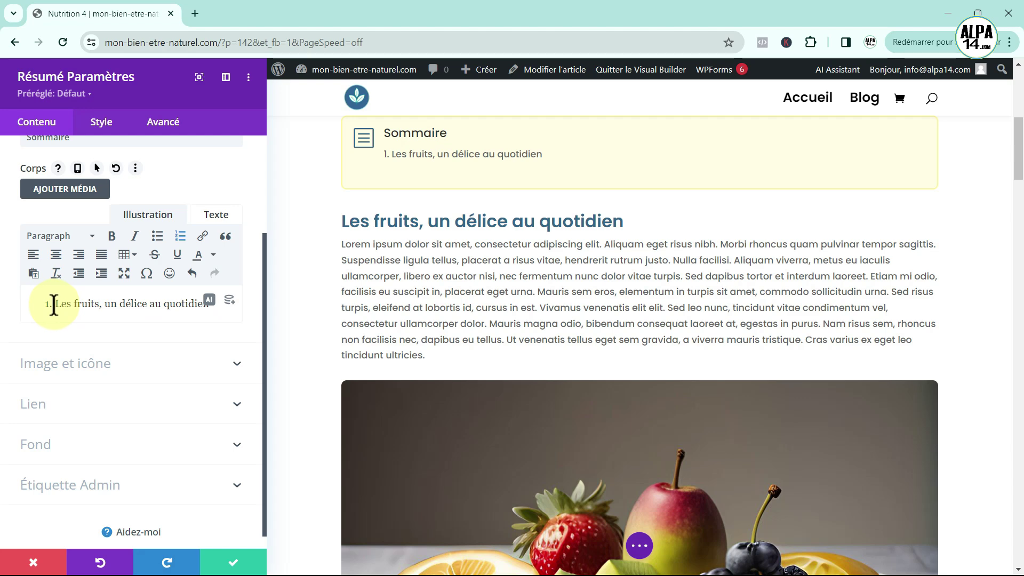
drag(54, 305, 209, 312)
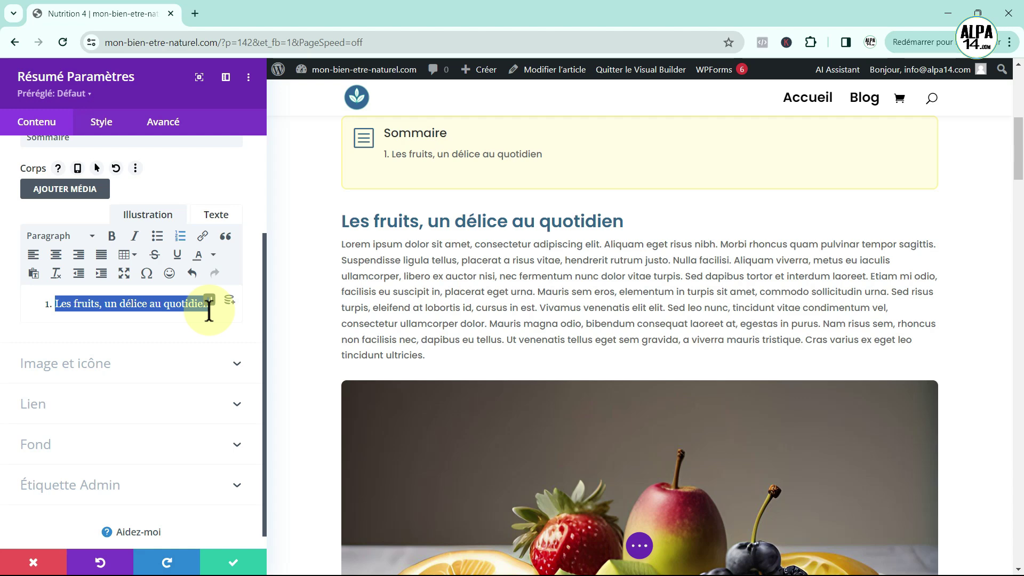
click(203, 236)
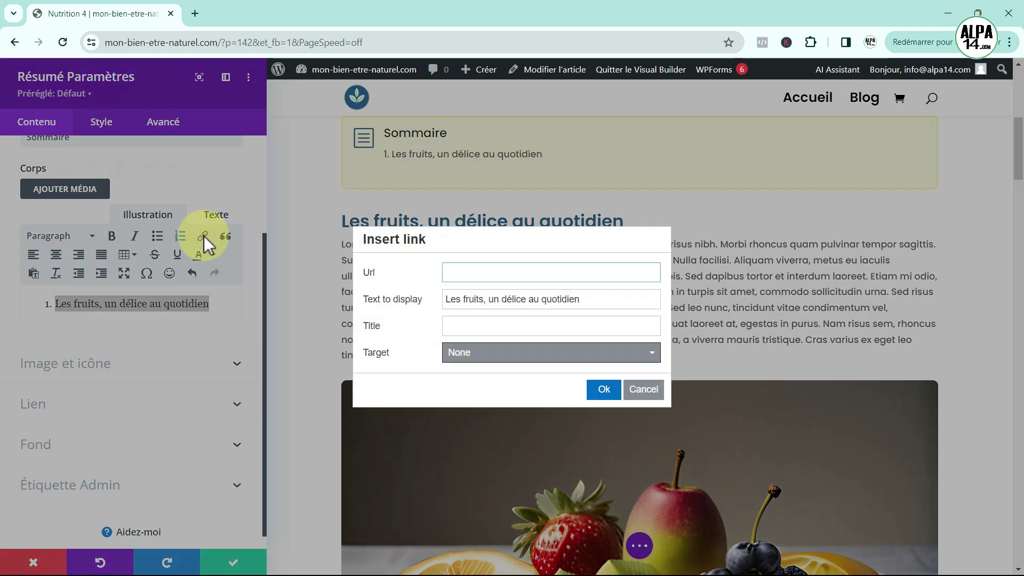
click(449, 273)
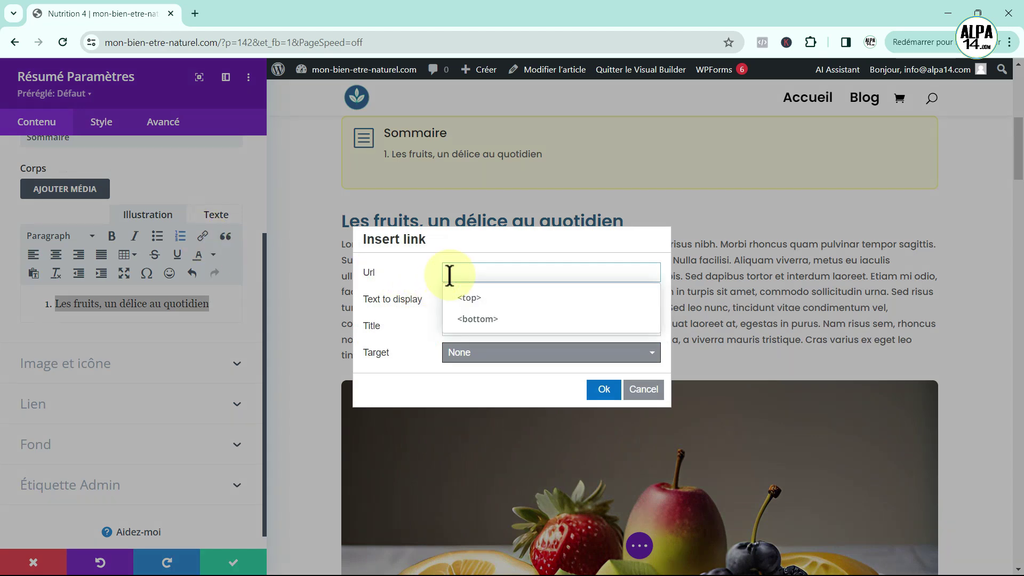
text(#T1)
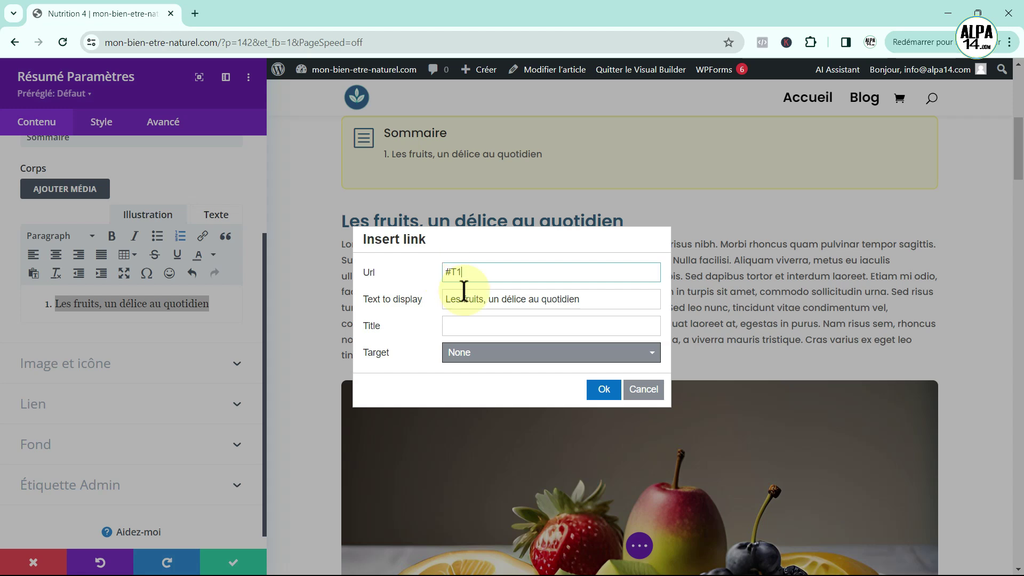
click(604, 388)
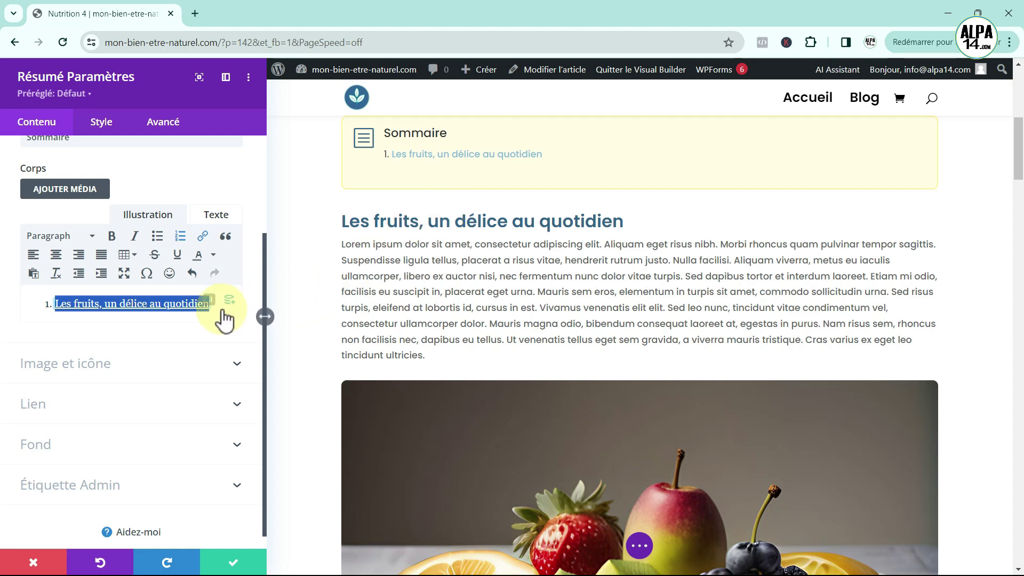
Add "Préparer un petit déjeuner vitaminé" as the second numbered item in the Sommaire list
click(216, 313)
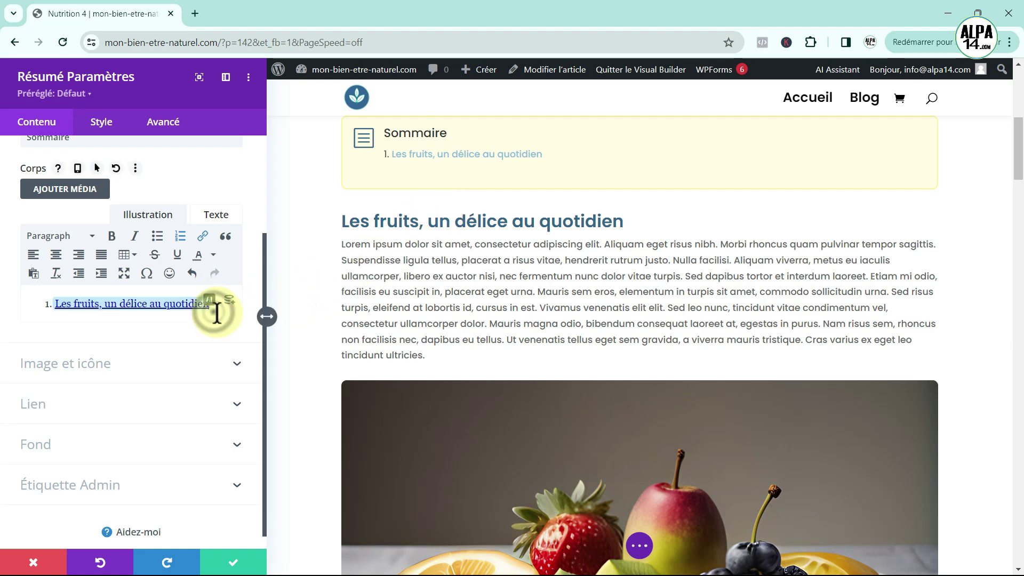
key(Return)
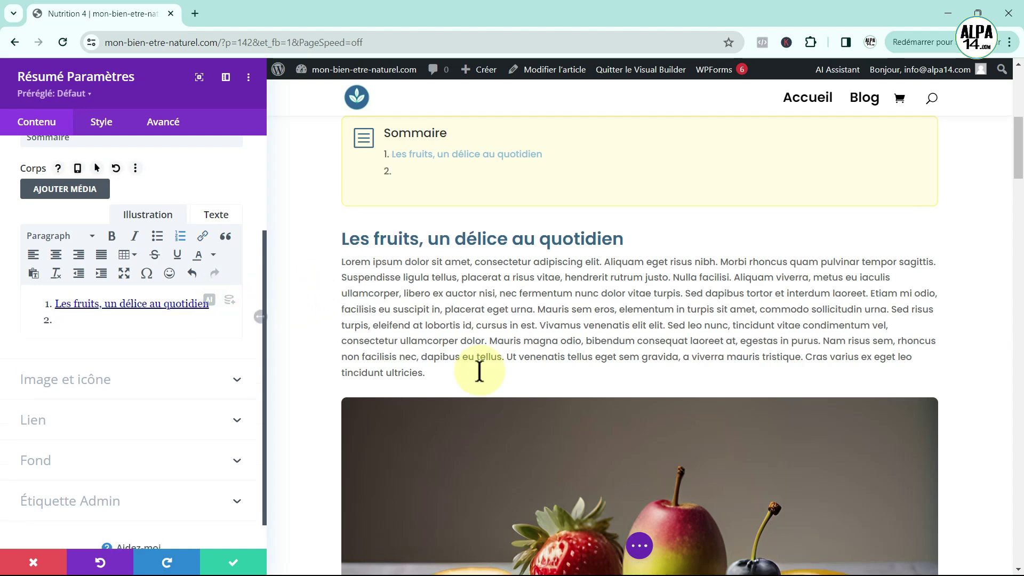
scroll(531, 394, down, 6)
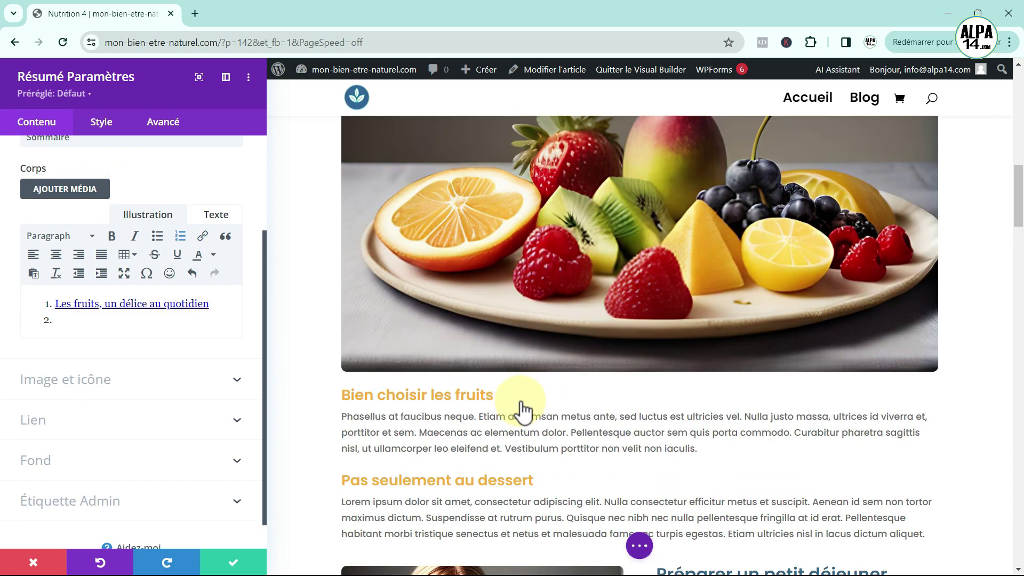
scroll(526, 405, down, 3)
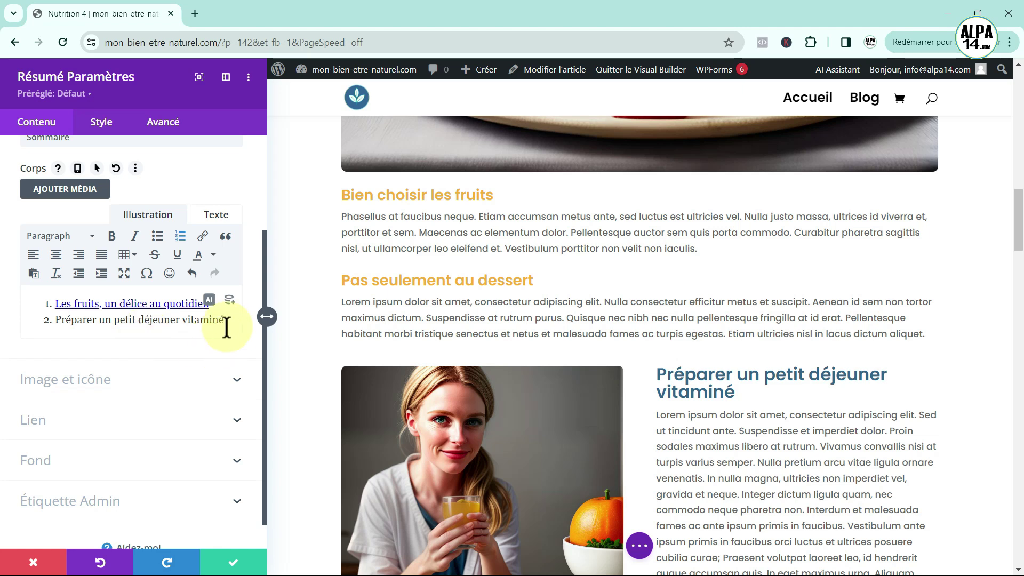
Link the item "Préparer un petit déjeuner vitaminé" to the anchor #T2 and save the Résumé module's settings
drag(228, 320, 57, 322)
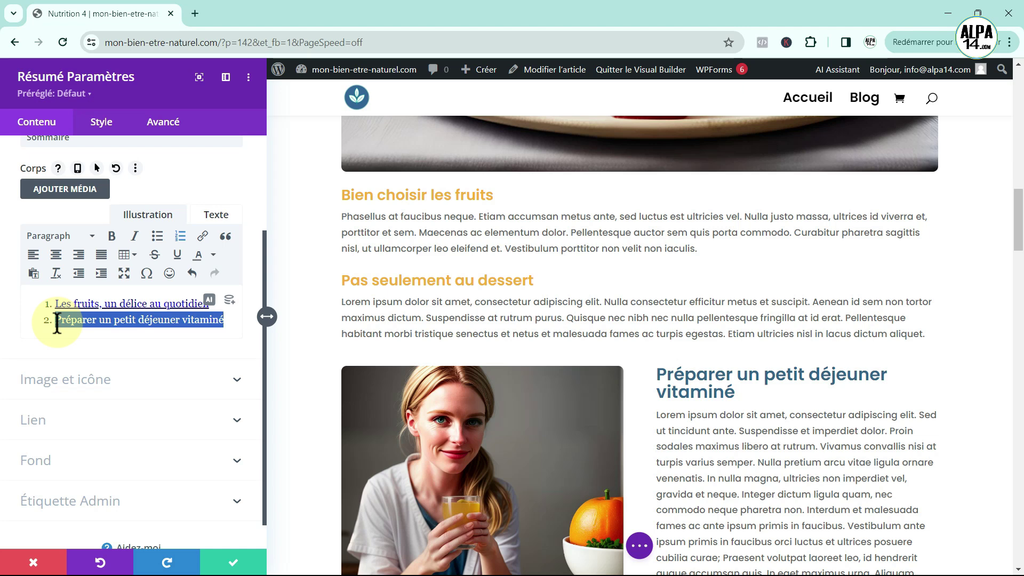
click(202, 235)
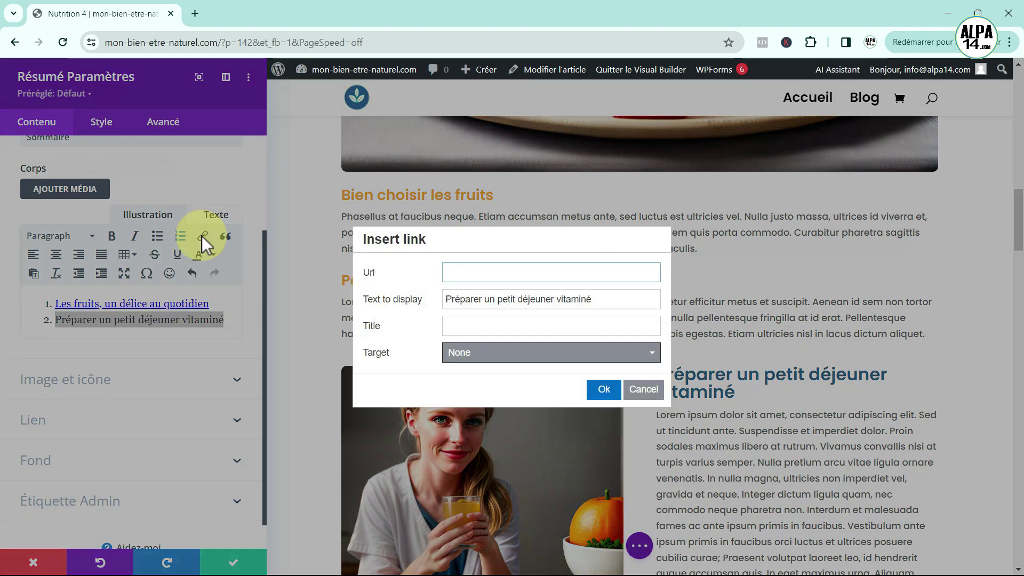
click(459, 273)
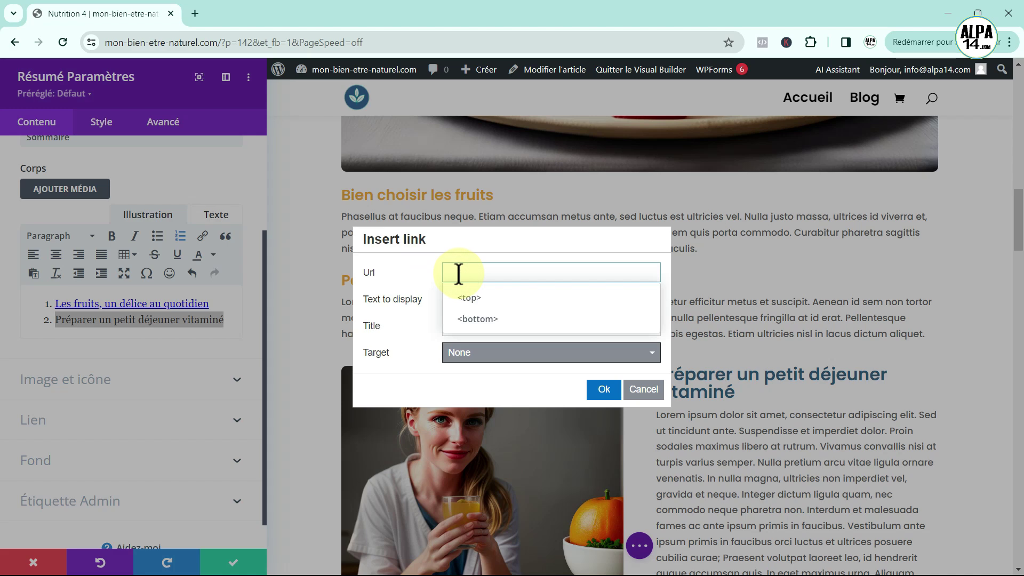
text(#T2)
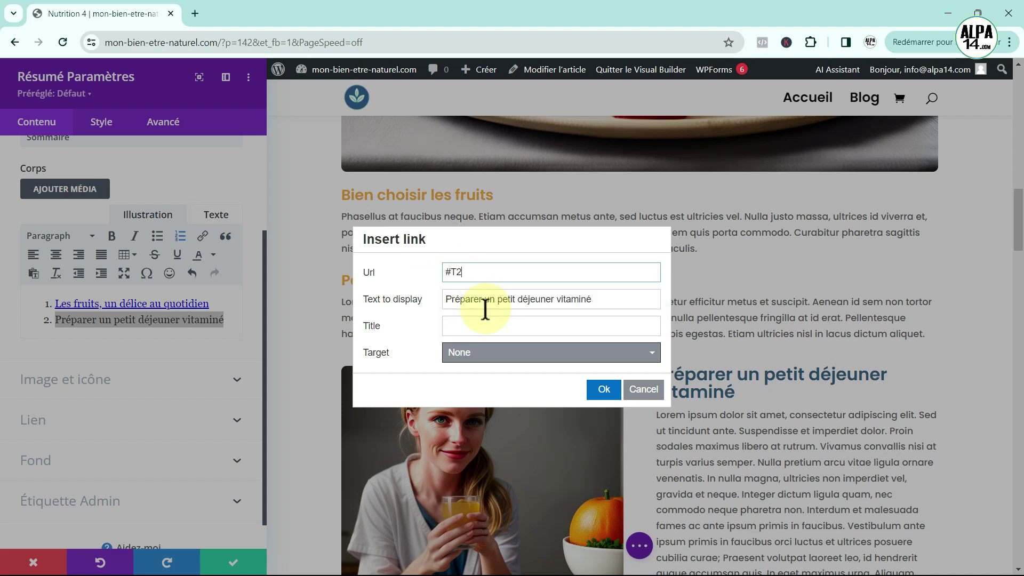
click(601, 391)
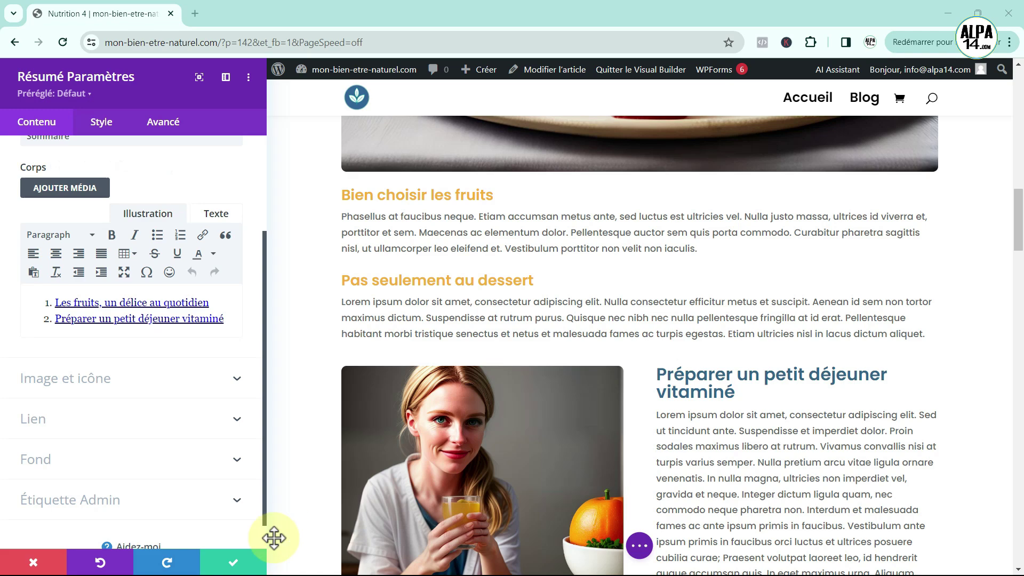
click(235, 564)
Set the CSS ID of the post content module starting with "Les fruits, un délice au quotidien" to T1 and save it
scroll(165, 488, up, 5)
scroll(259, 514, up, 5)
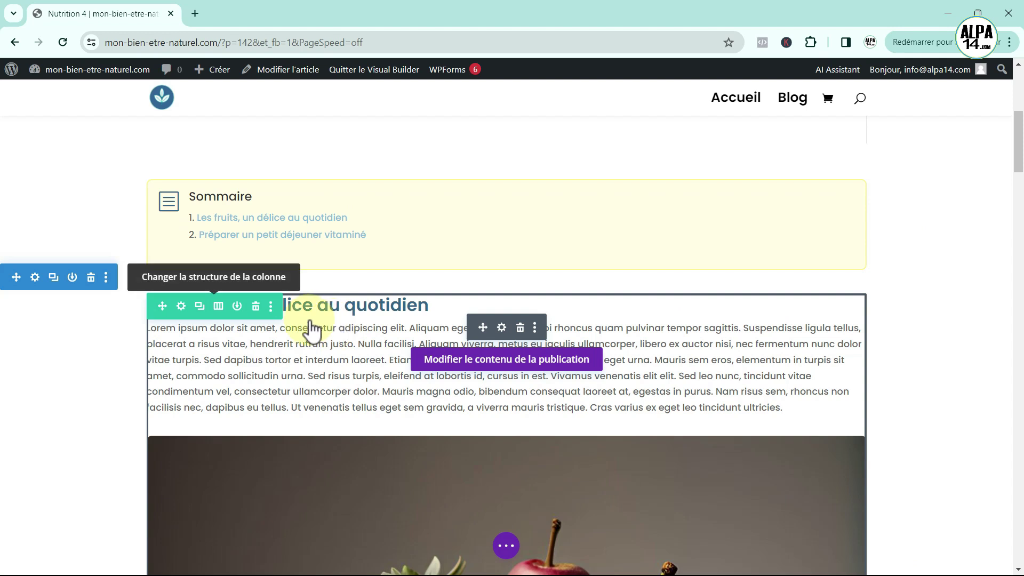
click(501, 327)
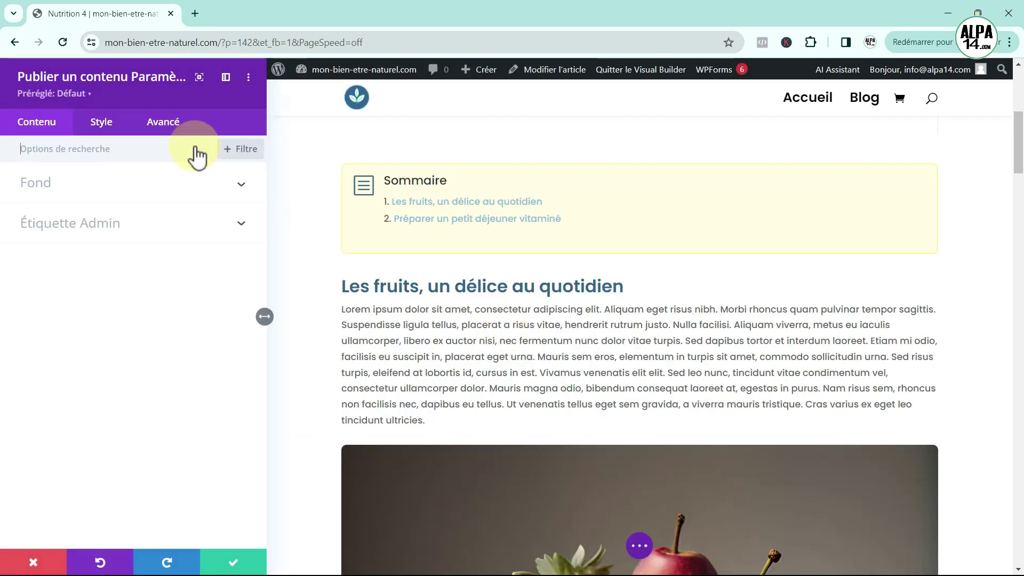
click(171, 128)
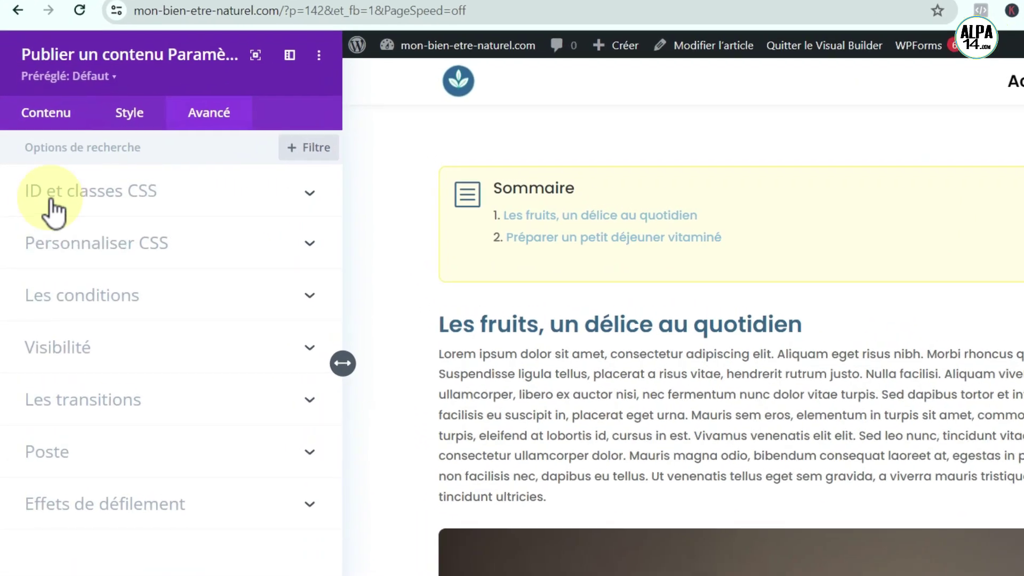
click(170, 197)
click(75, 265)
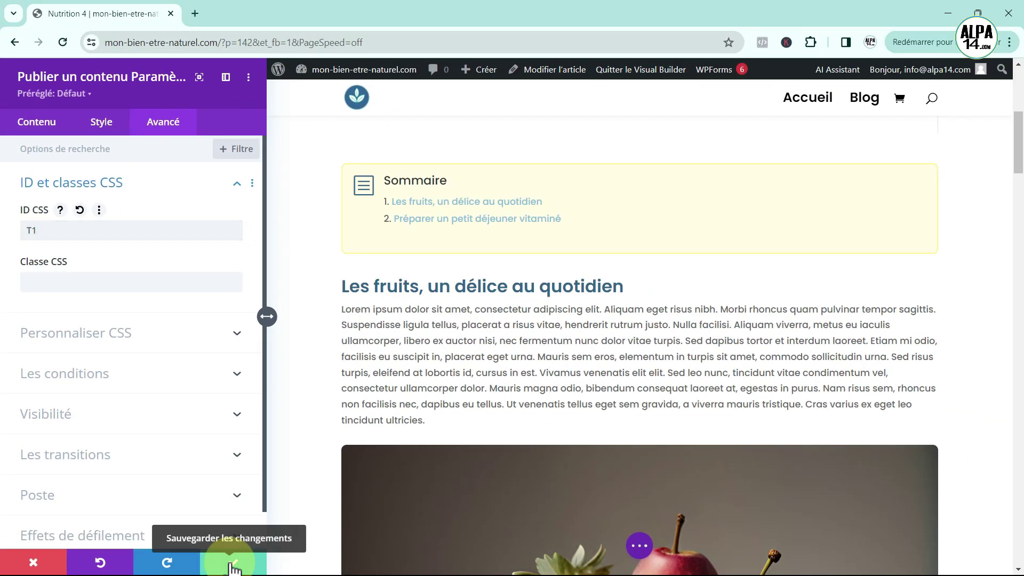
click(233, 564)
Set the CSS ID of the text module headed "Préparer un petit déjeuner vitaminé" to T2 and save it
scroll(380, 468, down, 10)
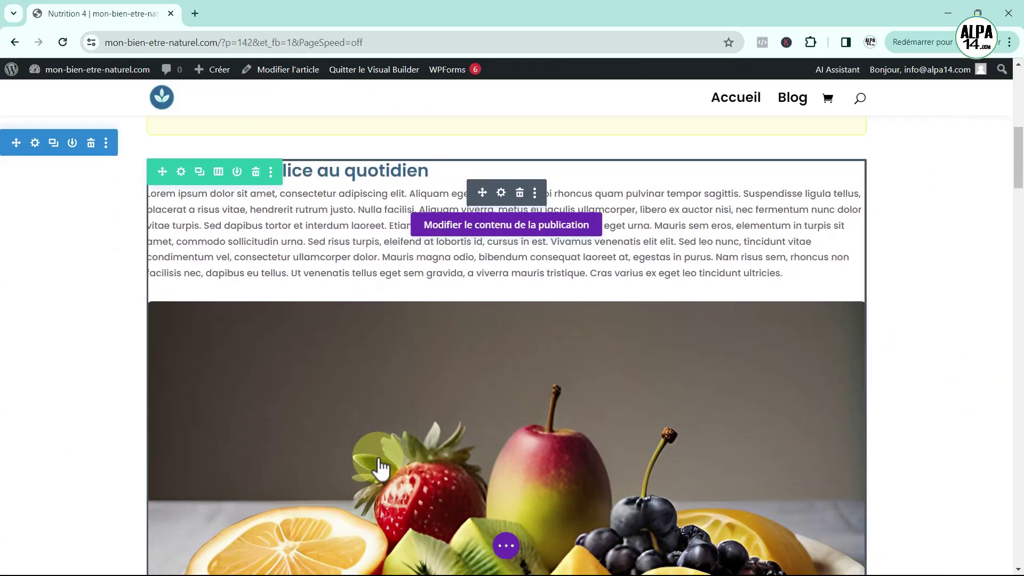
scroll(379, 467, down, 1)
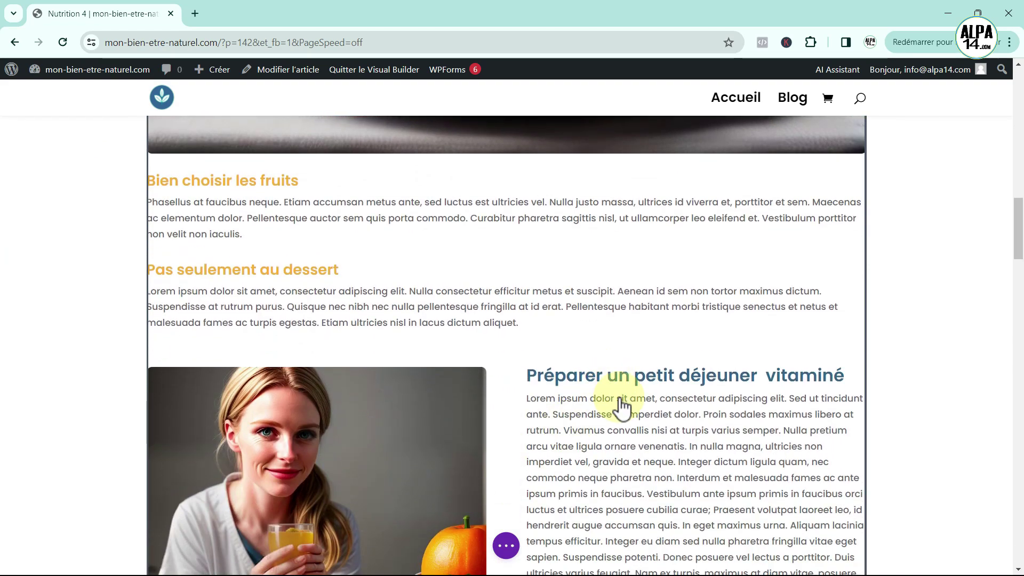
mouse_move(619, 400)
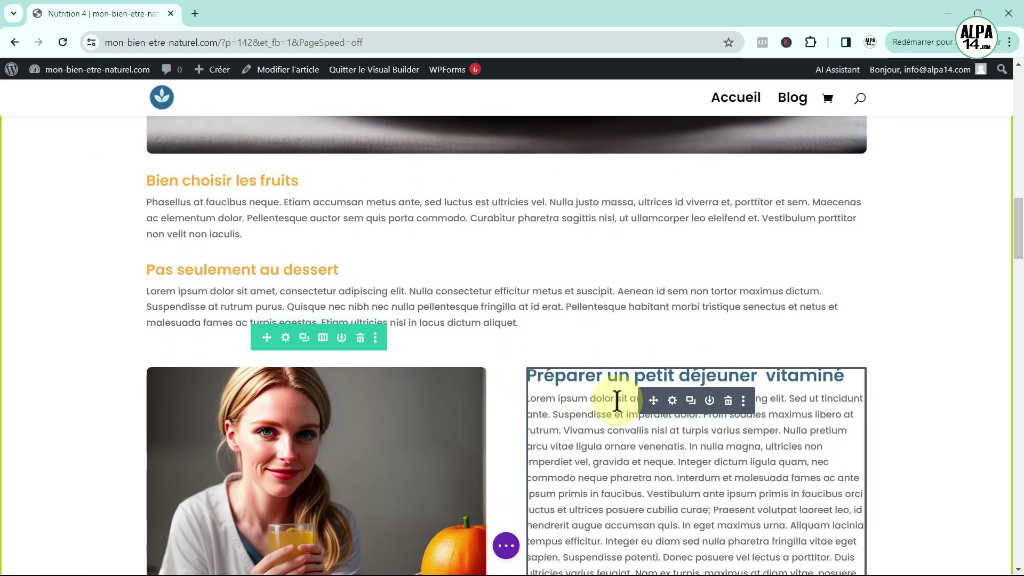
click(673, 401)
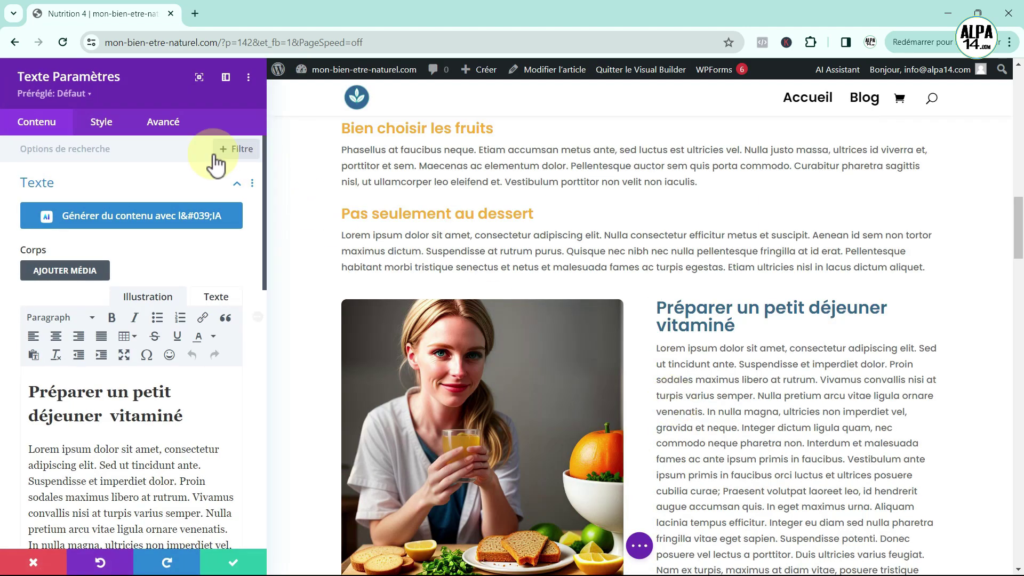
click(169, 136)
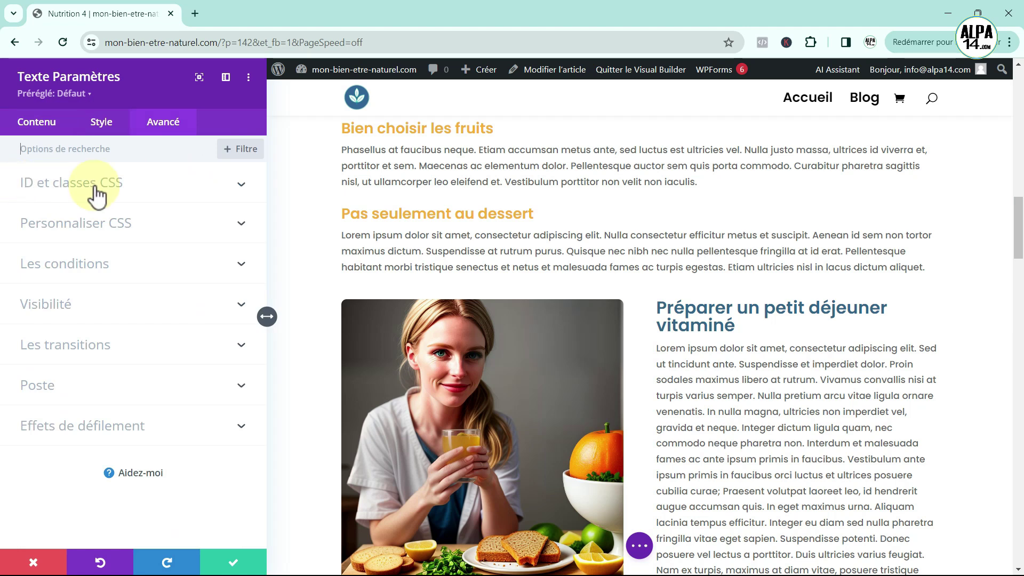
click(199, 185)
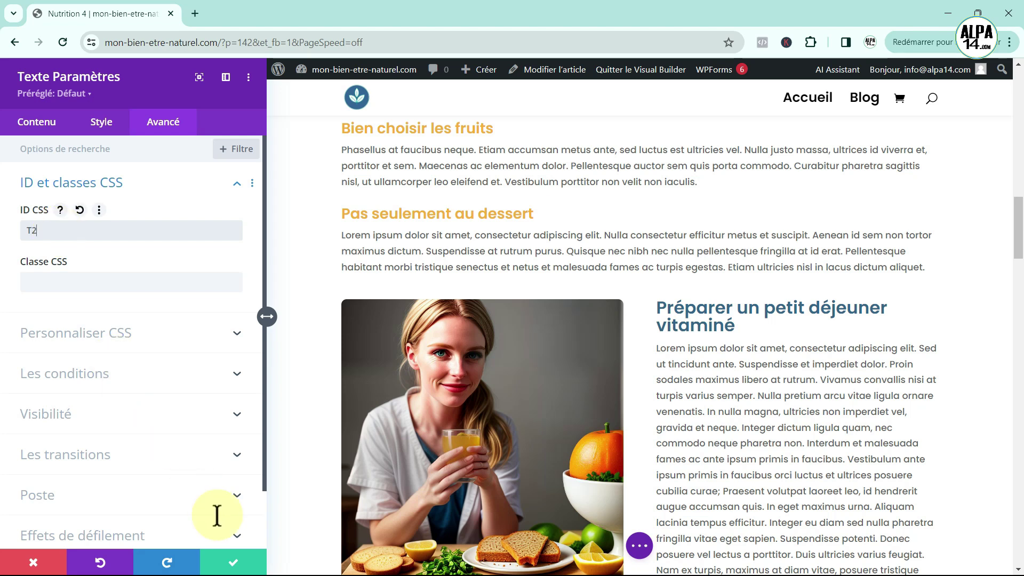
click(234, 561)
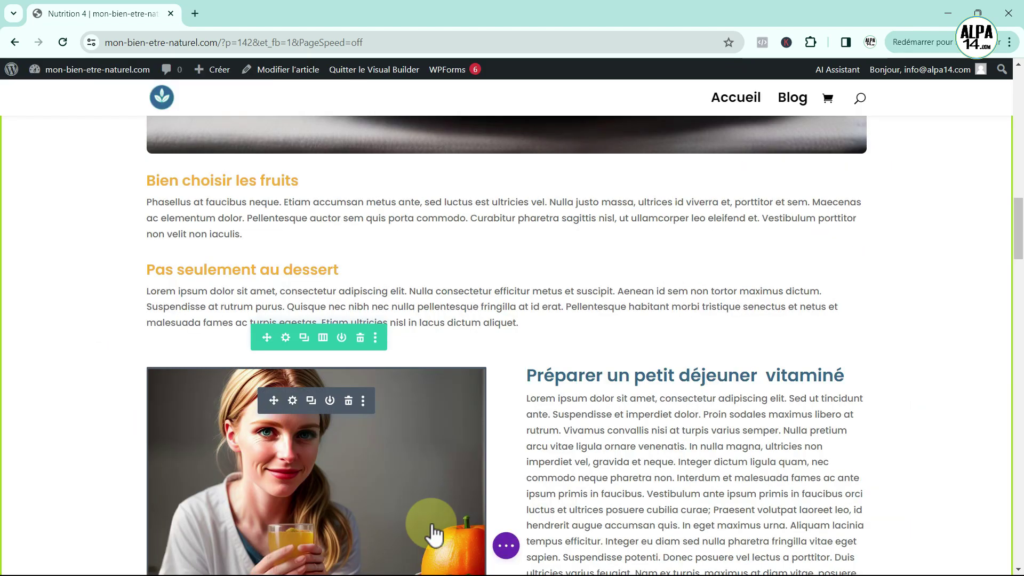
Save the page's changes and exit the Visual Builder
click(506, 546)
click(951, 545)
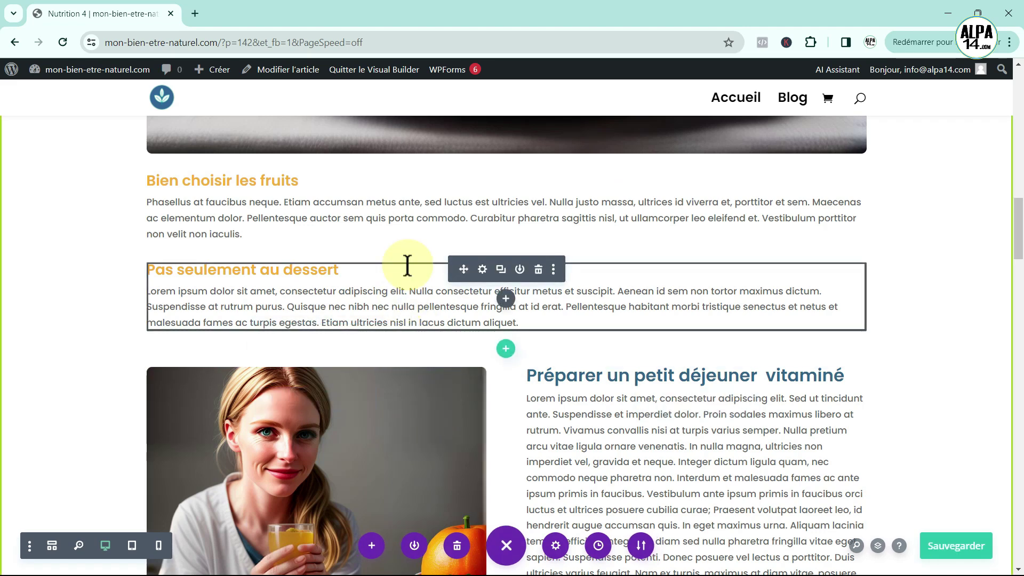
click(356, 70)
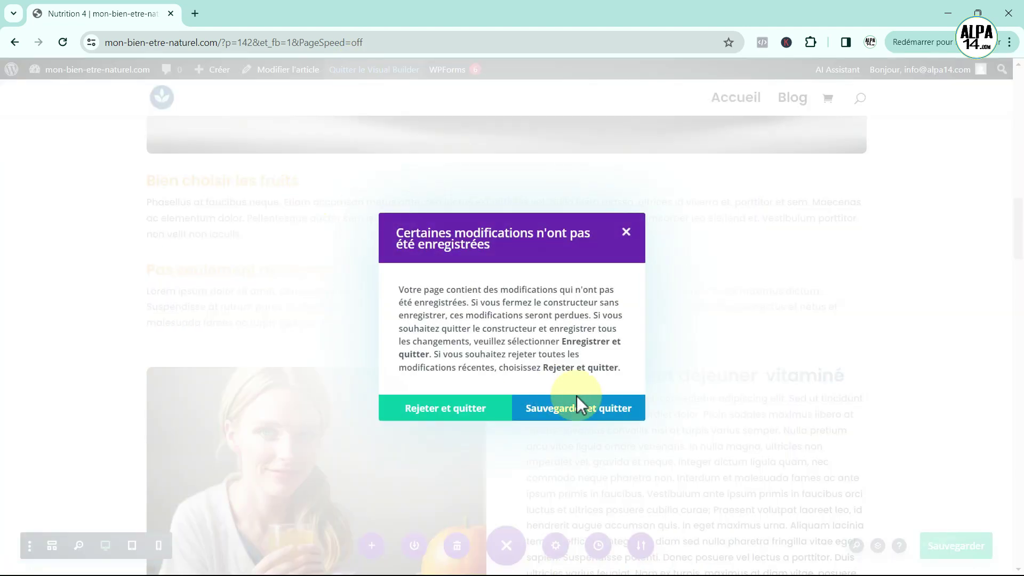
click(559, 411)
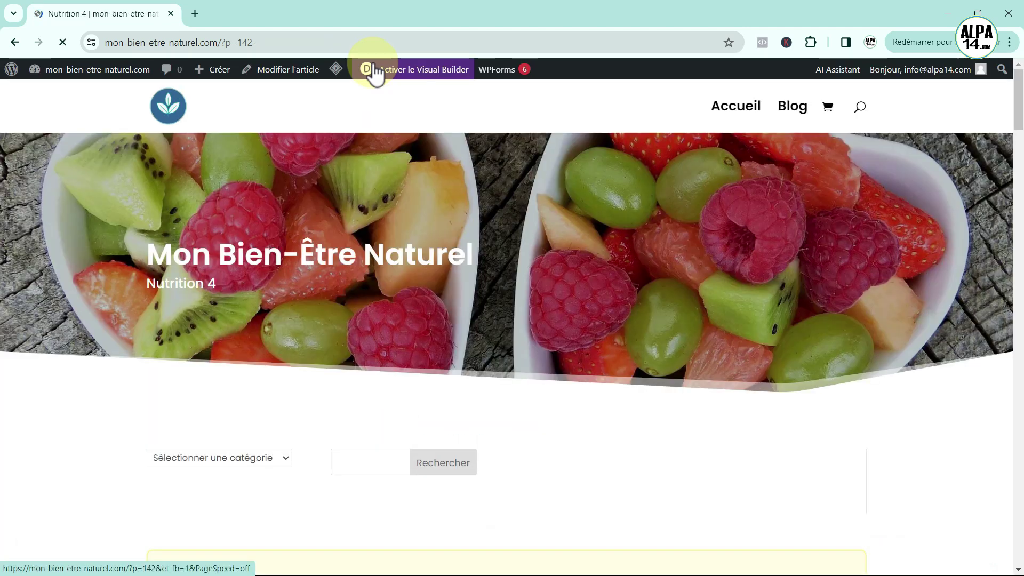
Test the Sommaire link "Préparer un petit déjeuner vitaminé" on the live article and return to the summary box
scroll(386, 202, down, 3)
scroll(386, 203, down, 1)
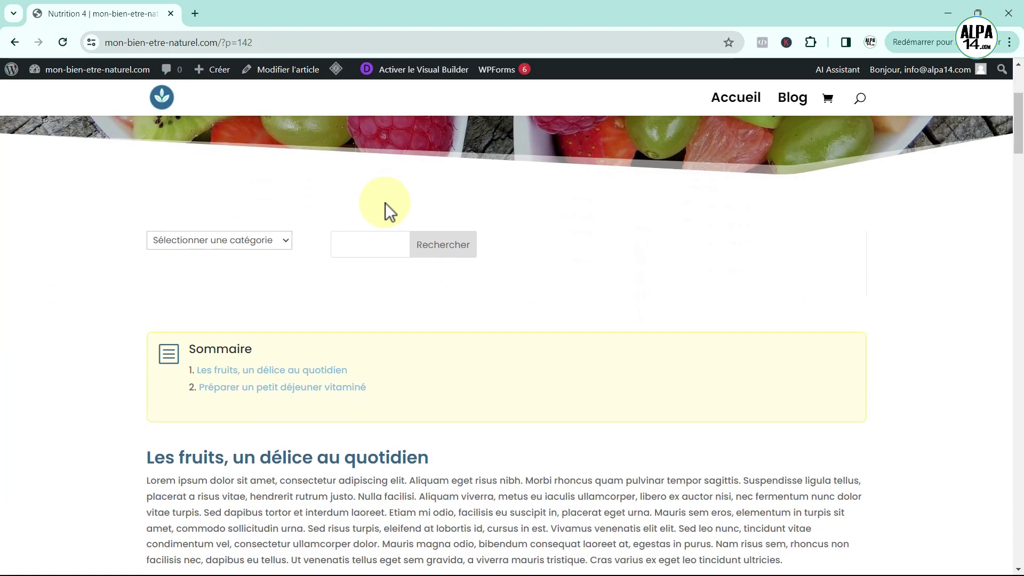
scroll(293, 368, down, 6)
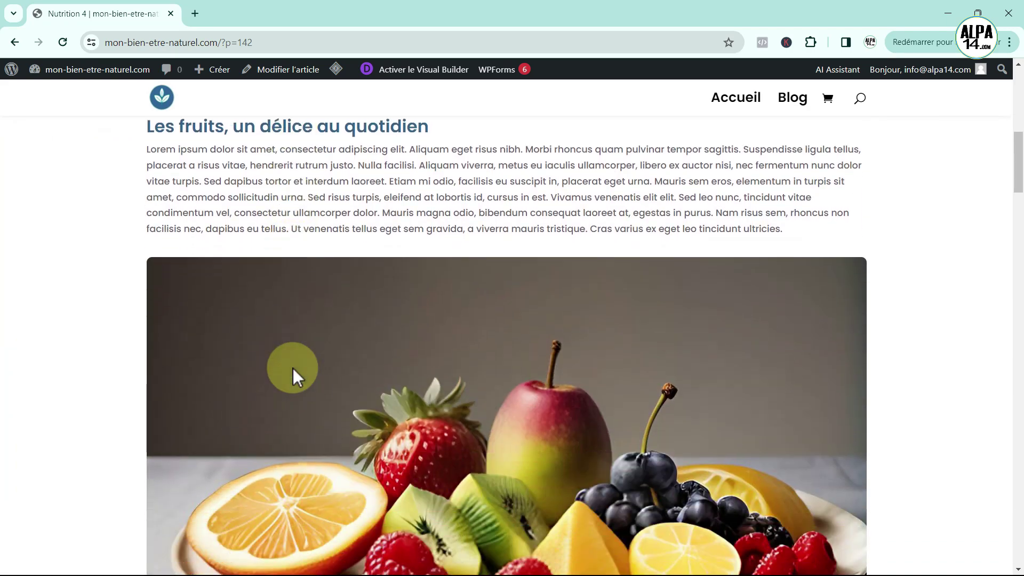
scroll(293, 368, up, 5)
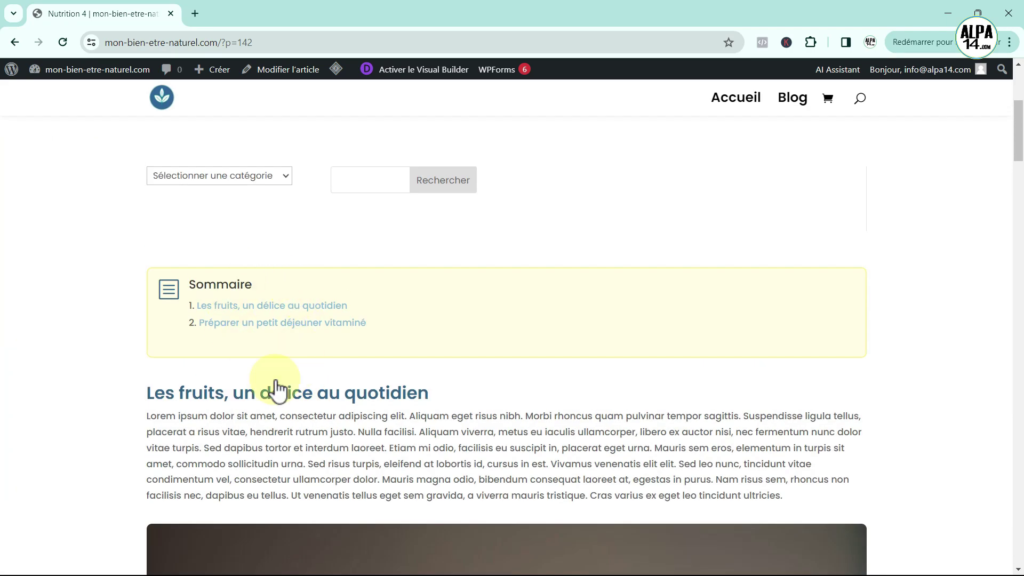
click(278, 323)
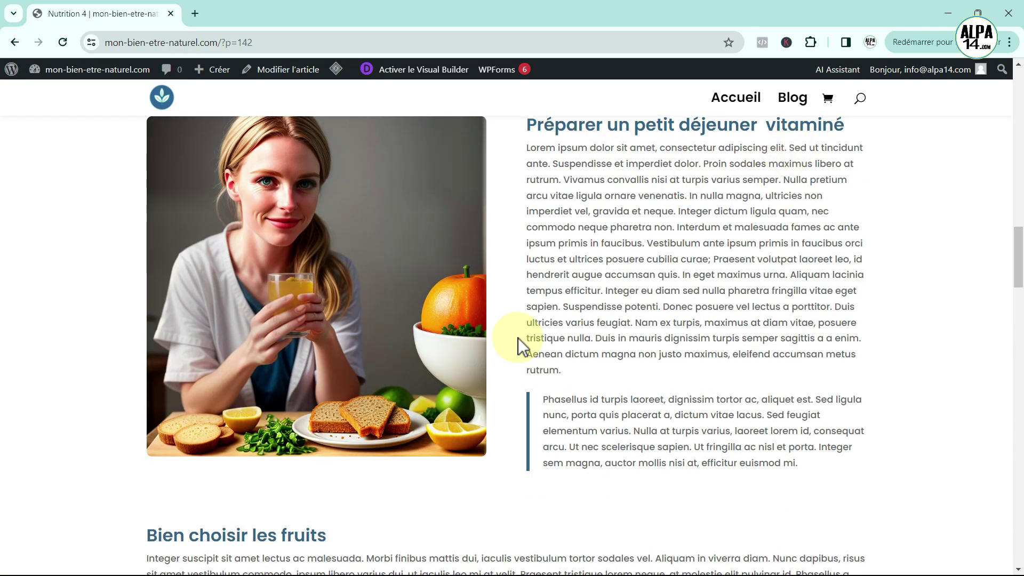
scroll(517, 341, up, 15)
scroll(517, 337, up, 7)
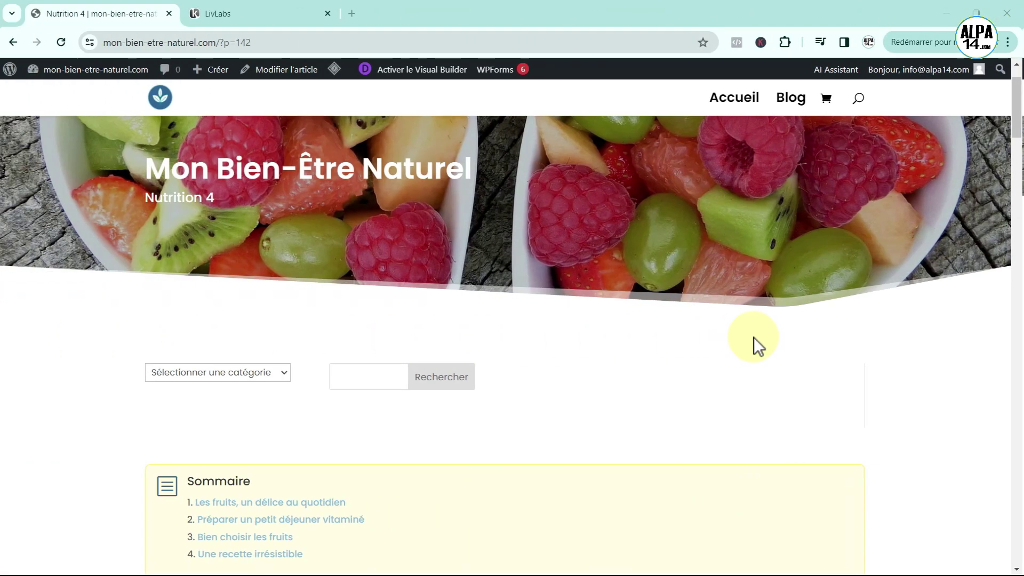
scroll(753, 337, down, 4)
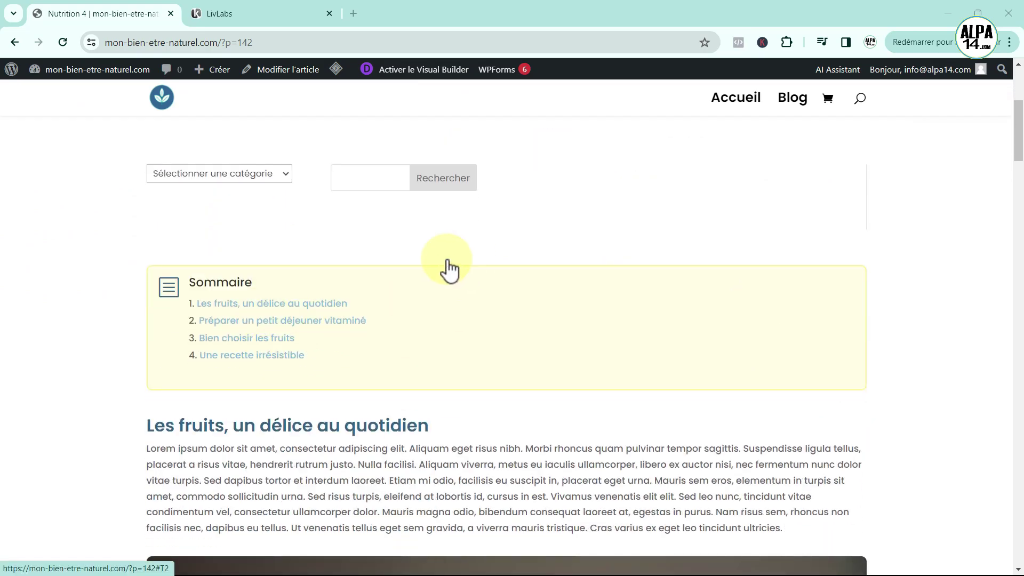
Test the Sommaire links "Bien choisir les fruits" and "Une recette irrésistible" on the live article, returning to the summary box after each
click(252, 349)
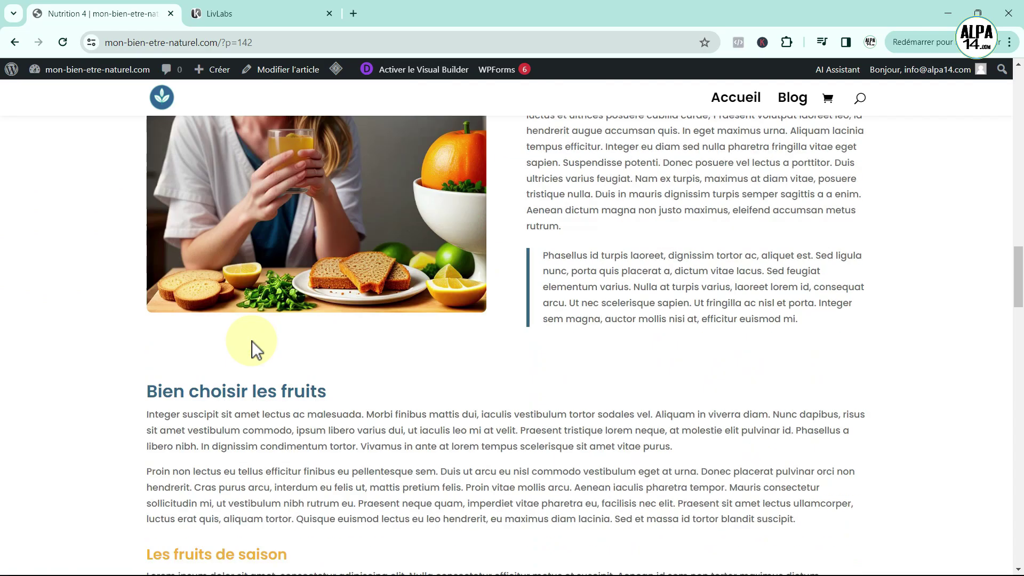
scroll(252, 341, up, 8)
scroll(251, 342, up, 15)
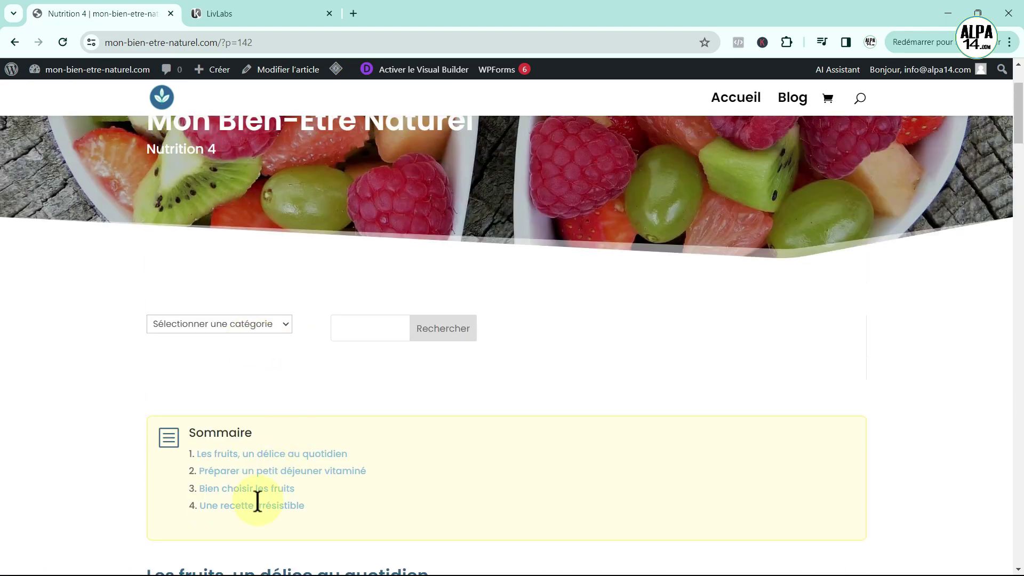
click(258, 504)
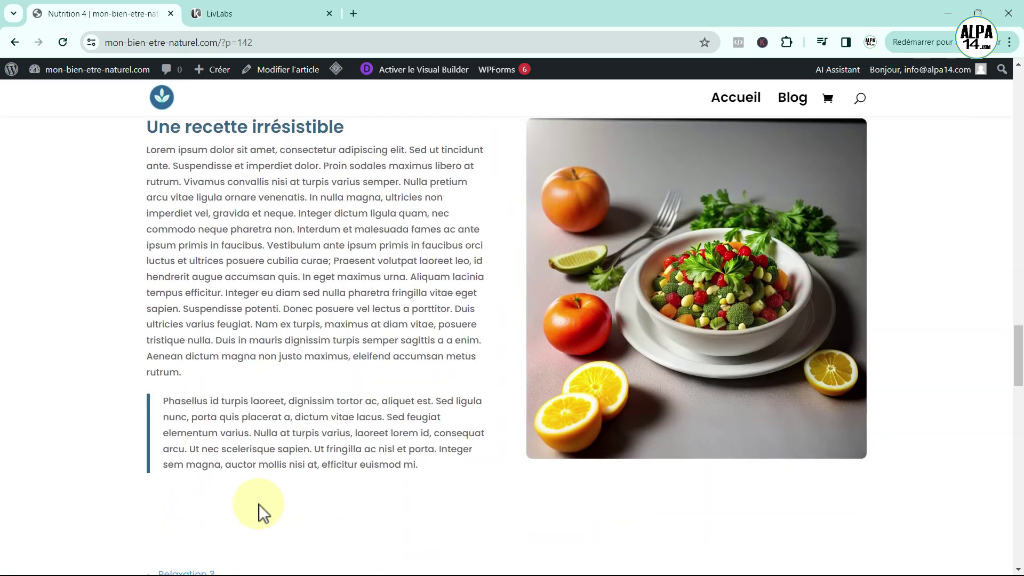
scroll(258, 504, up, 15)
scroll(319, 462, up, 3)
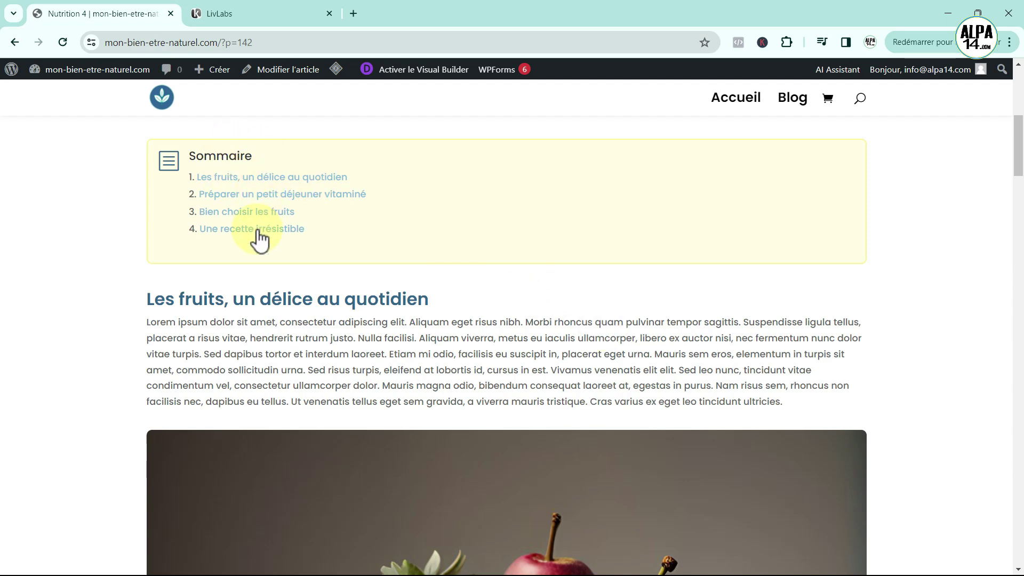
scroll(325, 245, up, 3)
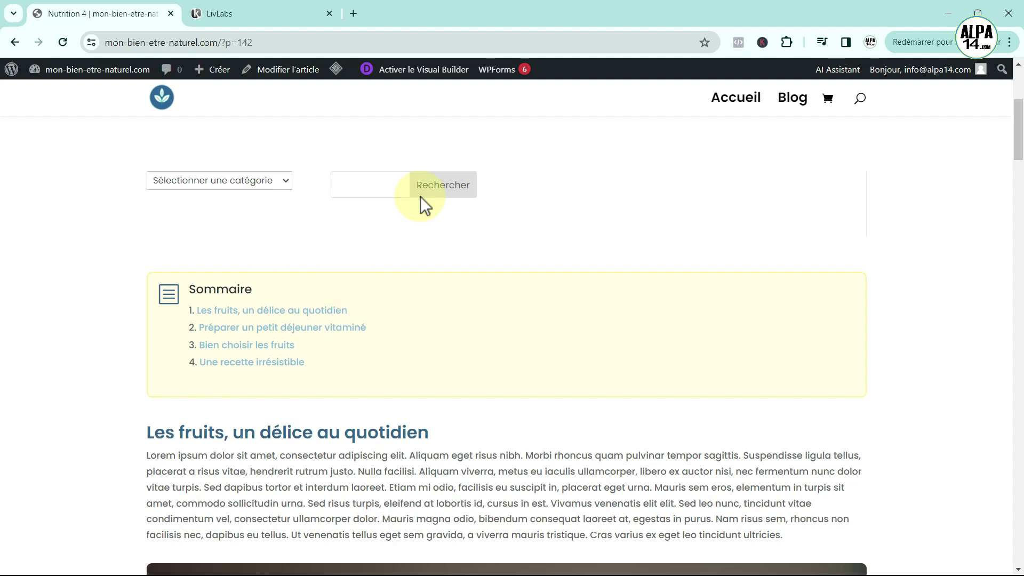
In the Visual Builder, set the Sommaire module's body link colour to #33658a with the palette's light blue on hover, and save the module
click(406, 75)
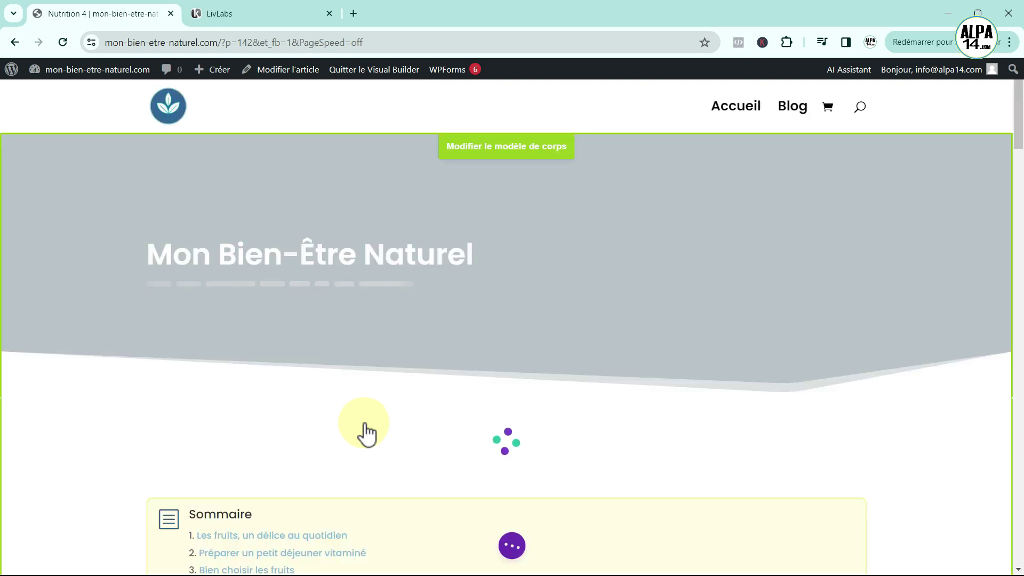
scroll(365, 423, down, 3)
scroll(462, 340, down, 2)
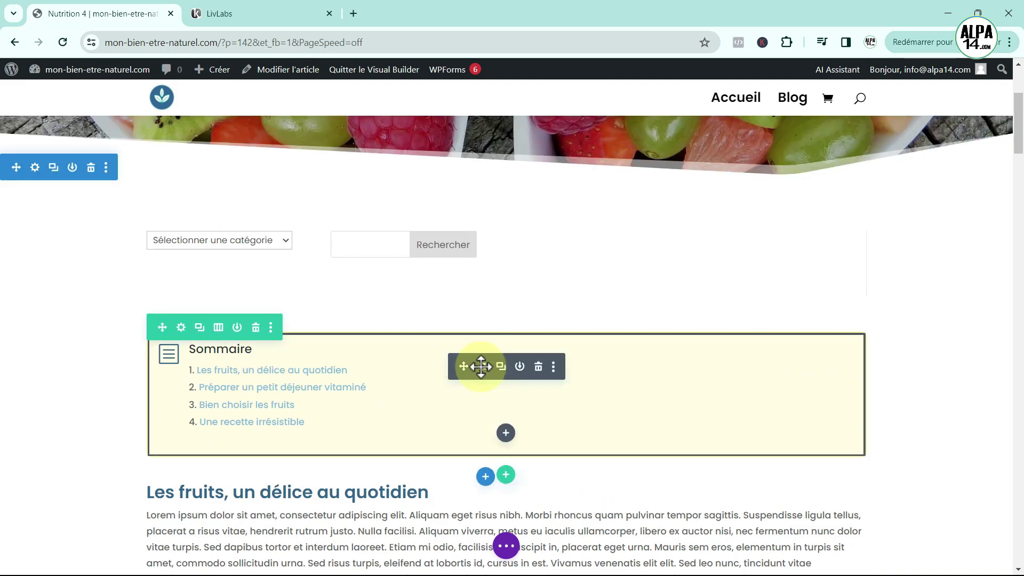
click(476, 366)
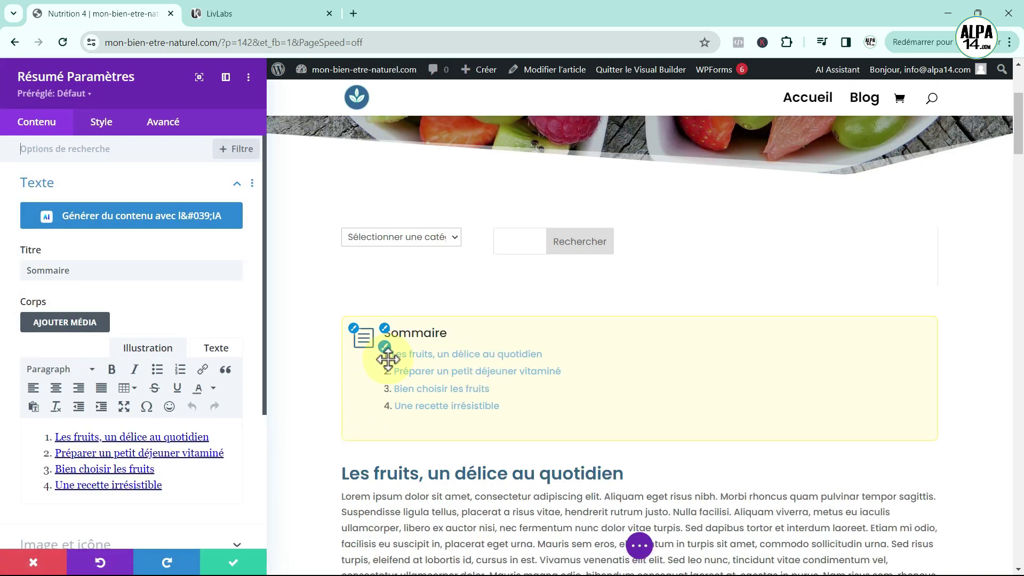
click(385, 347)
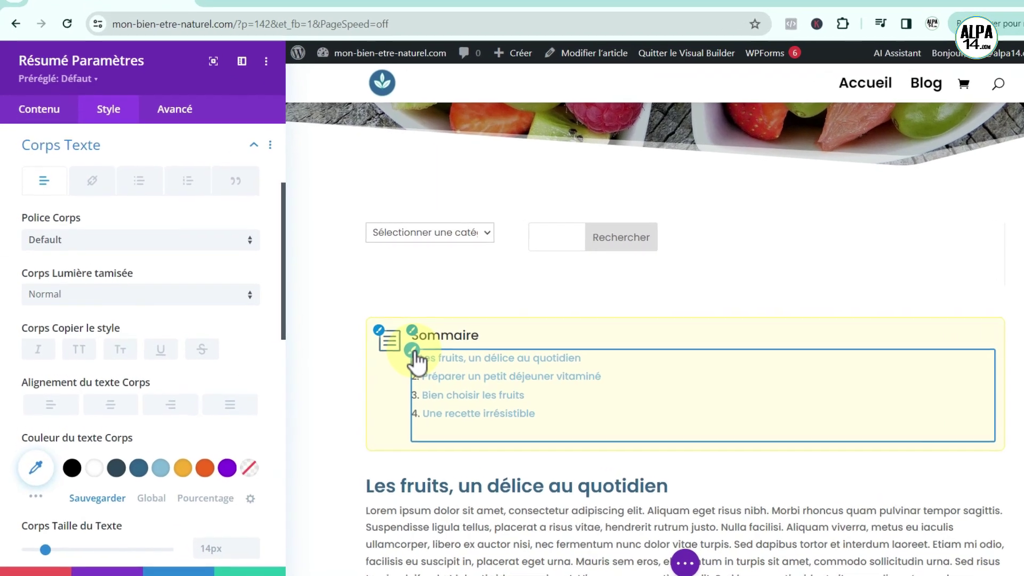
click(97, 173)
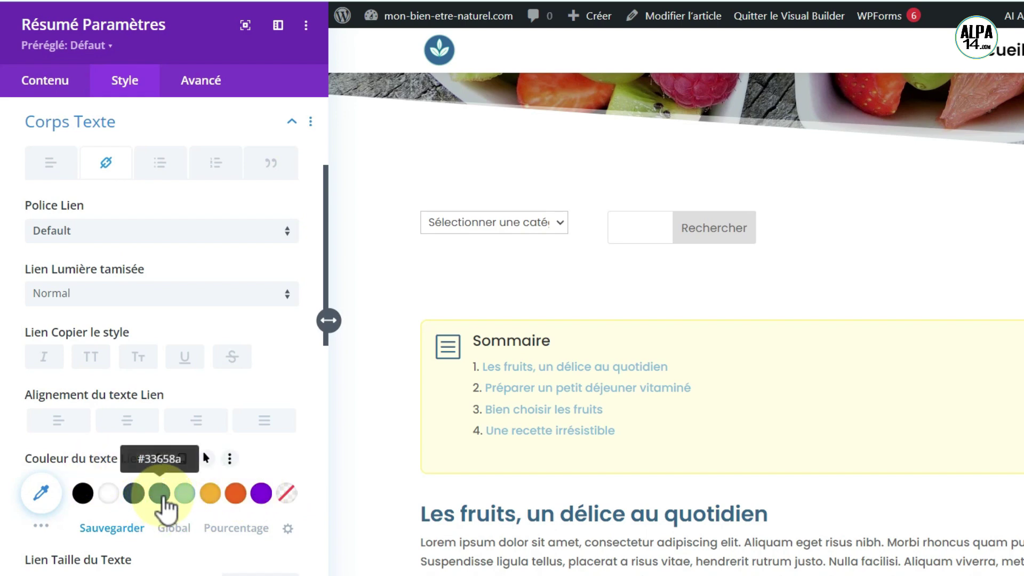
click(161, 495)
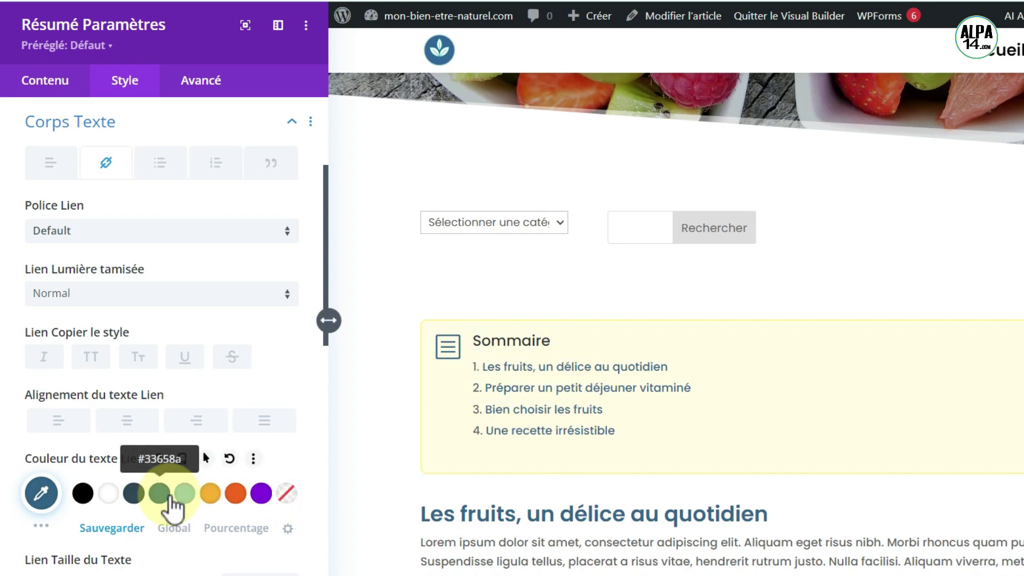
click(206, 459)
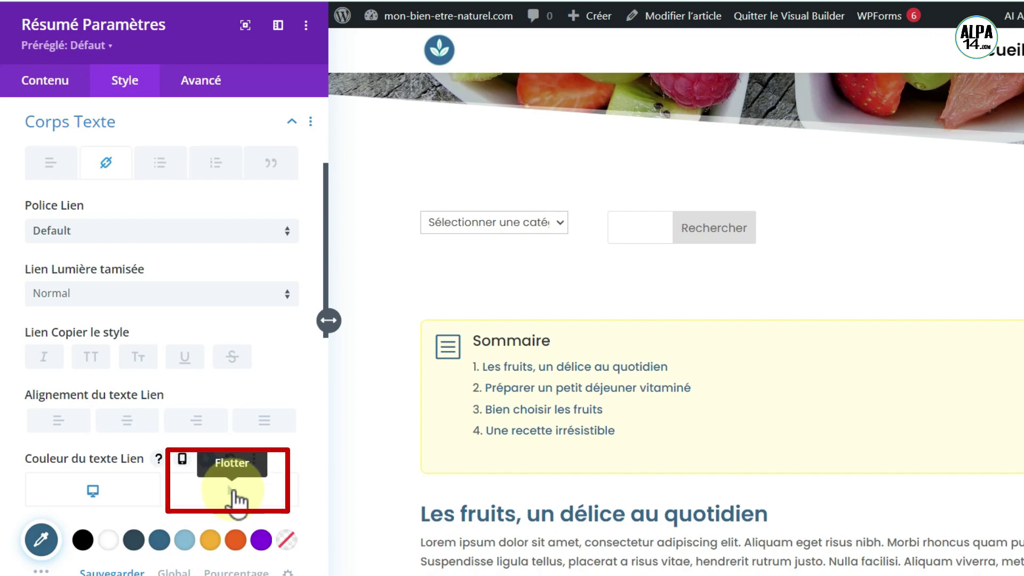
click(185, 540)
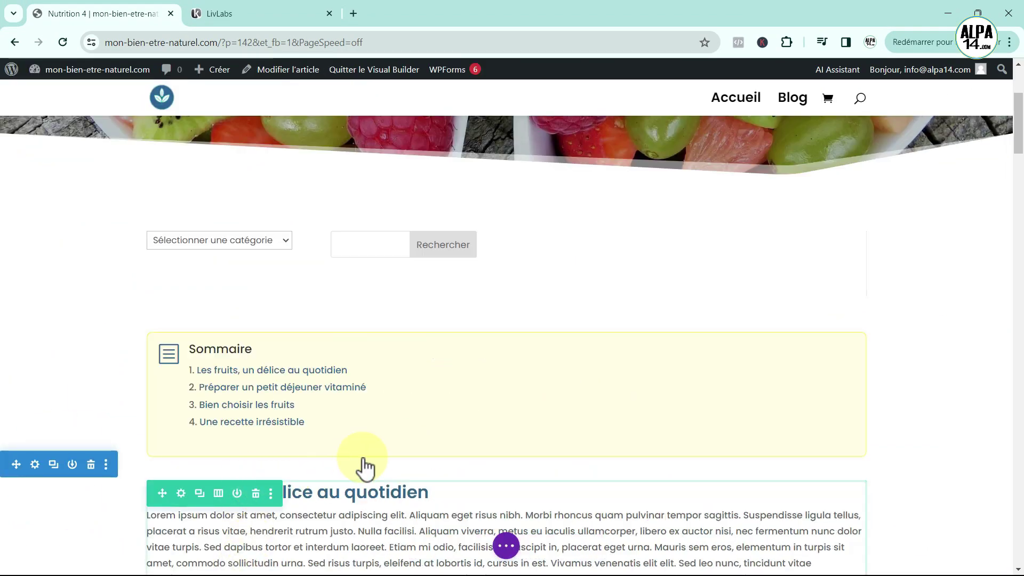
Save the page with the restyled summary links and exit the Visual Builder
click(502, 546)
click(956, 545)
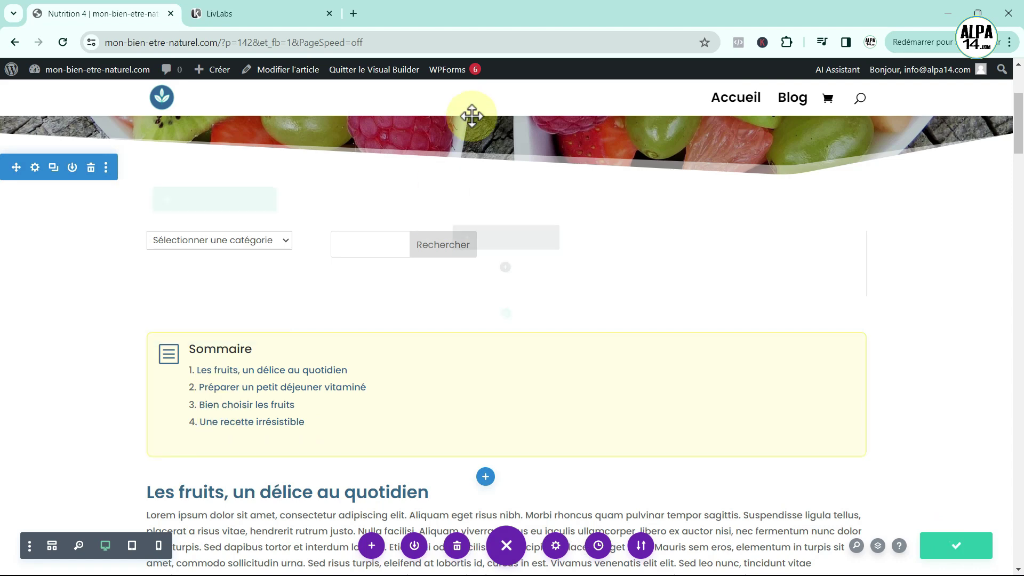
click(375, 70)
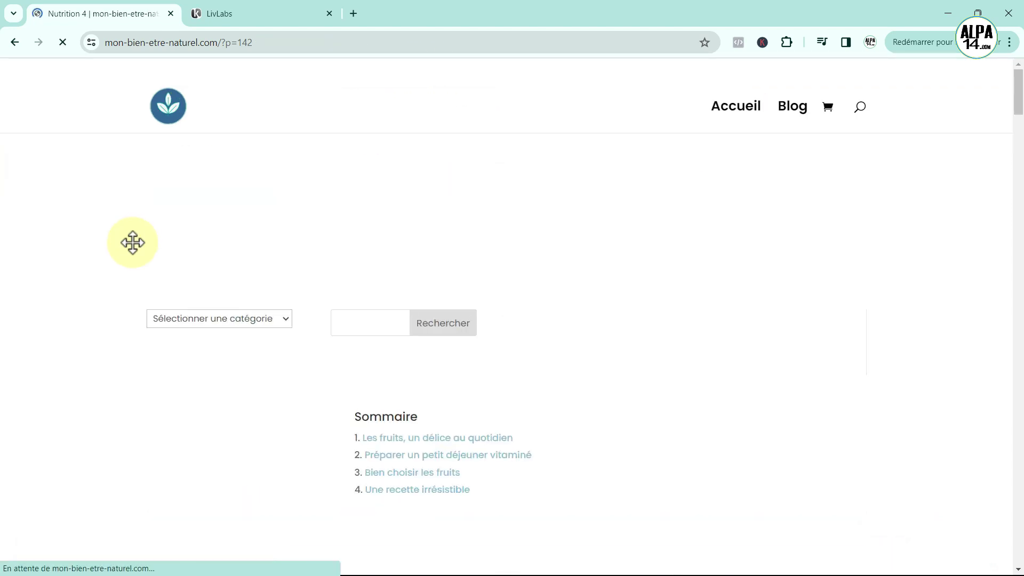
Check the recoloured summary links on the live article by following "Préparer un petit déjeuner vitaminé" and returning to the Sommaire box
scroll(264, 290, down, 5)
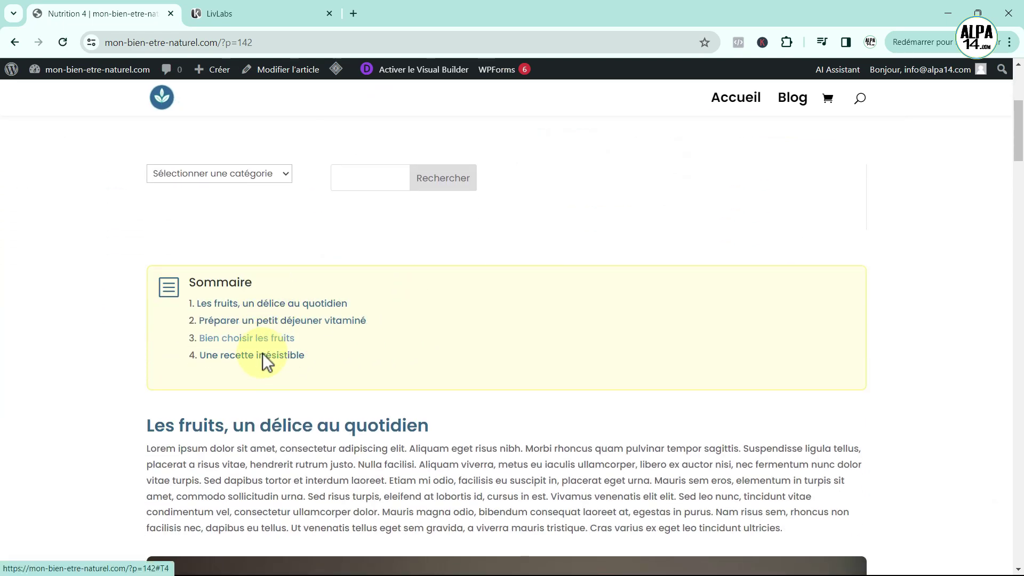
click(251, 320)
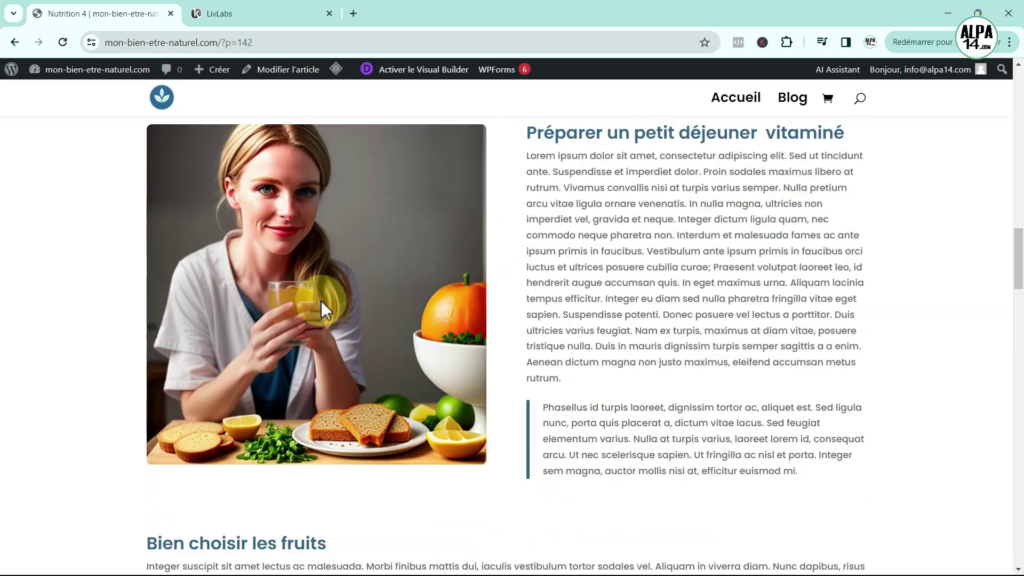
scroll(533, 442, up, 17)
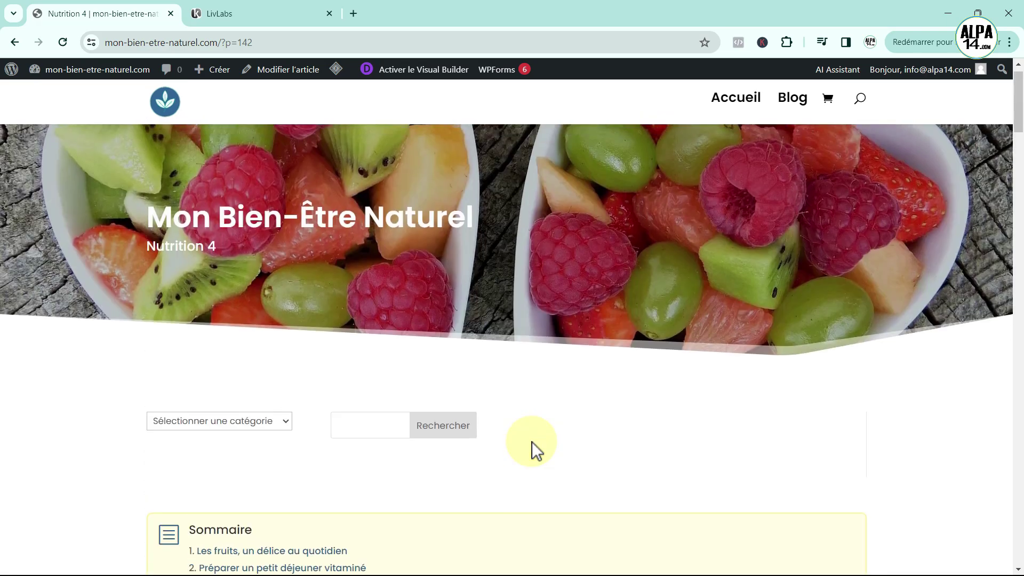
scroll(532, 442, down, 6)
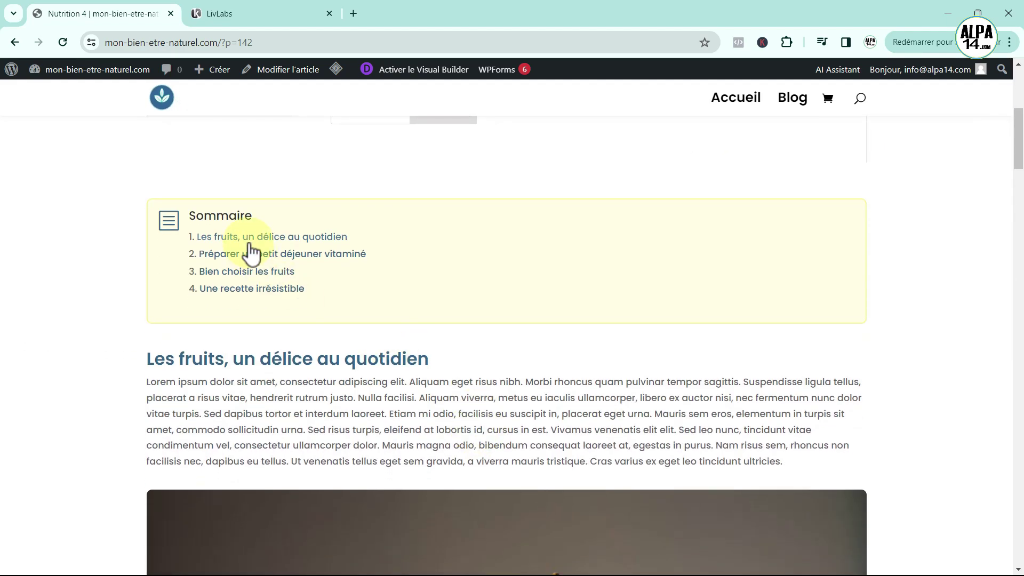
scroll(292, 297, up, 1)
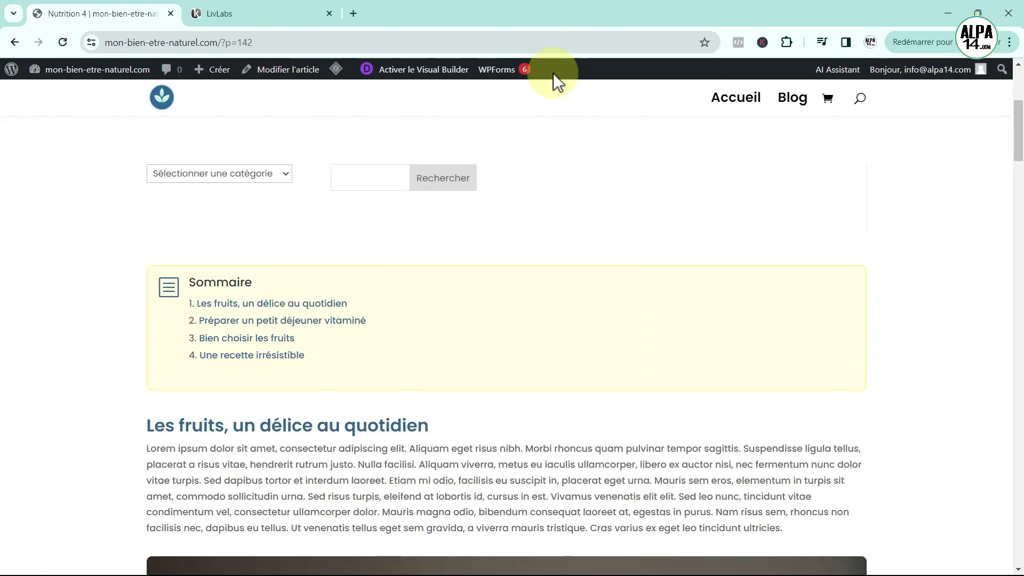
Reopen the article in the Visual Builder, delete the row containing the Sommaire box, and save the page
click(427, 70)
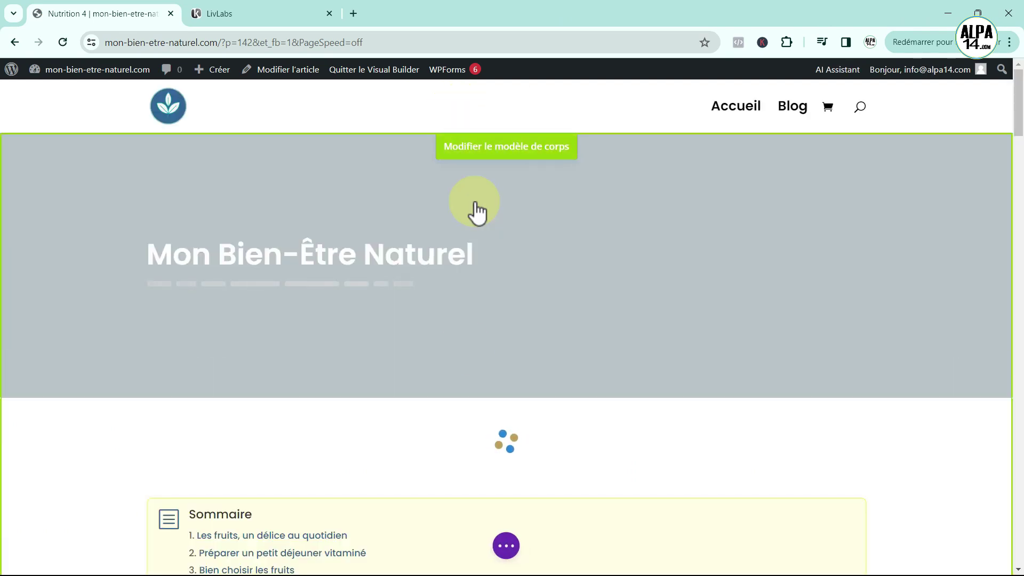
scroll(479, 383, down, 3)
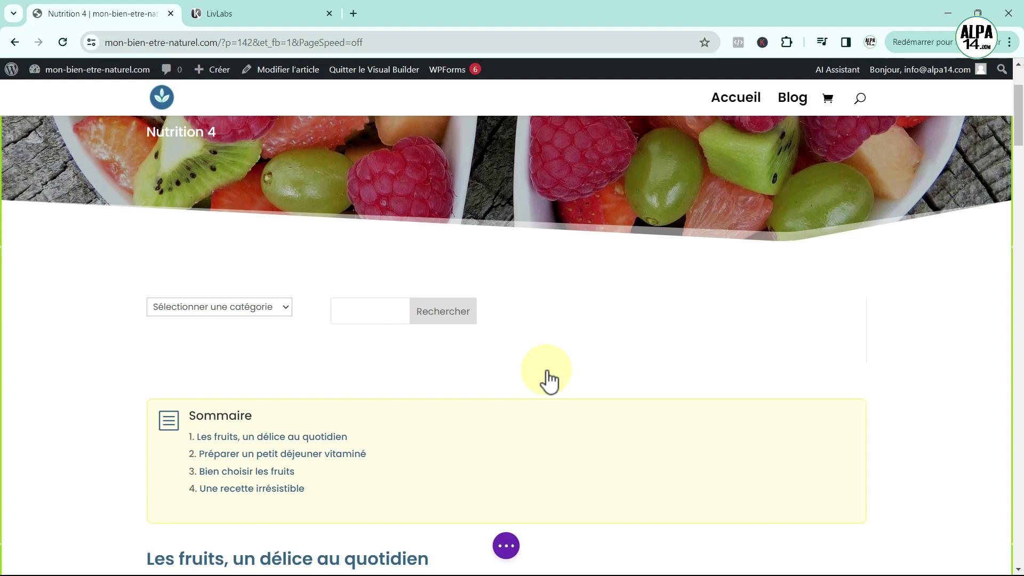
scroll(548, 380, down, 2)
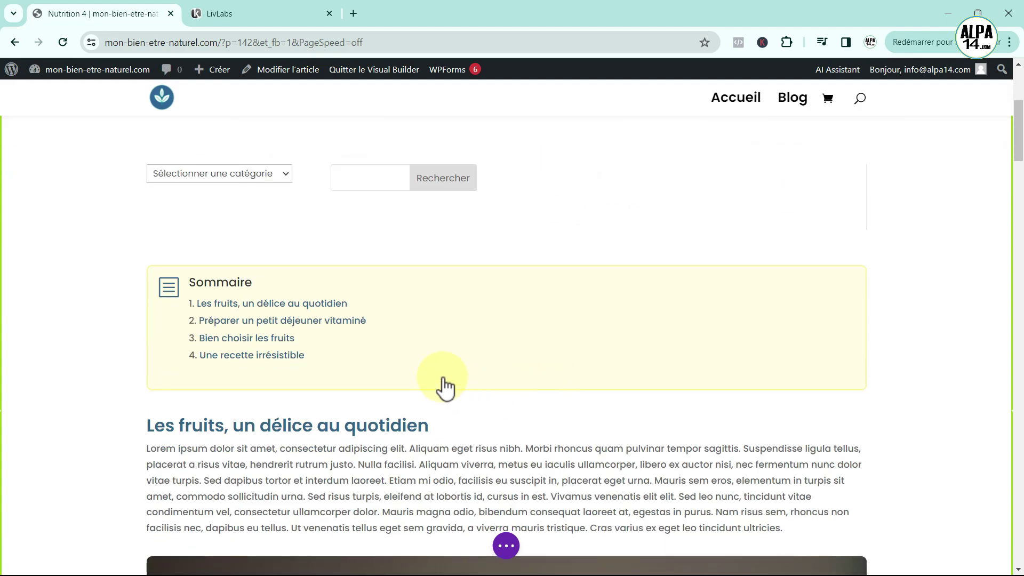
click(375, 291)
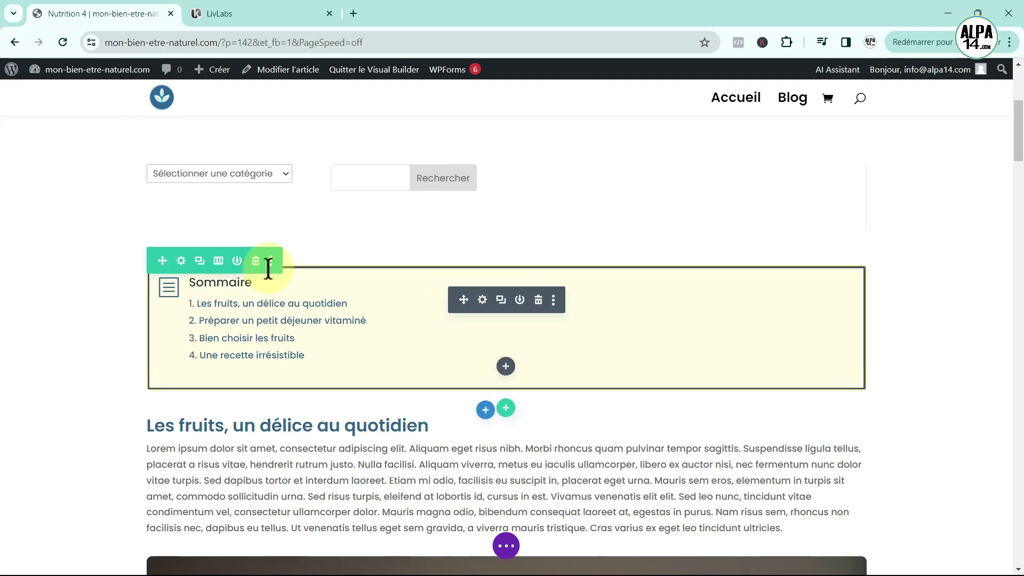
click(256, 261)
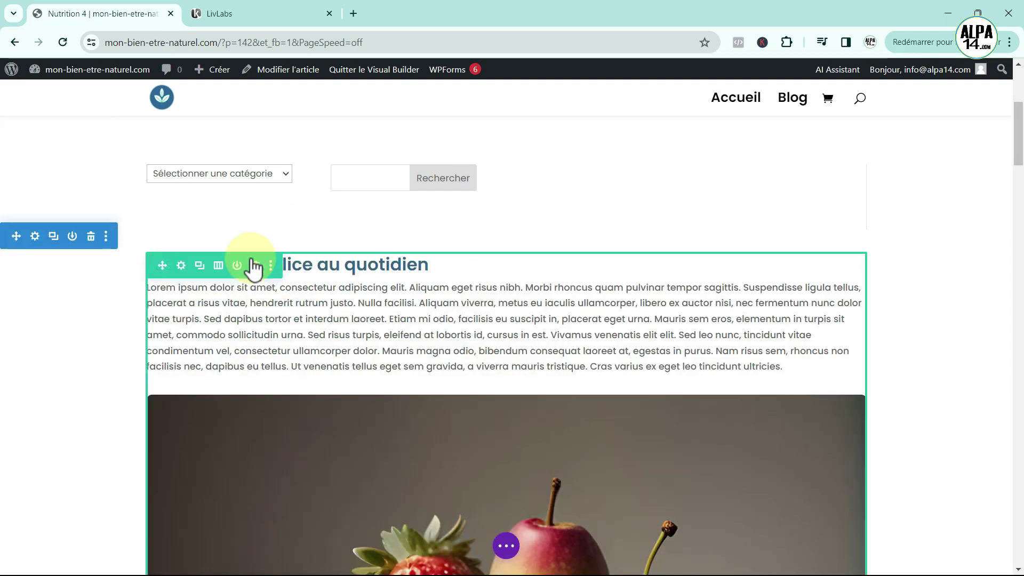
click(506, 546)
click(922, 545)
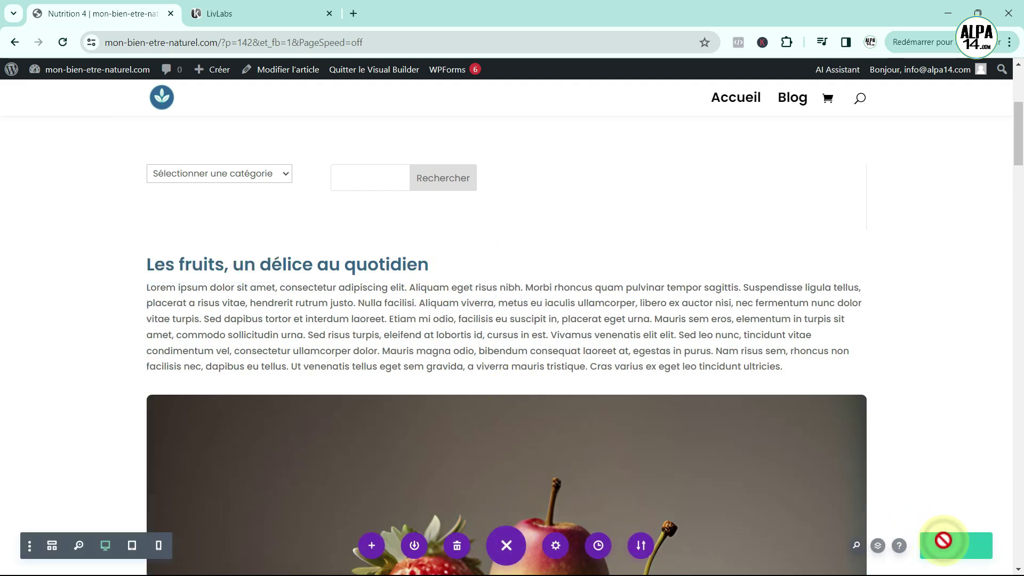
Go to the WordPress administration's plugin installation page and search for "easy table of contents"
click(9, 72)
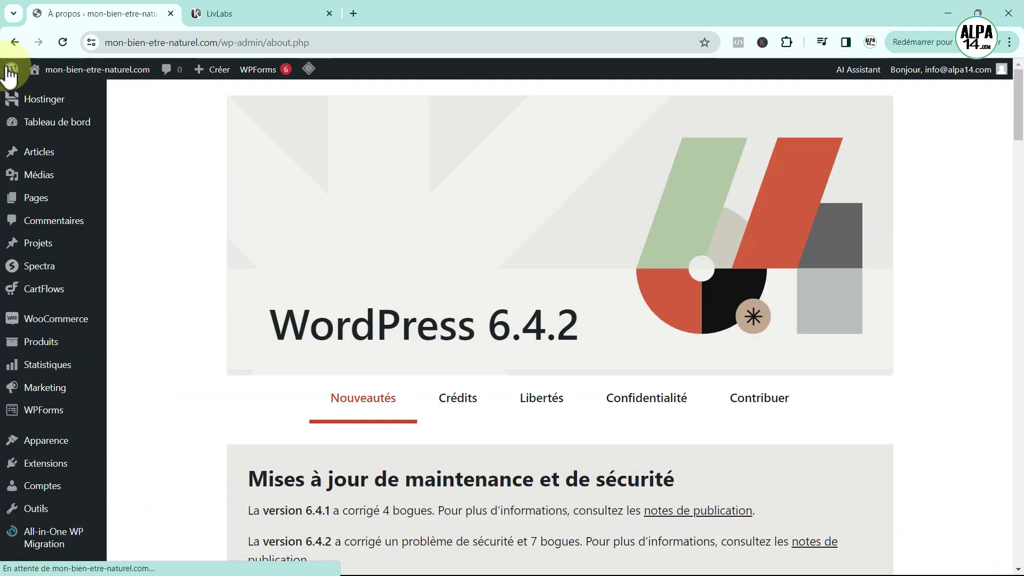
mouse_move(37, 128)
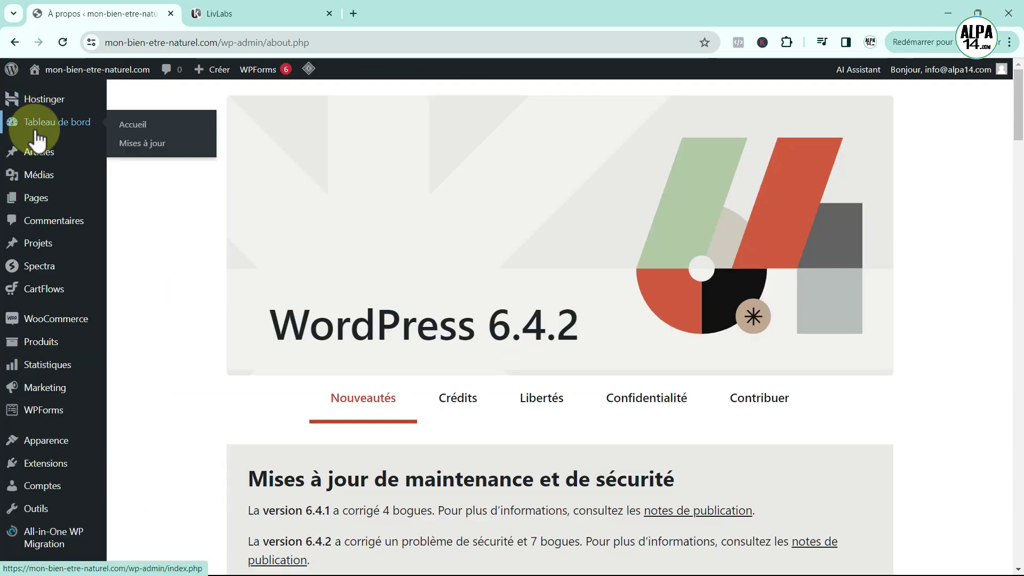
mouse_move(59, 464)
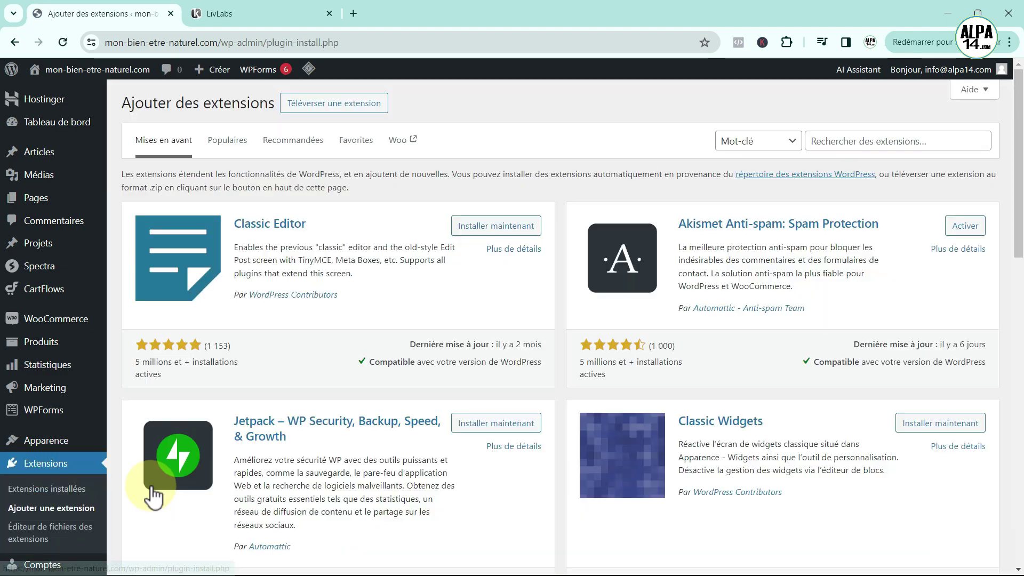
click(828, 142)
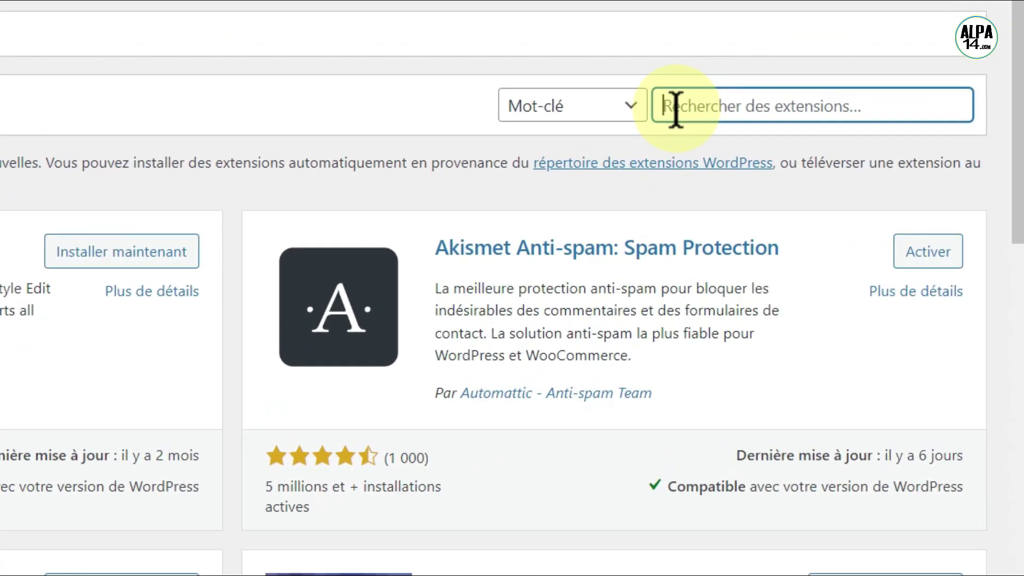
text(easy t)
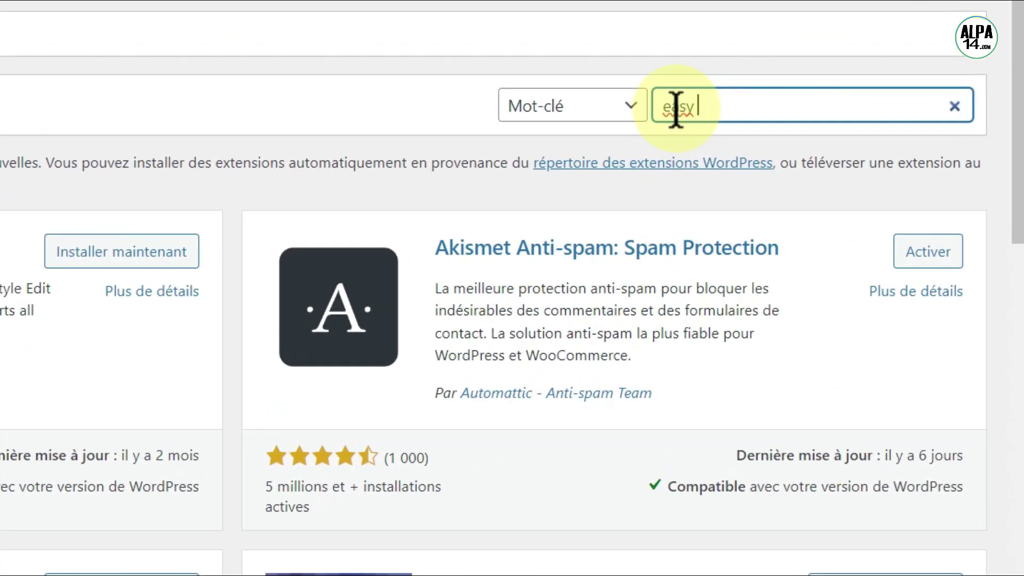
text(able of contents)
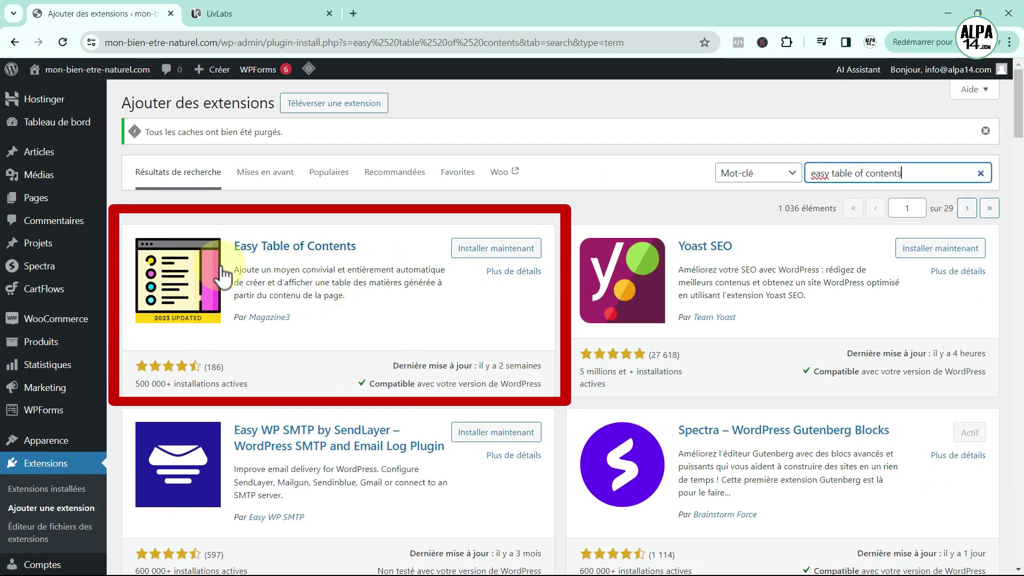
View the details of the Easy Table of Contents plugin and examine its listed features for Divi compatibility
click(205, 273)
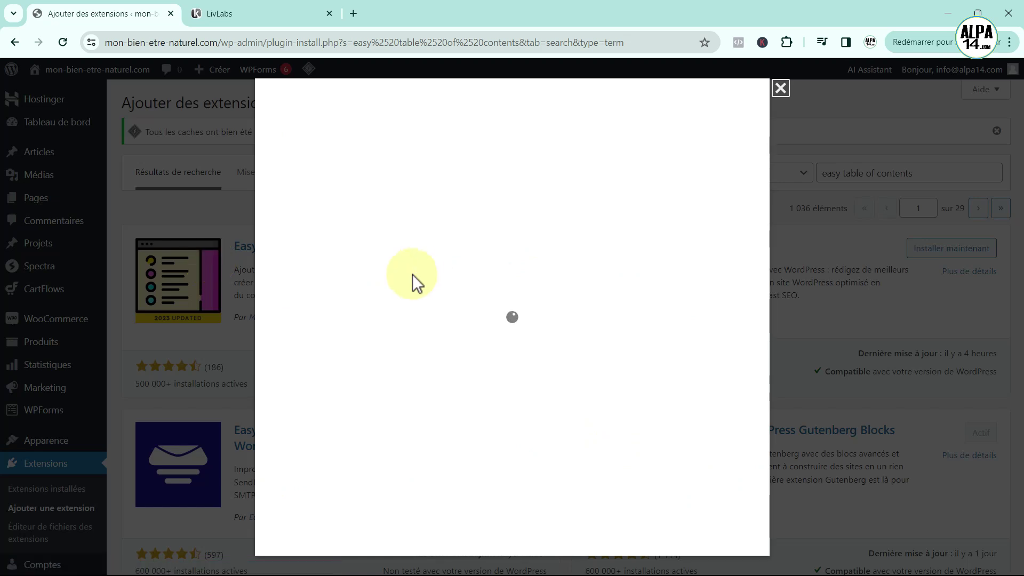
scroll(427, 273, down, 5)
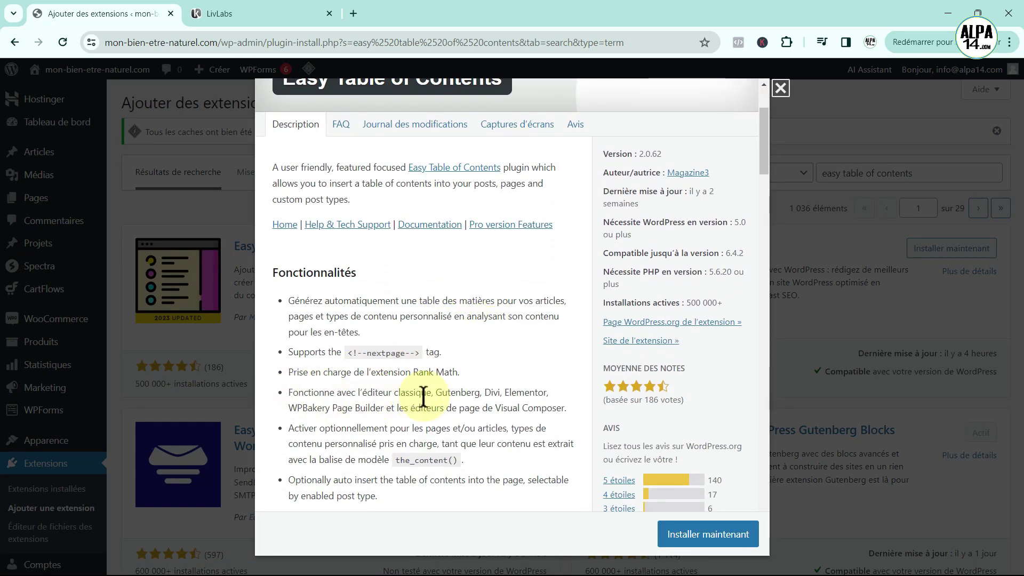
drag(484, 394, 501, 395)
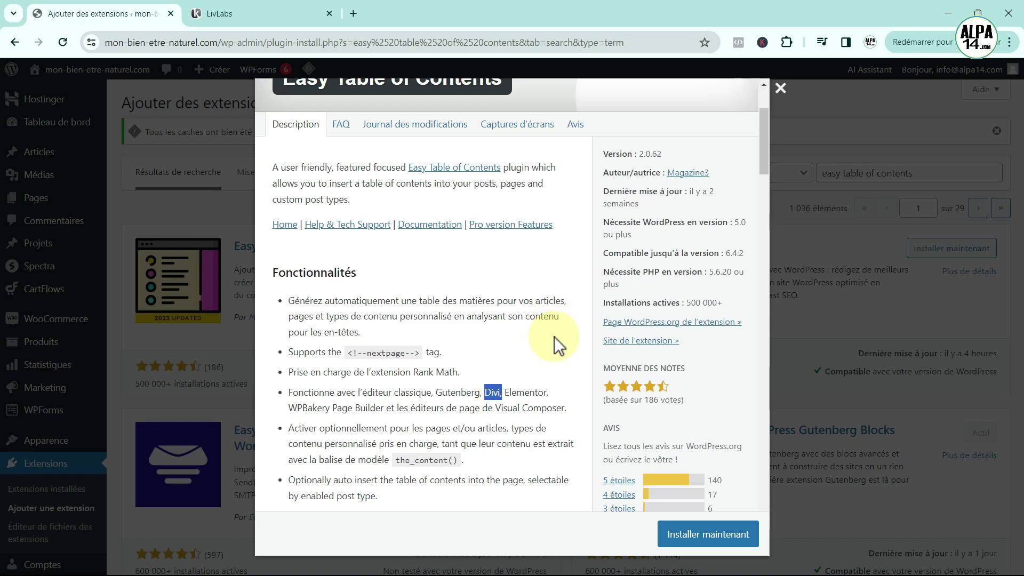
Install and activate the Easy Table of Contents plugin
scroll(554, 337, up, 3)
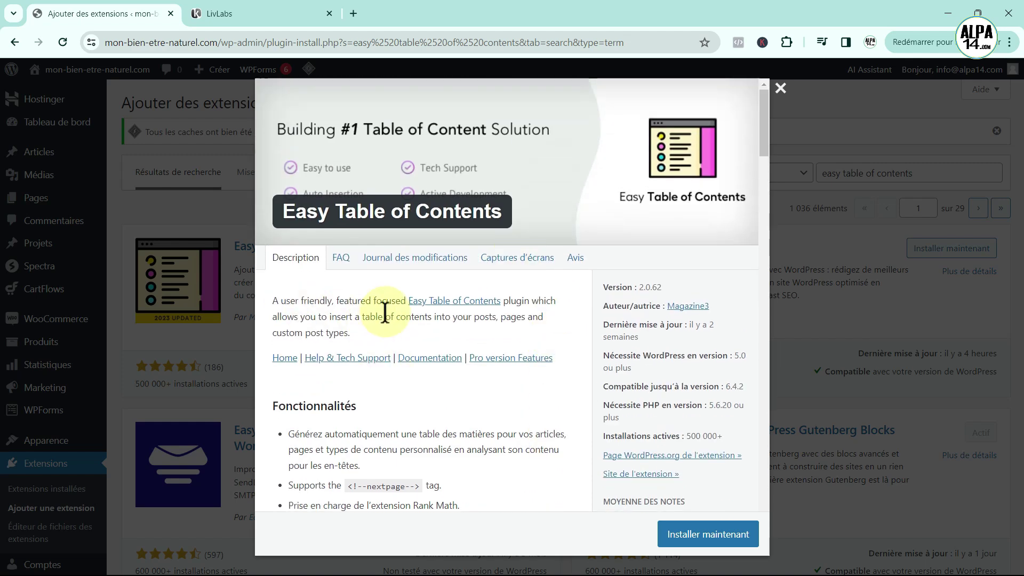
click(683, 535)
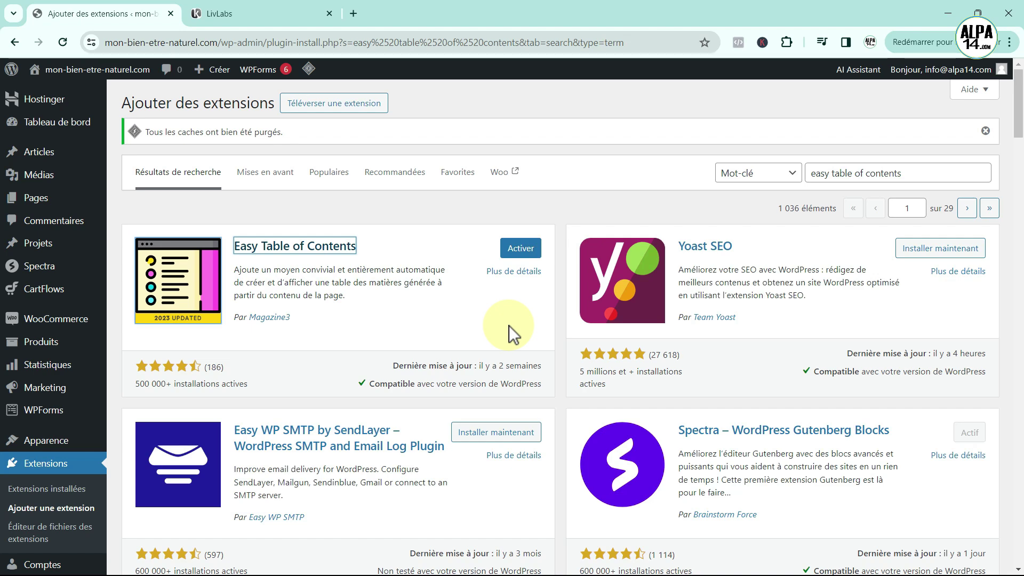
click(520, 250)
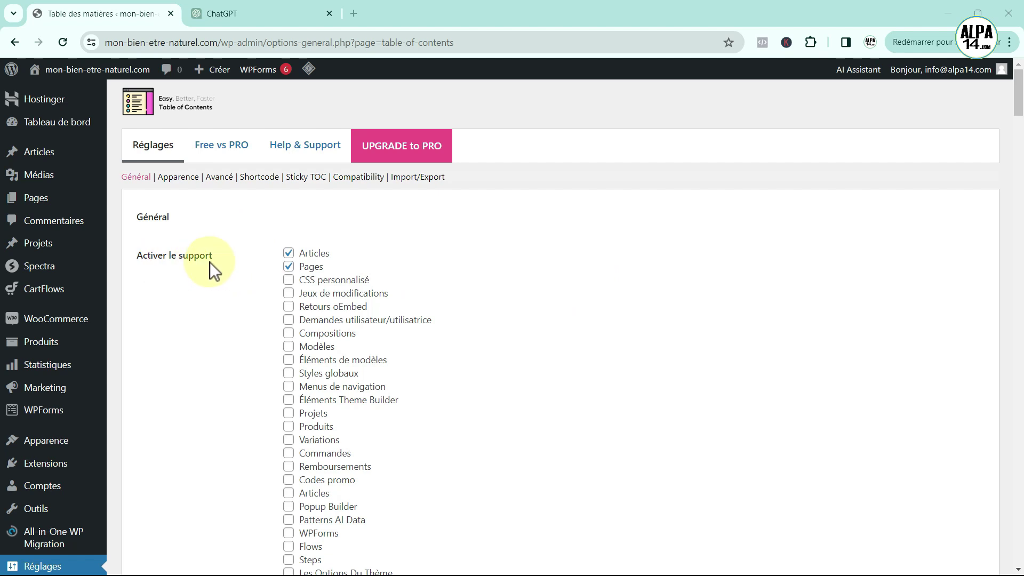
In the table of contents settings, disable Pages for both "Activer le support" and "Insertion auto", leaving only Articles enabled
click(288, 266)
scroll(504, 296, down, 2)
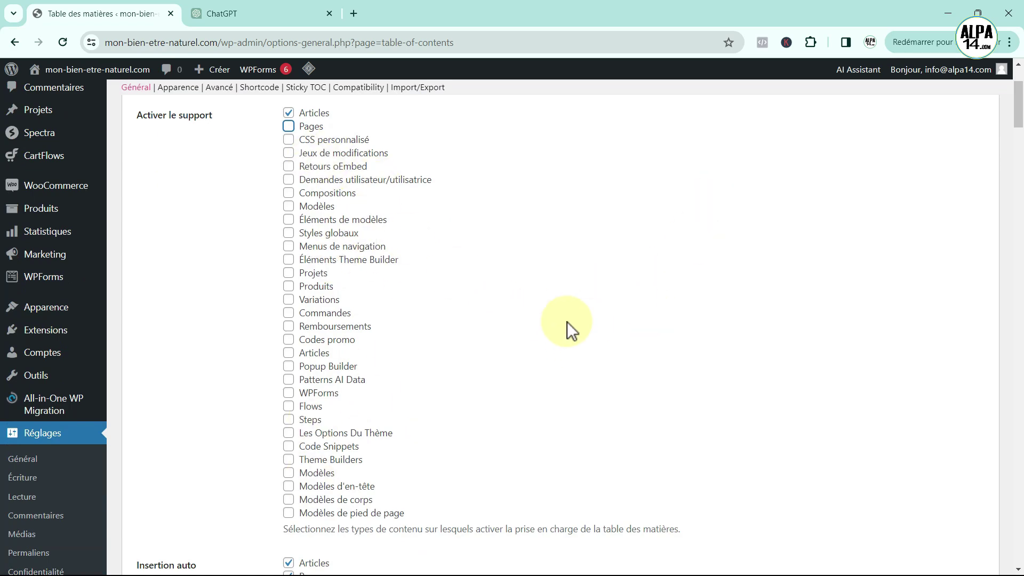
scroll(567, 325, down, 3)
scroll(577, 242, down, 2)
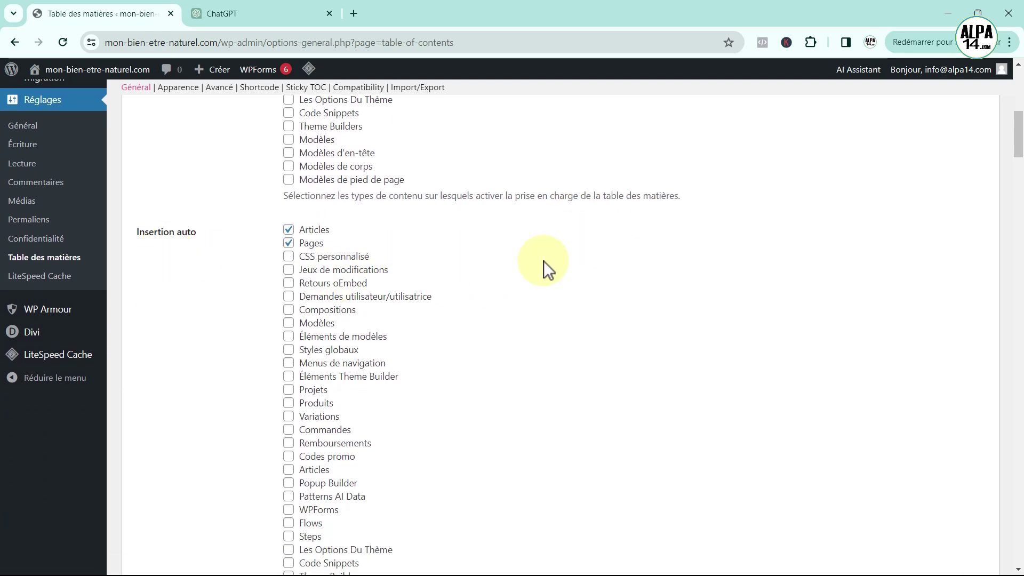
click(289, 243)
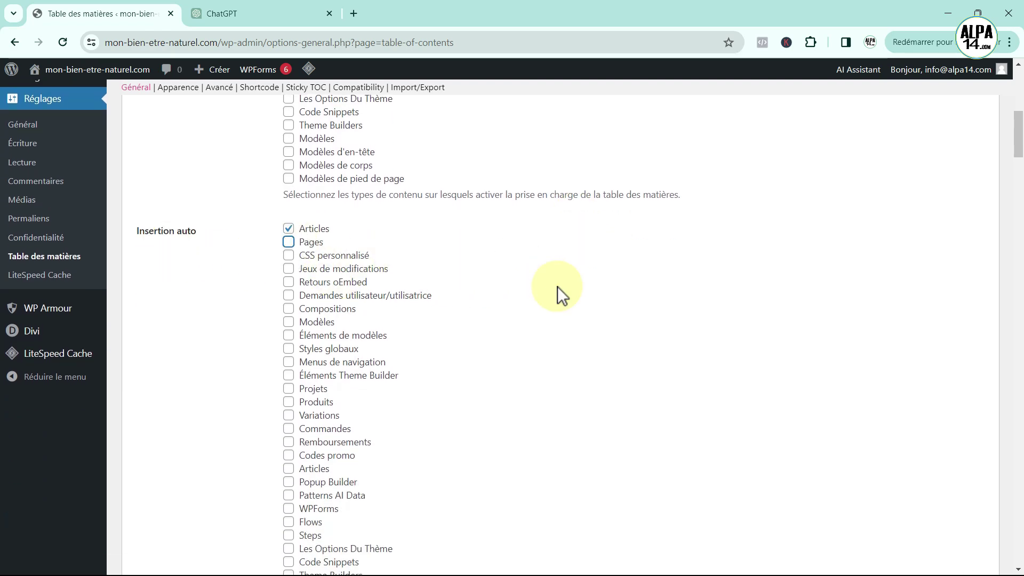
Set the table of contents to display when 4 or more headings are present
scroll(558, 286, down, 3)
scroll(558, 286, down, 2)
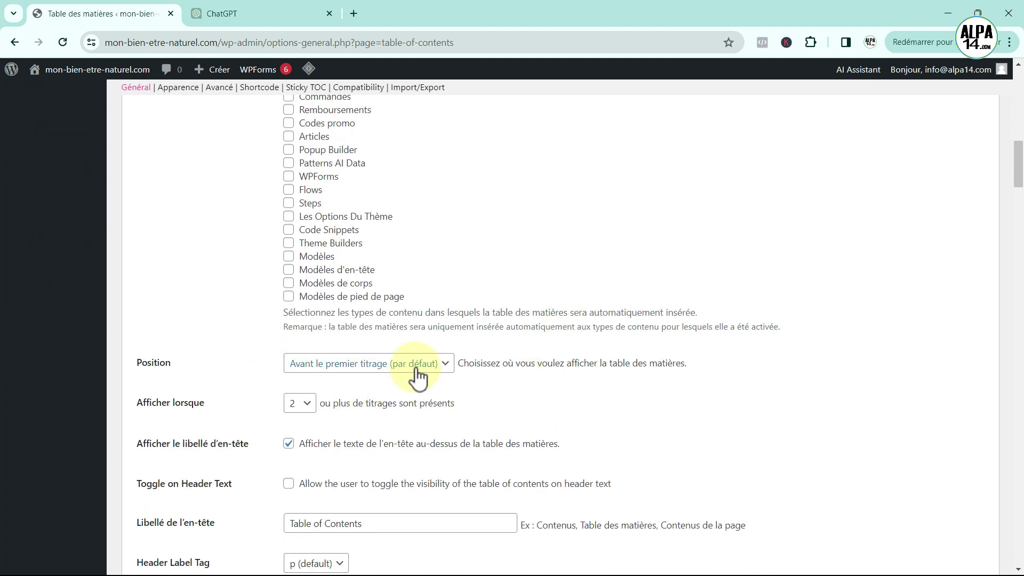
scroll(546, 377, down, 1)
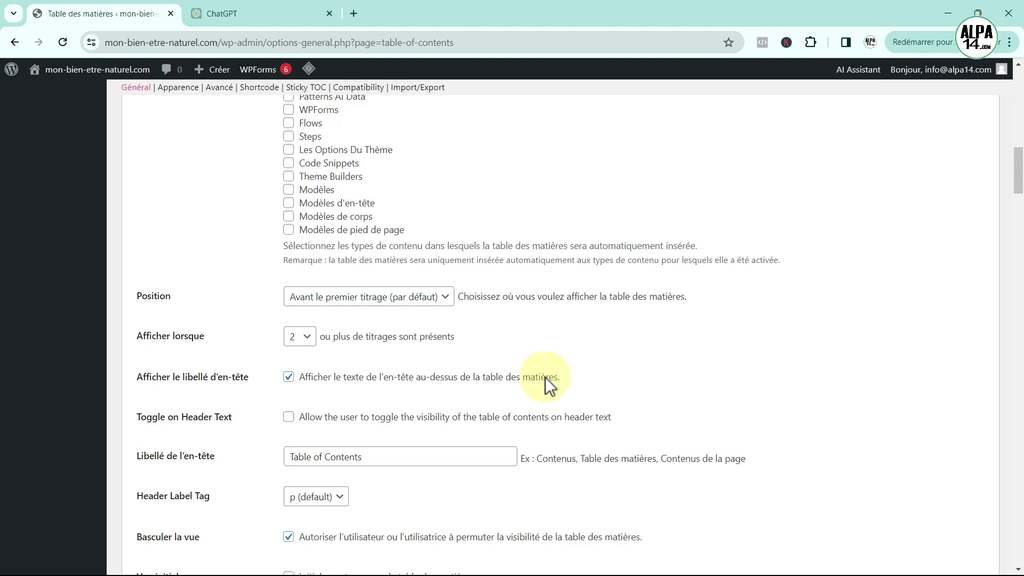
click(308, 337)
click(299, 391)
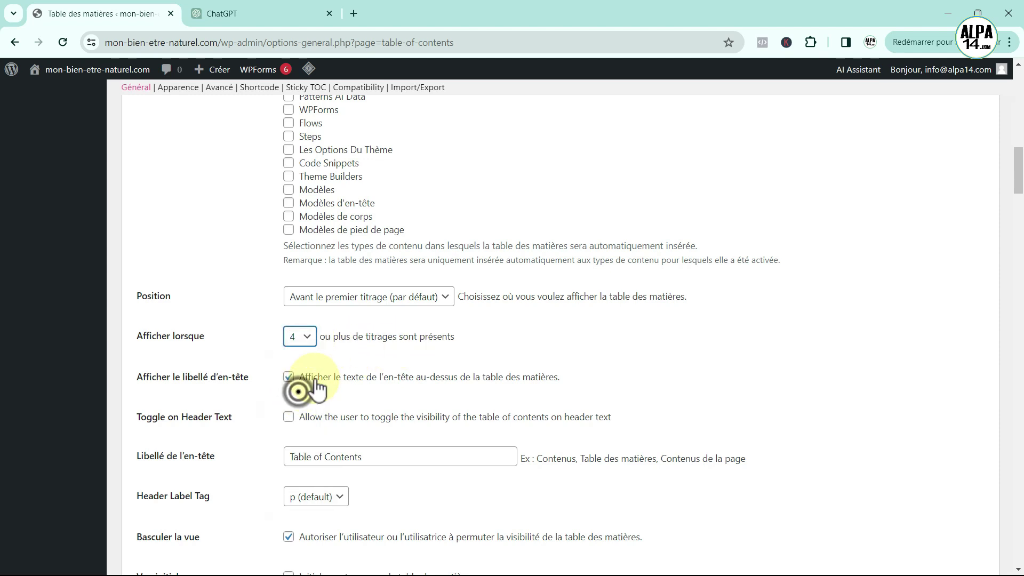
Change the table's header label to "Sommaire" and enable initially hiding the table of contents
scroll(566, 338, down, 2)
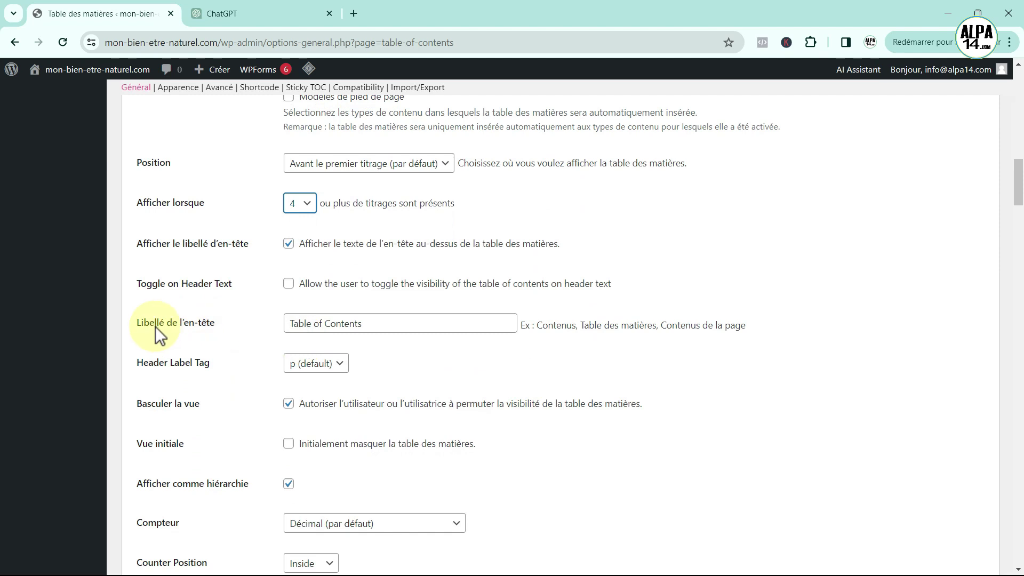
click(374, 326)
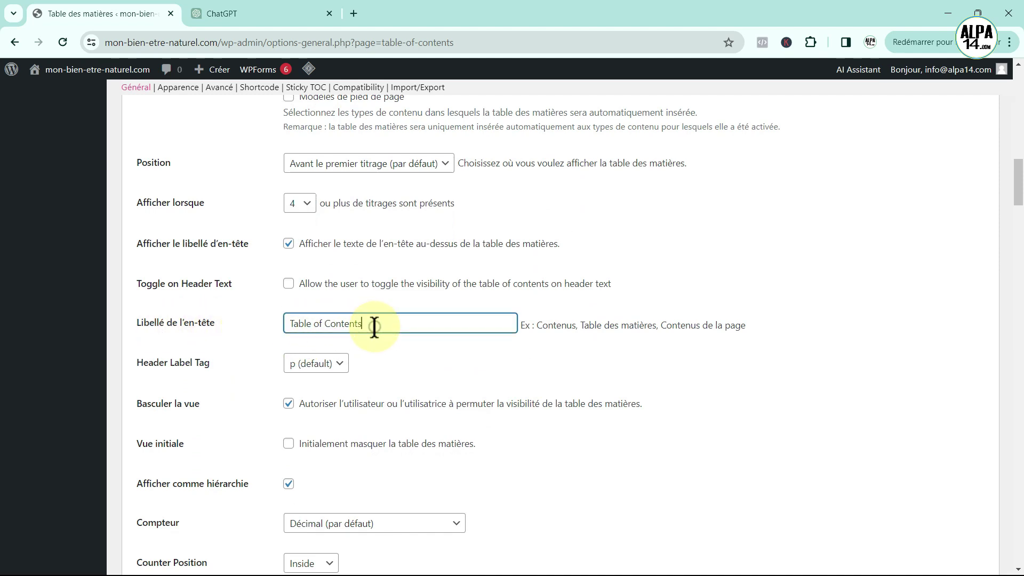
key(BackSpace)
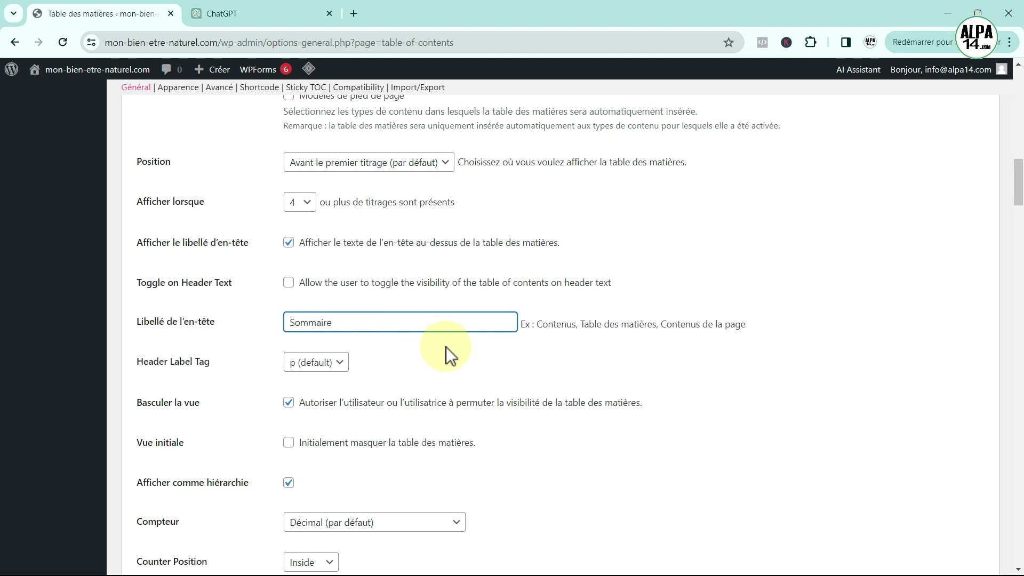
scroll(446, 348, down, 1)
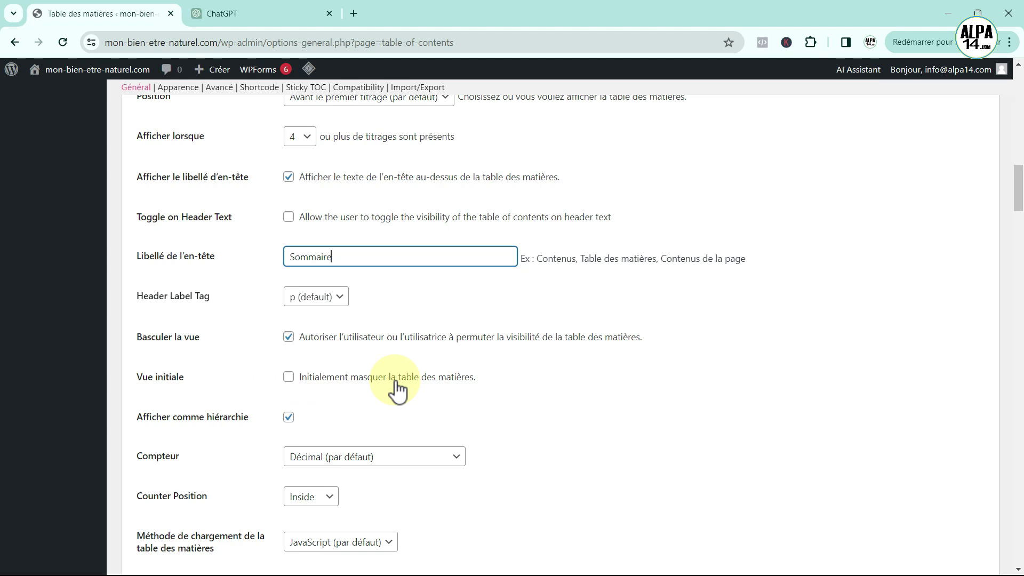
click(288, 377)
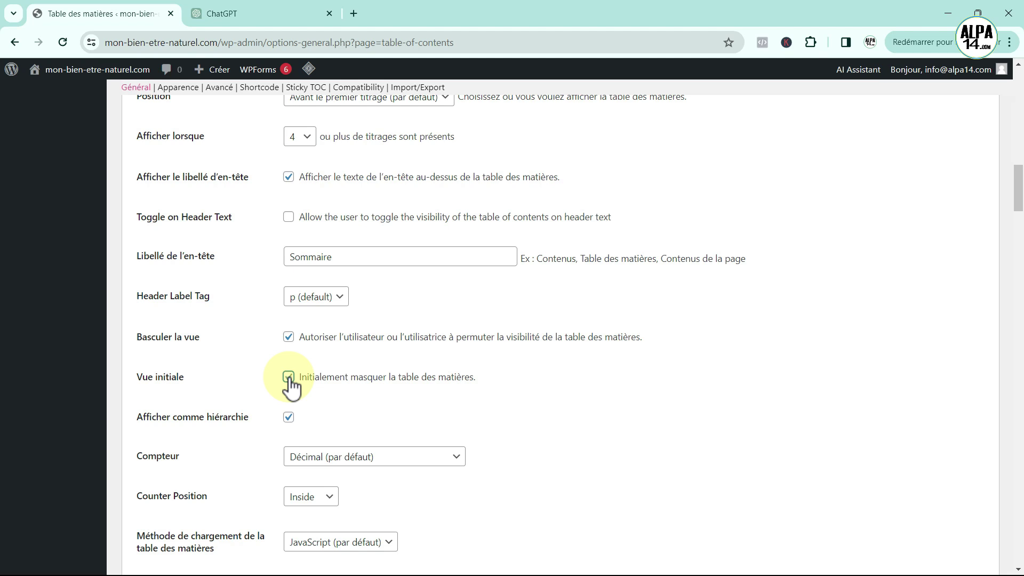
Set the table of contents theme to "Bleu clair" in the appearance options
scroll(342, 415, down, 1)
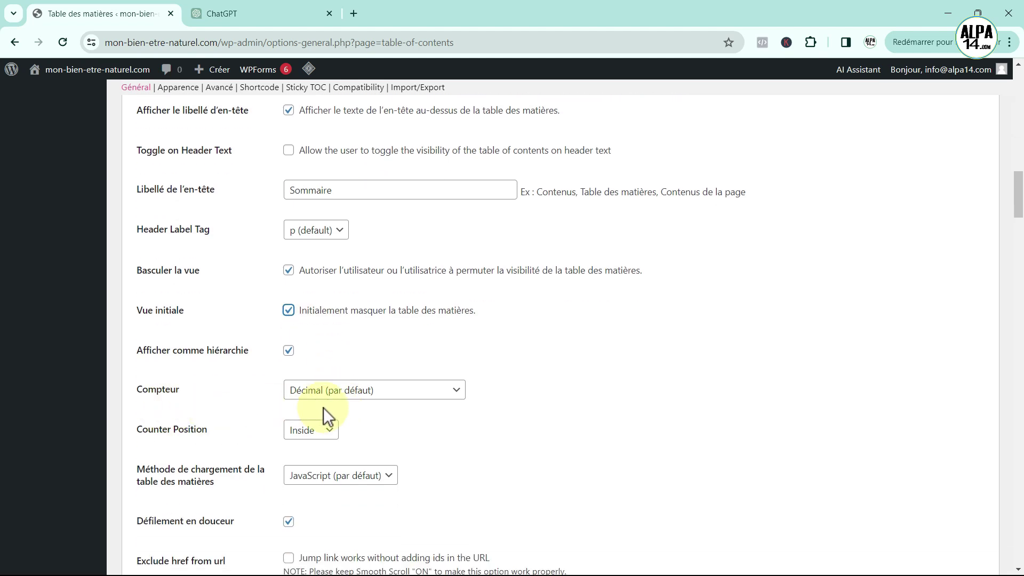
scroll(190, 401, down, 1)
scroll(456, 373, down, 1)
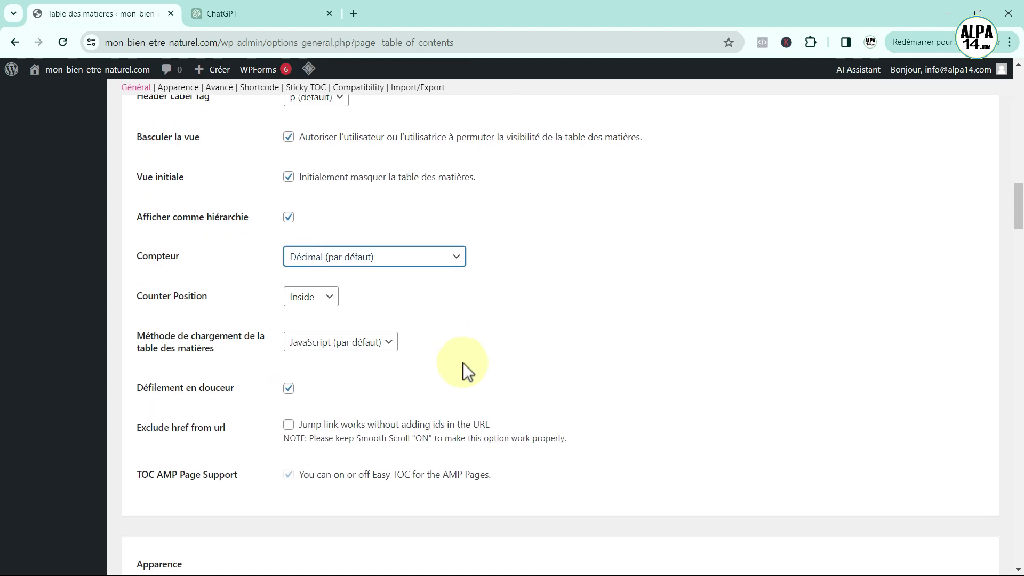
scroll(404, 341, down, 2)
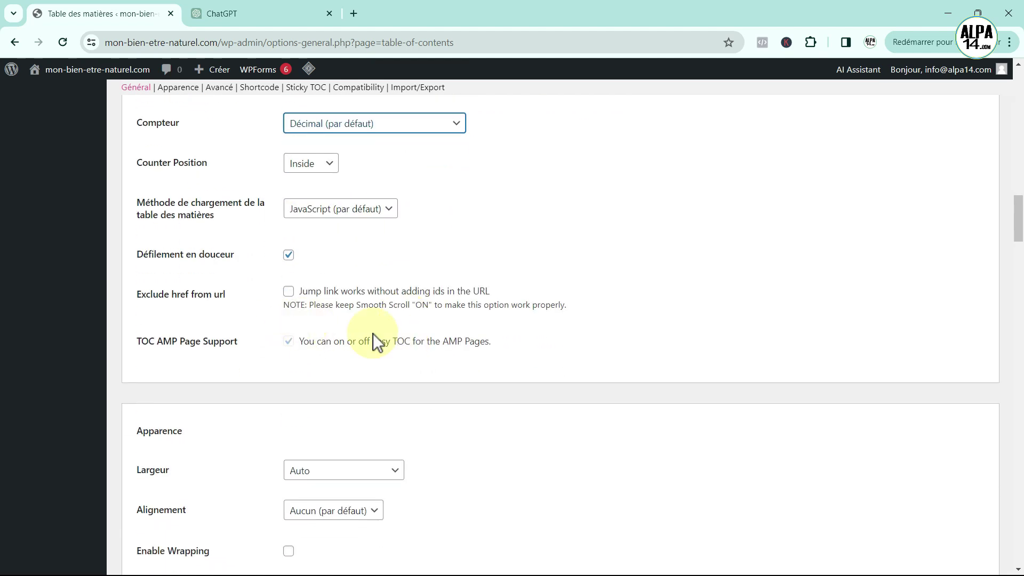
scroll(379, 346, down, 1)
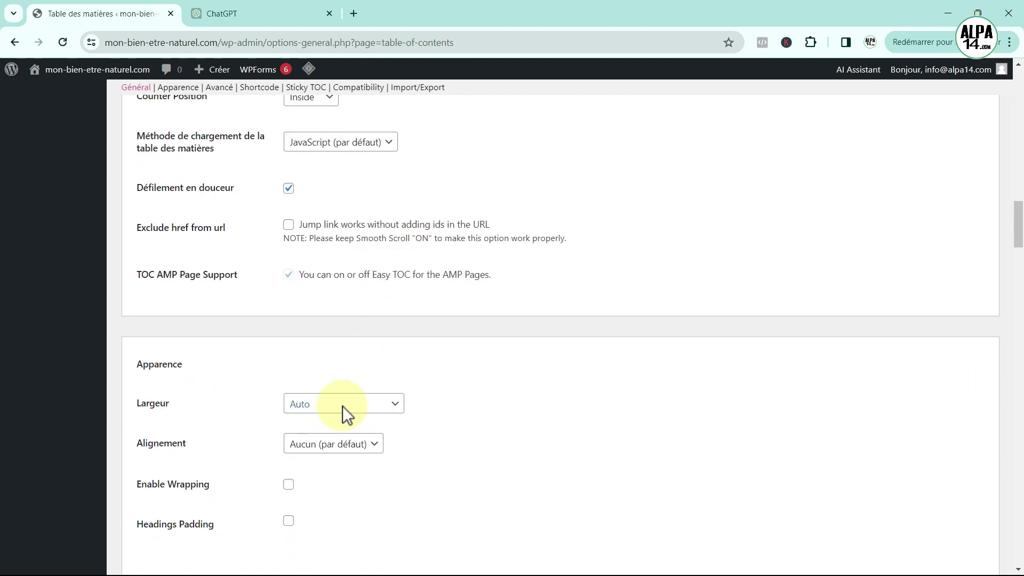
scroll(457, 417, down, 1)
scroll(415, 360, down, 7)
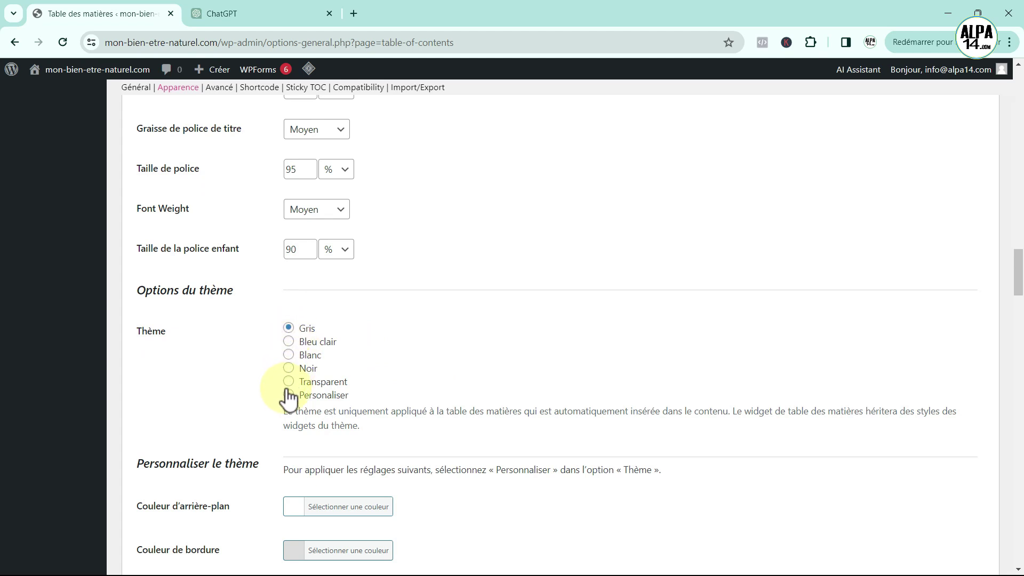
click(289, 342)
Limit the headings included in the table of contents to h2, h3 and h4, excluding h1, h5 and h6
scroll(434, 355, down, 4)
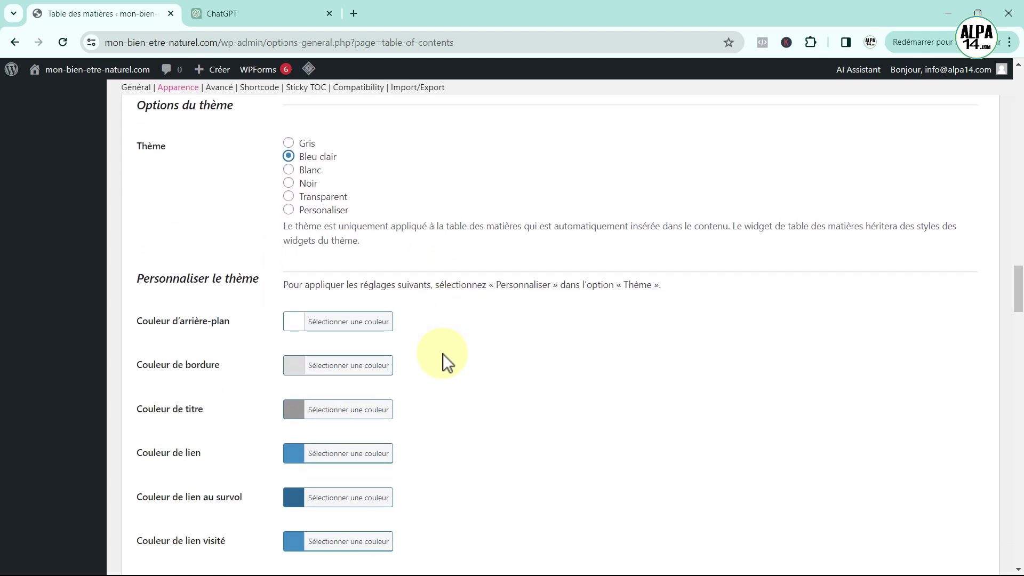
scroll(513, 337, down, 7)
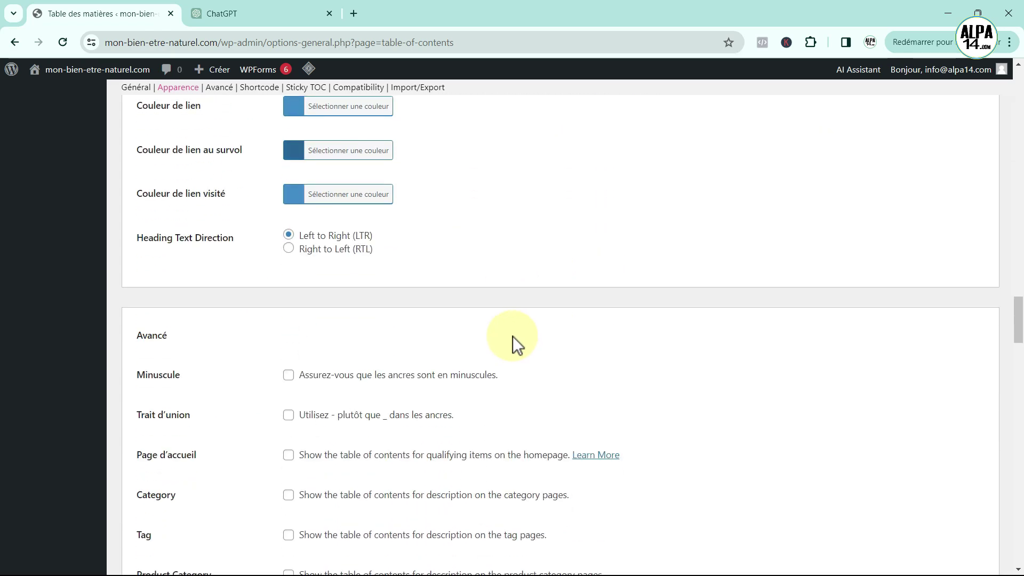
scroll(514, 335, down, 2)
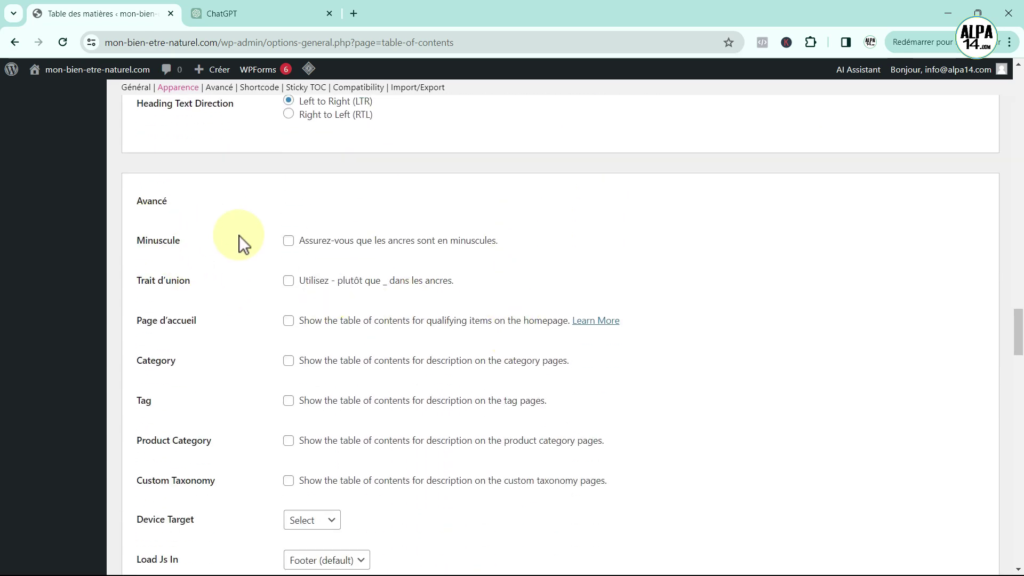
scroll(327, 328, down, 6)
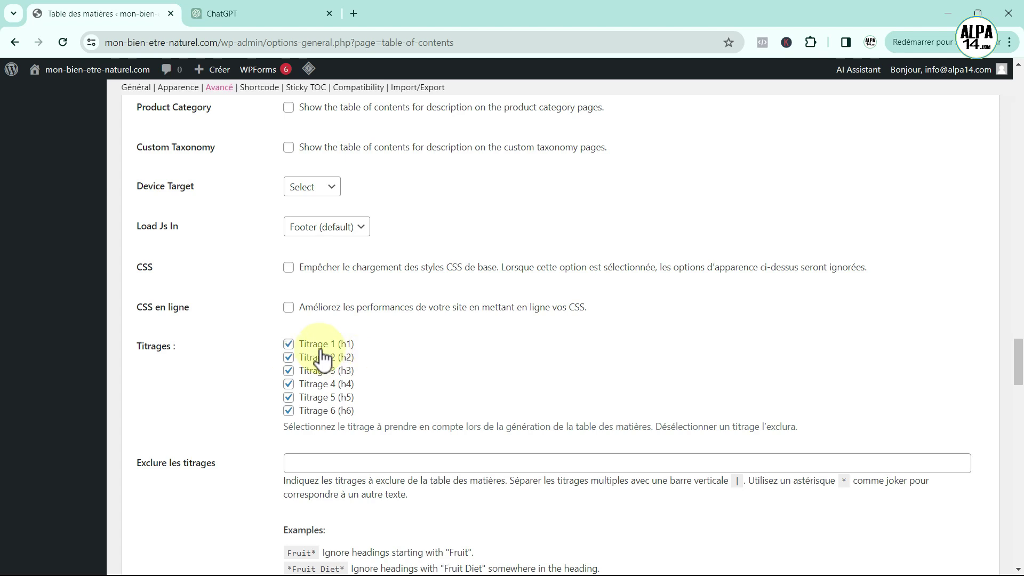
click(288, 344)
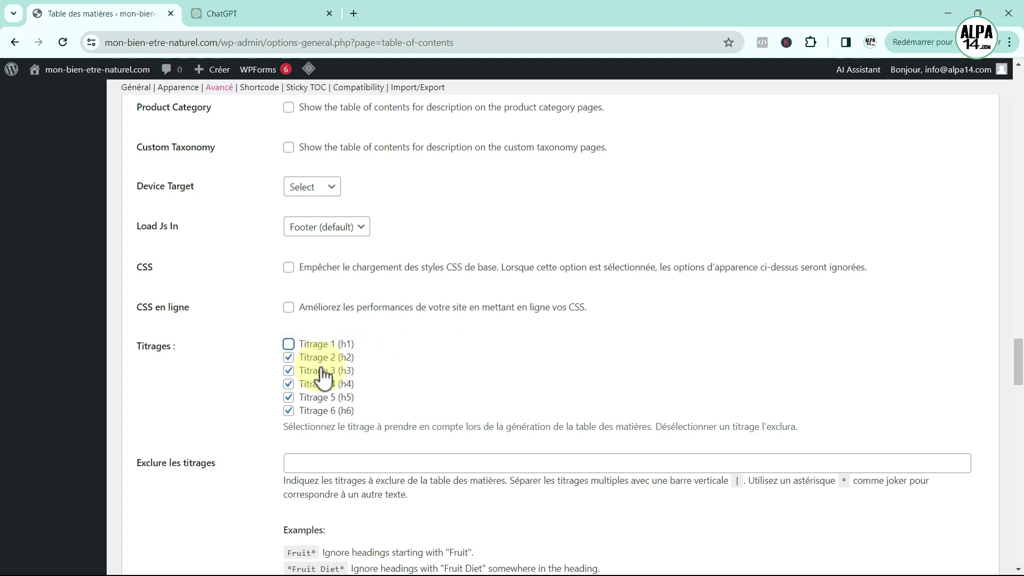
click(288, 384)
click(289, 397)
click(289, 410)
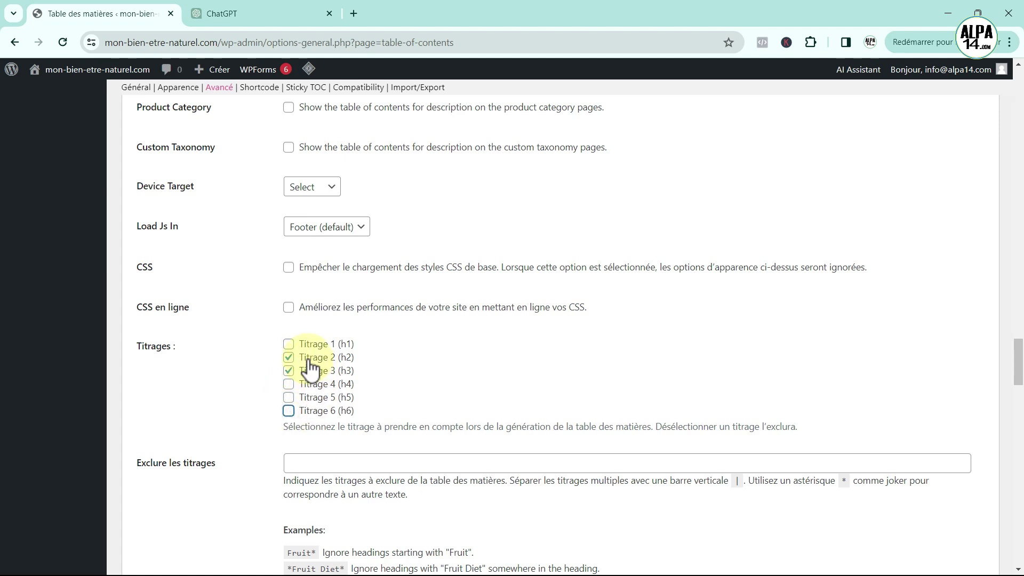
click(289, 384)
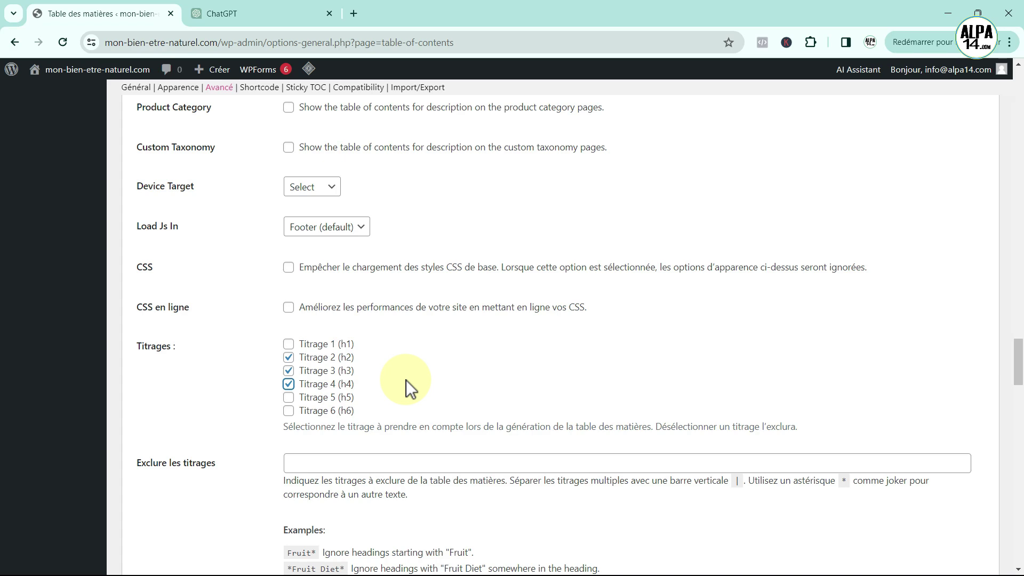
Review the remaining advanced options down to the import/export settings and save the plugin settings
scroll(405, 380, down, 2)
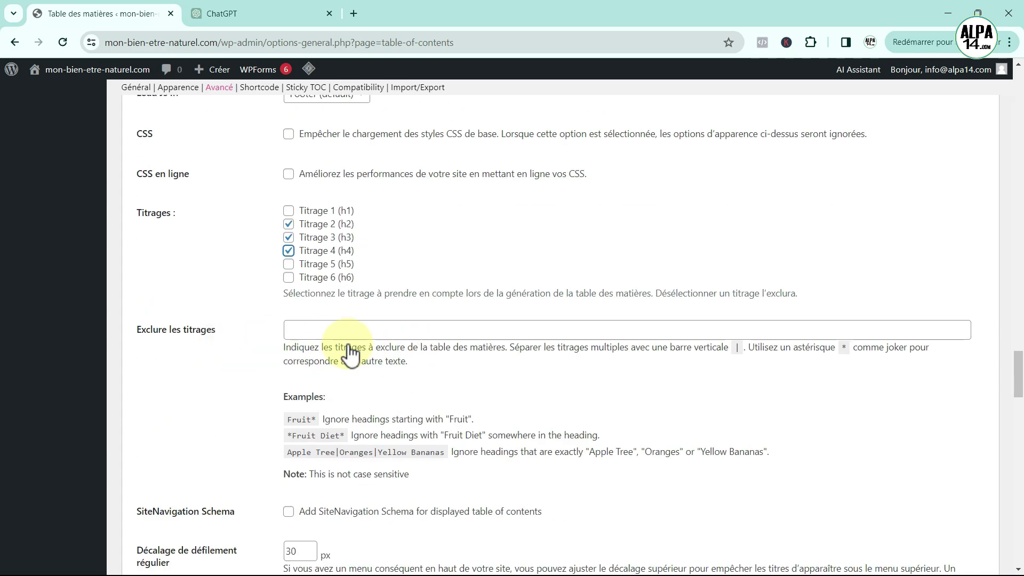
scroll(368, 336, down, 1)
scroll(401, 383, down, 2)
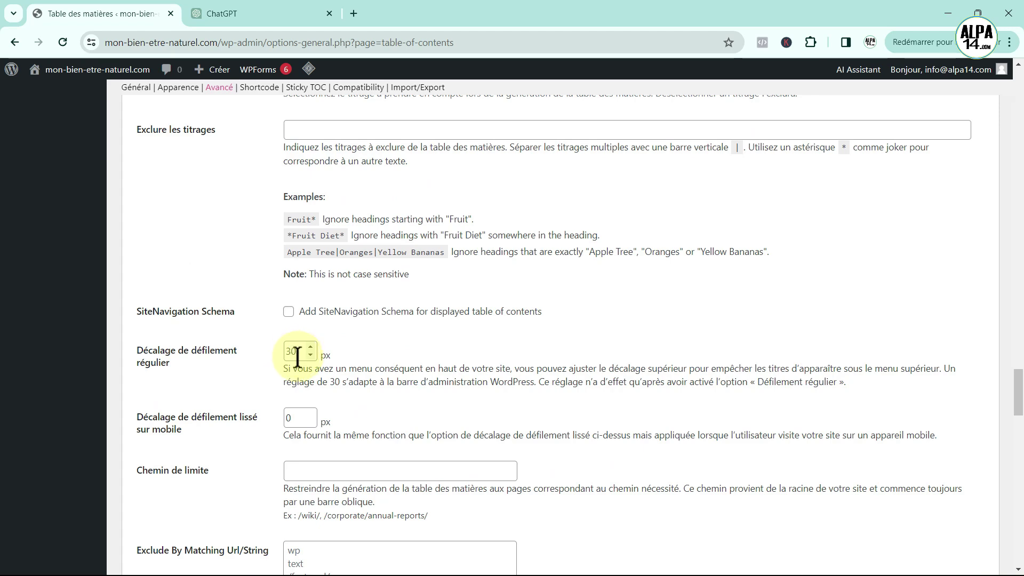
scroll(297, 356, down, 1)
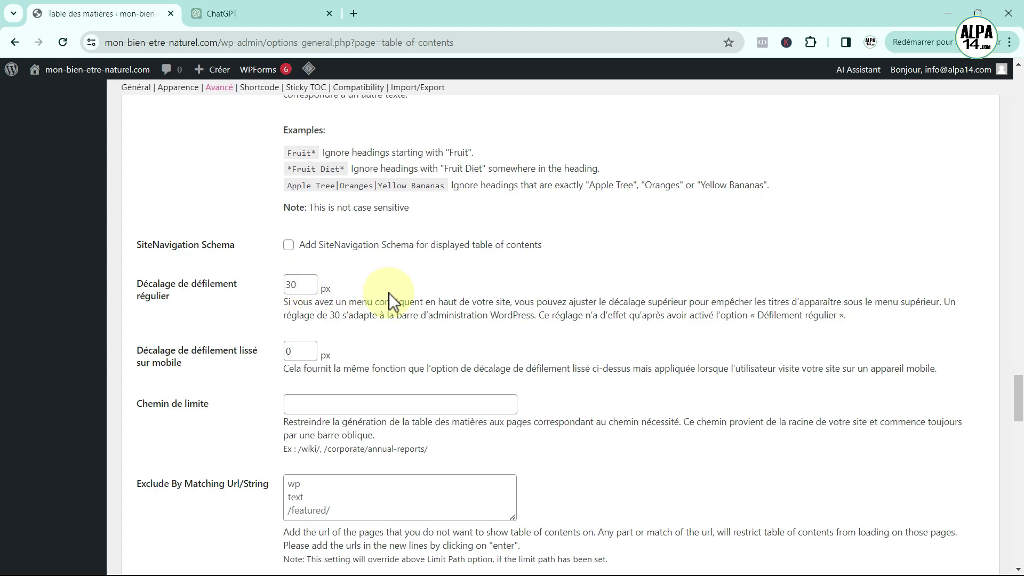
scroll(389, 293, down, 15)
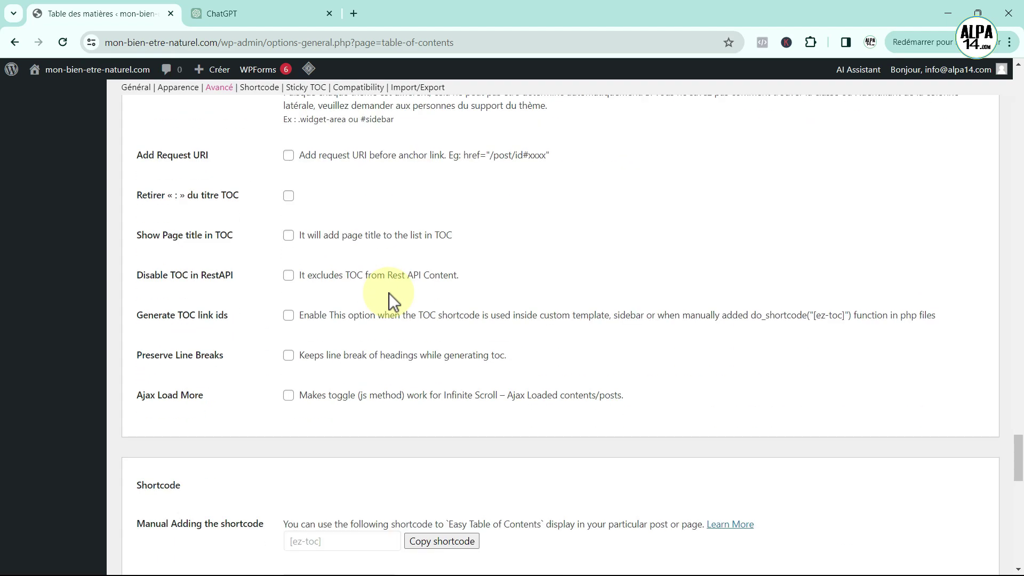
scroll(388, 292, down, 12)
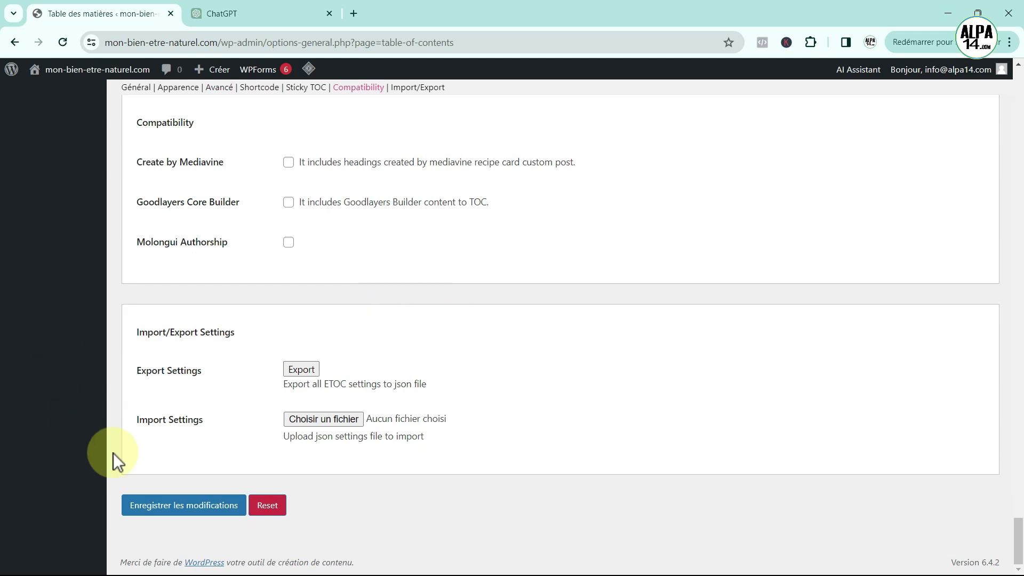
click(181, 507)
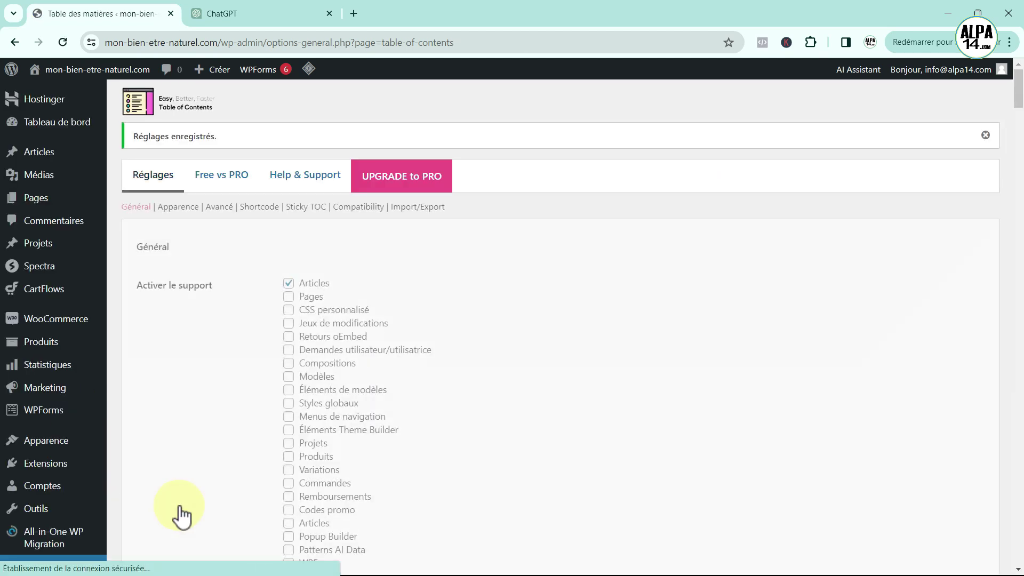
View the Nutrition 4 article on the live site and expand its Sommaire box
click(18, 199)
mouse_move(37, 158)
click(126, 156)
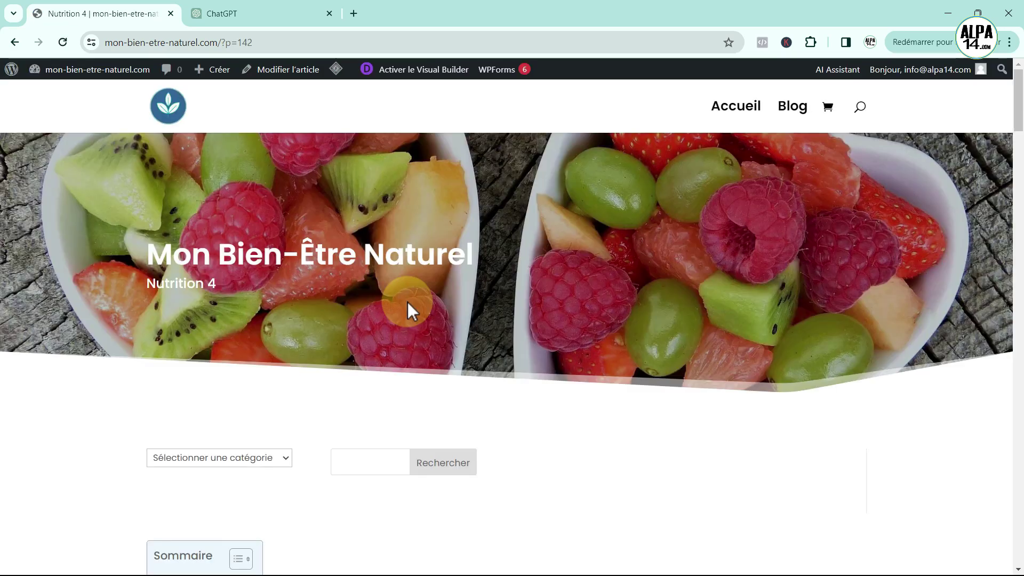
scroll(514, 353, down, 4)
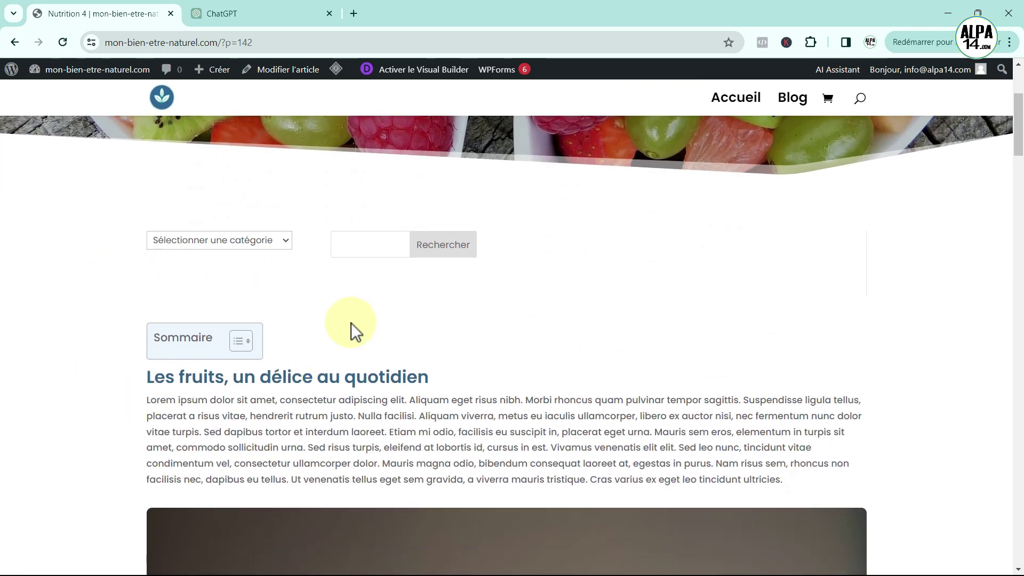
click(243, 344)
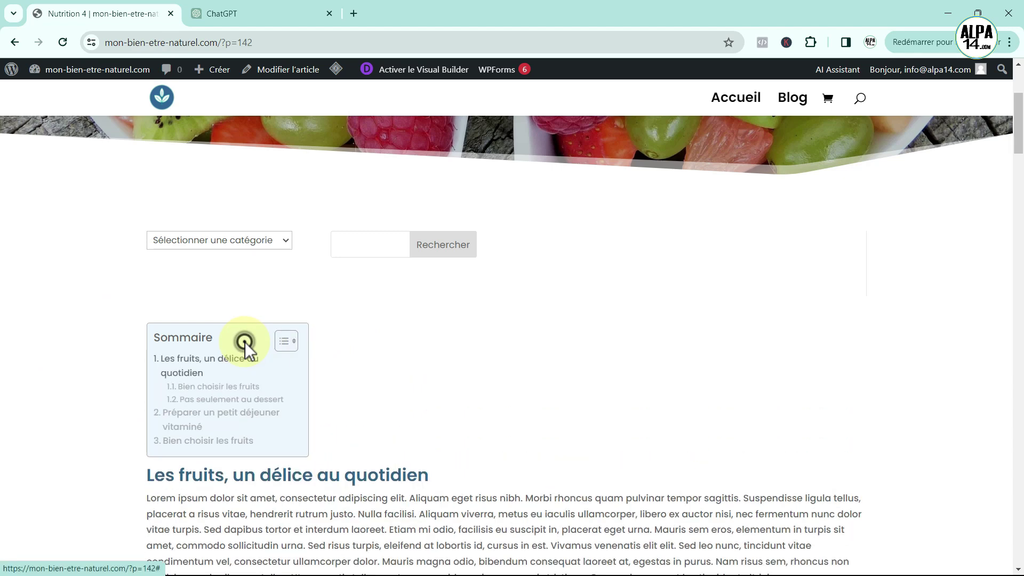
Test the "Préparer un petit déjeuner vitaminé" link in the article's Sommaire and return to the summary box
scroll(405, 355, down, 2)
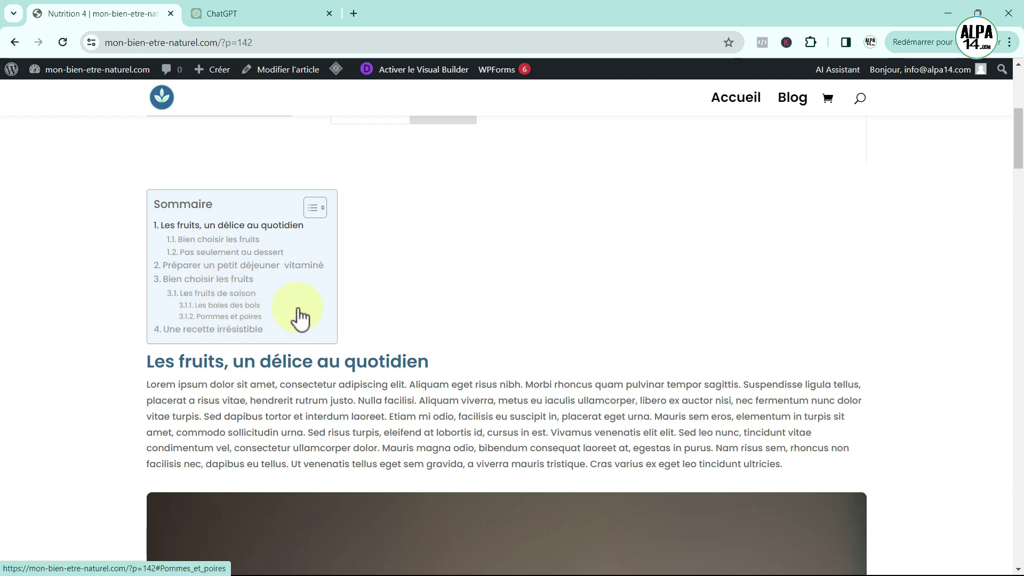
scroll(417, 298, down, 5)
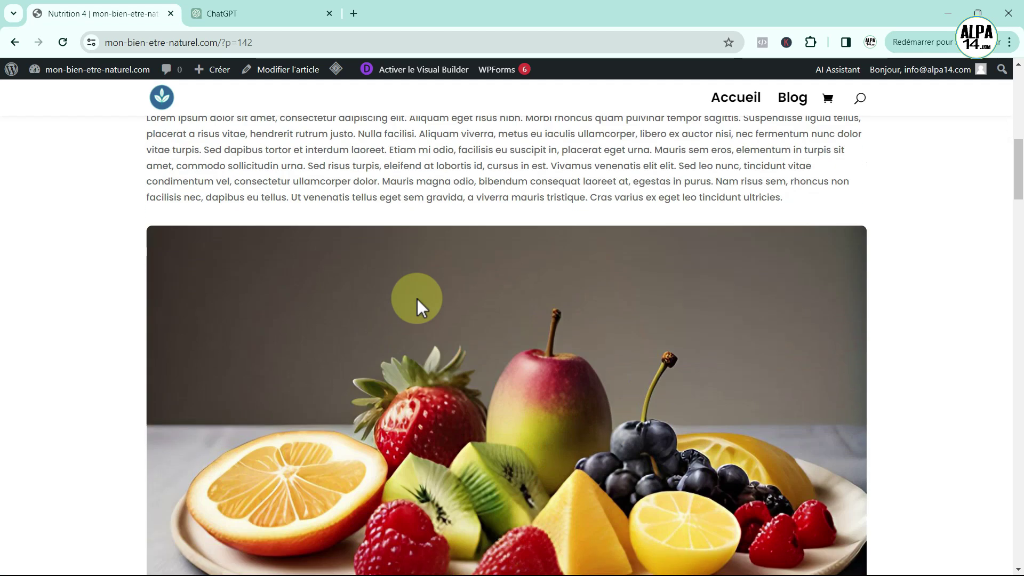
scroll(417, 298, up, 5)
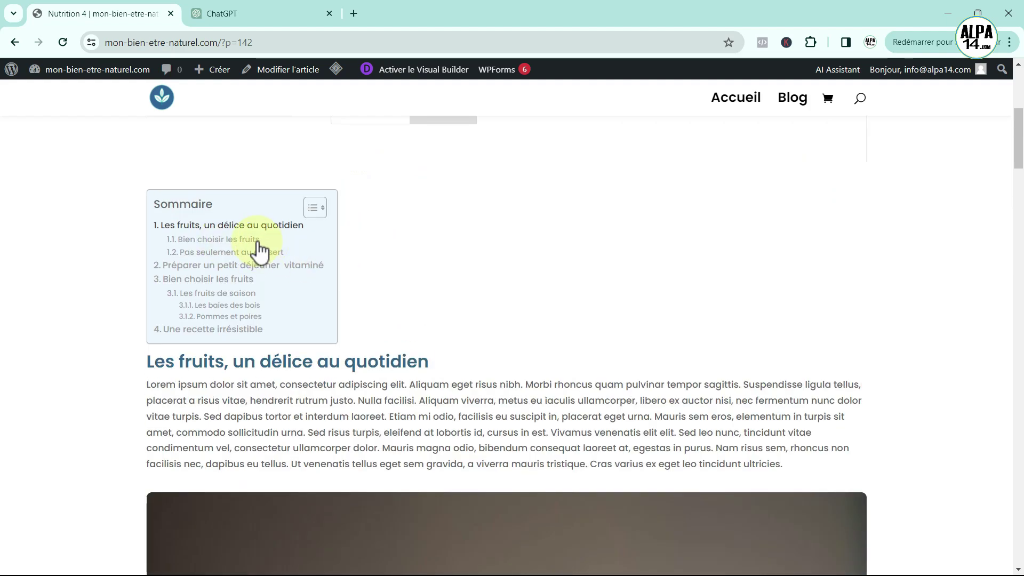
click(210, 266)
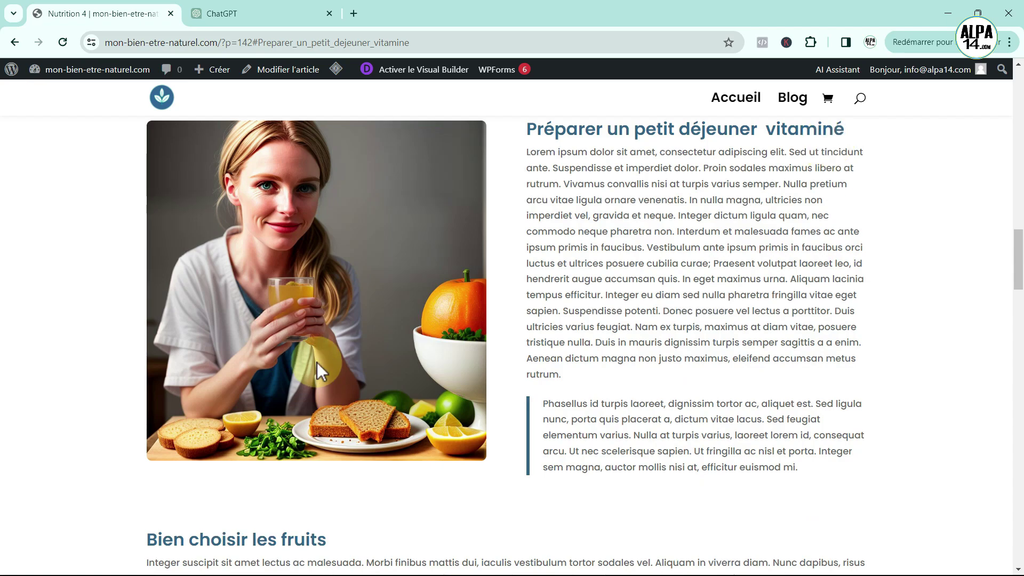
scroll(315, 363, up, 20)
scroll(315, 363, up, 5)
scroll(315, 361, down, 5)
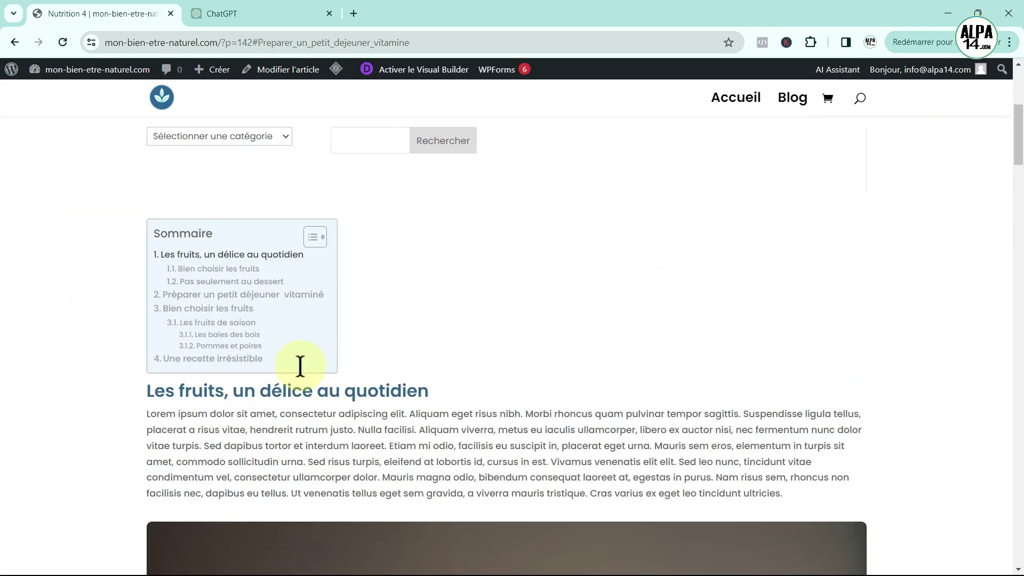
Test the "Les fruits de saison" sub-heading link in the Sommaire and return to the summary box
click(198, 323)
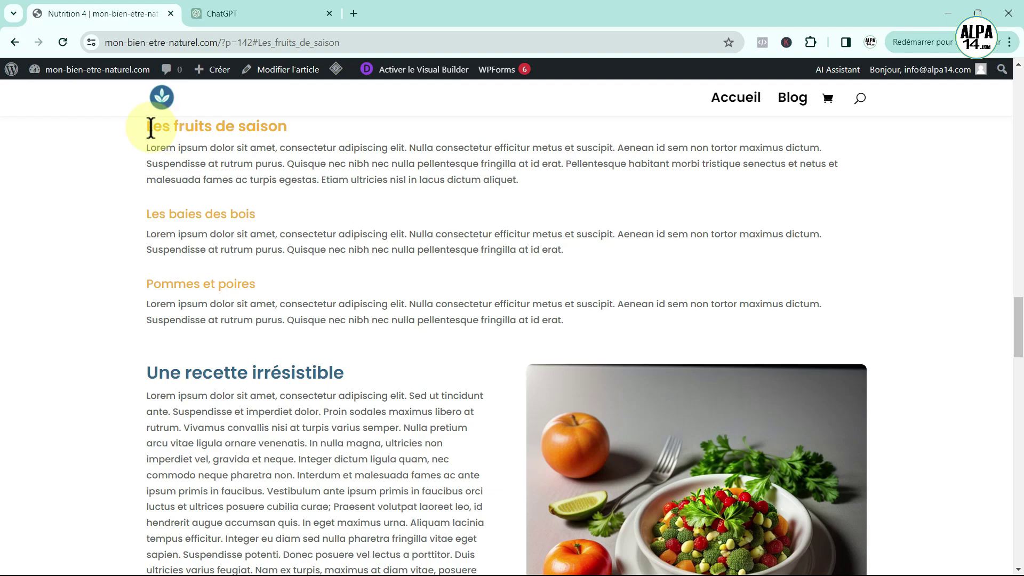
scroll(380, 226, up, 10)
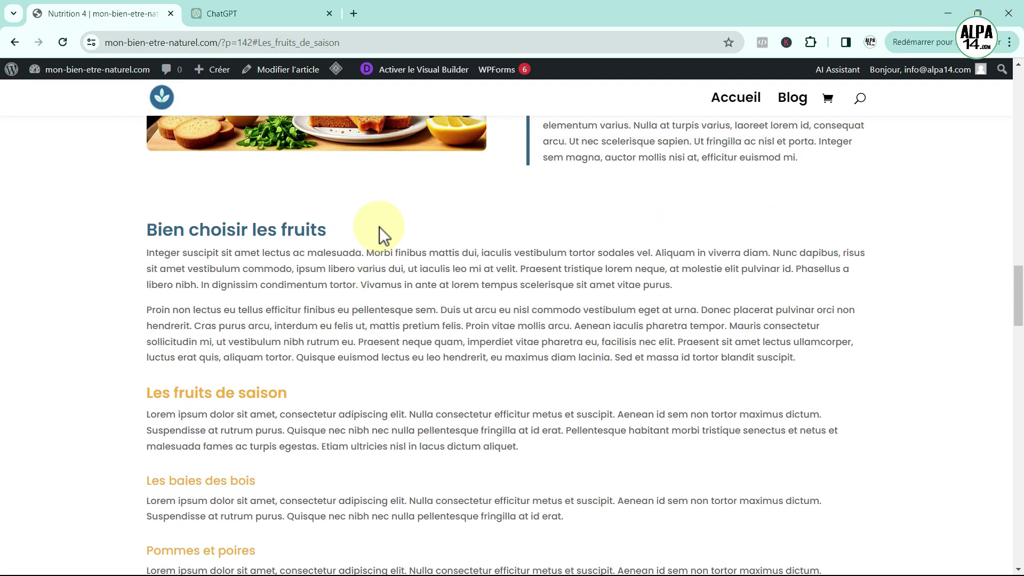
scroll(380, 226, up, 10)
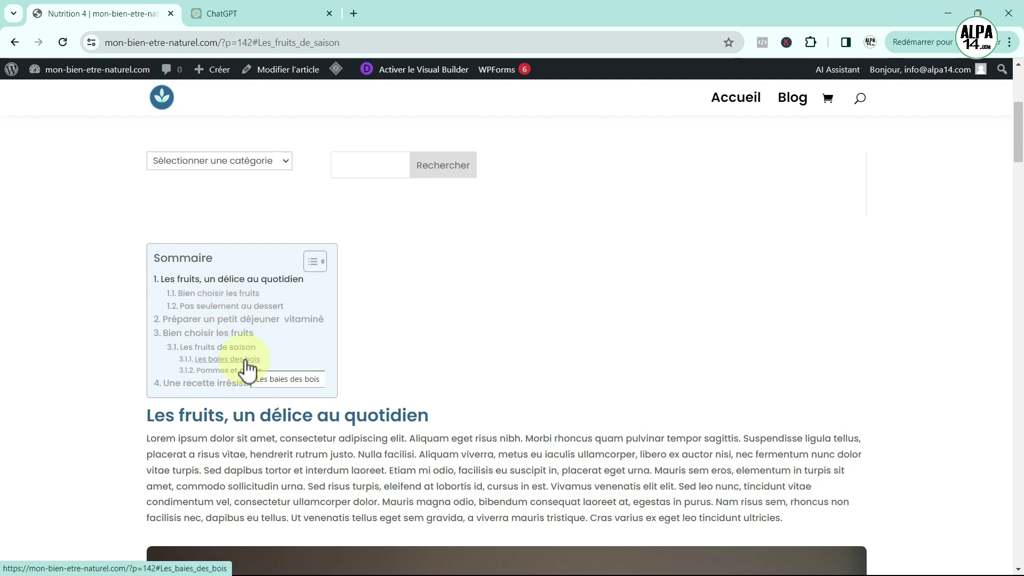
Return to the WordPress administration and open the Easy Table of Contents settings from the installed plugins
click(11, 70)
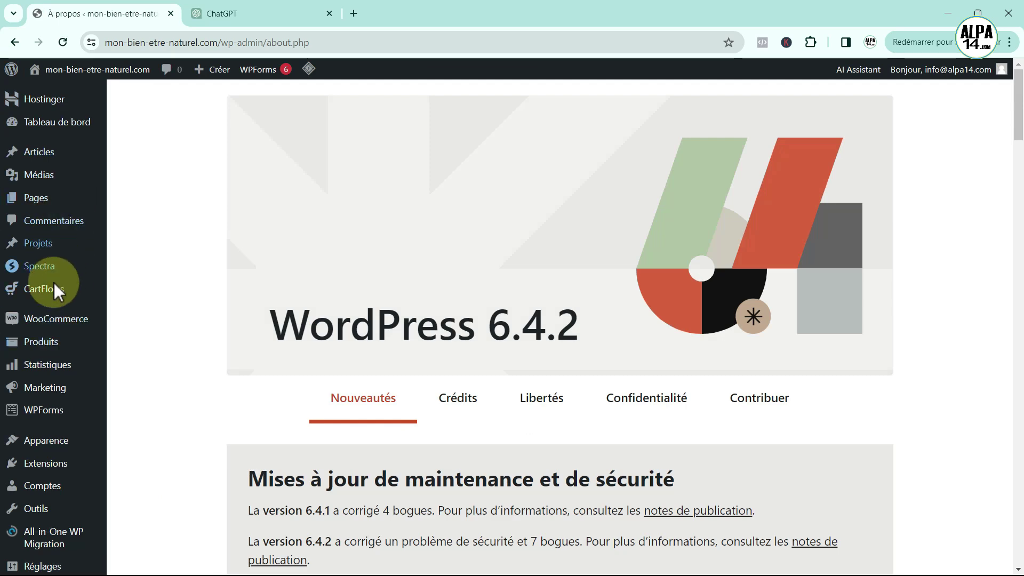
mouse_move(49, 465)
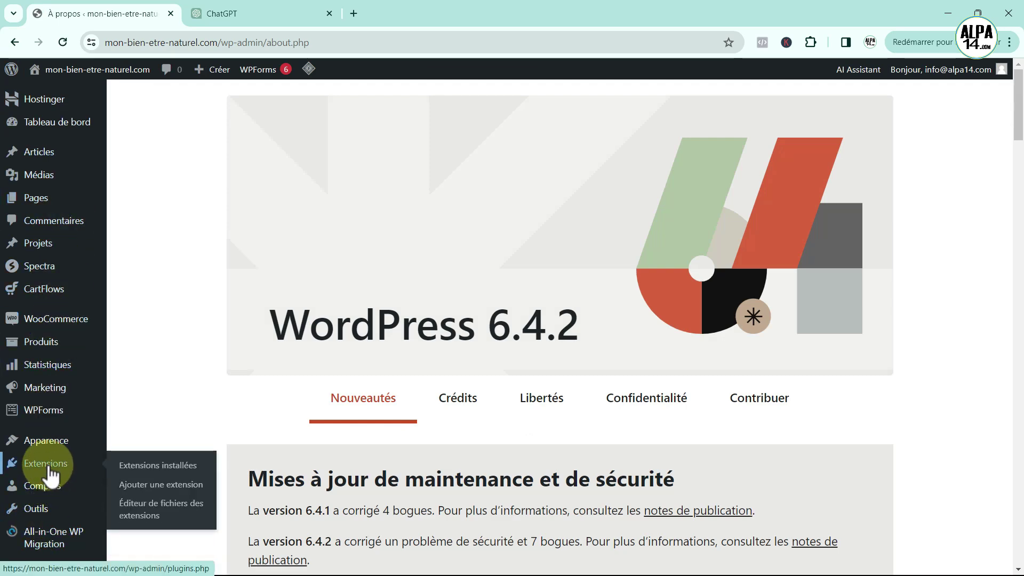
click(160, 465)
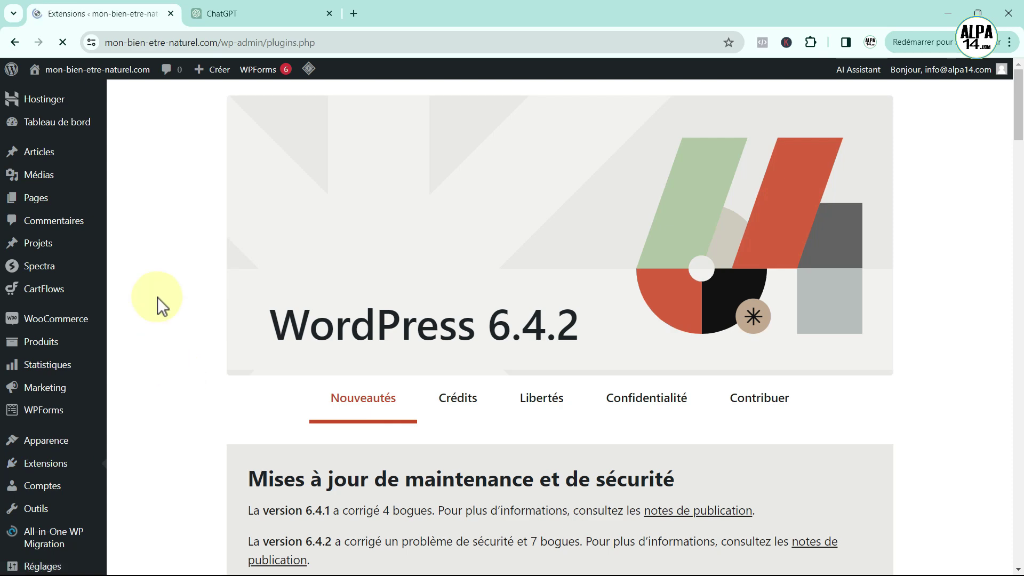
scroll(157, 297, down, 1)
scroll(181, 232, down, 5)
scroll(213, 357, down, 1)
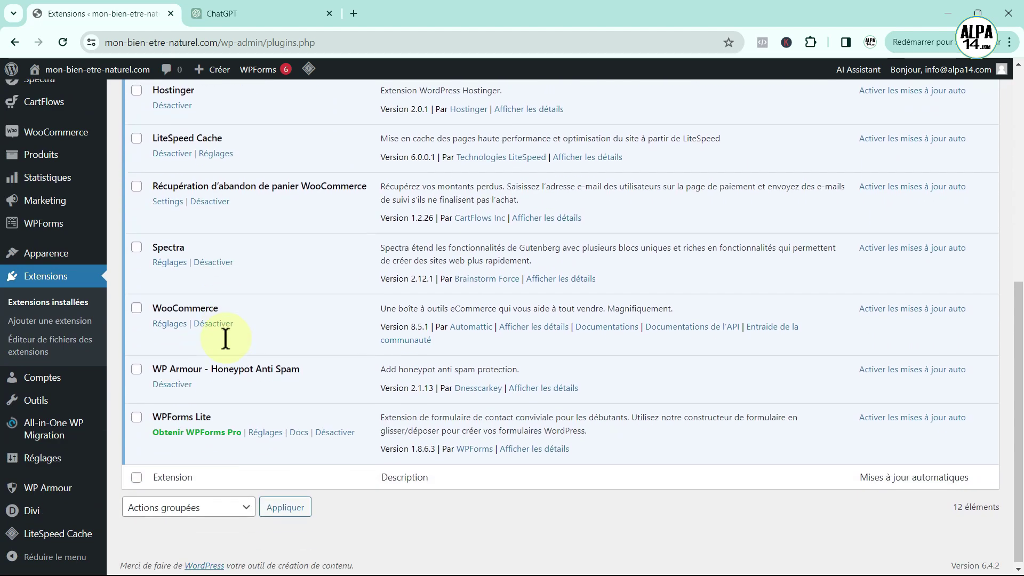
scroll(223, 392, up, 2)
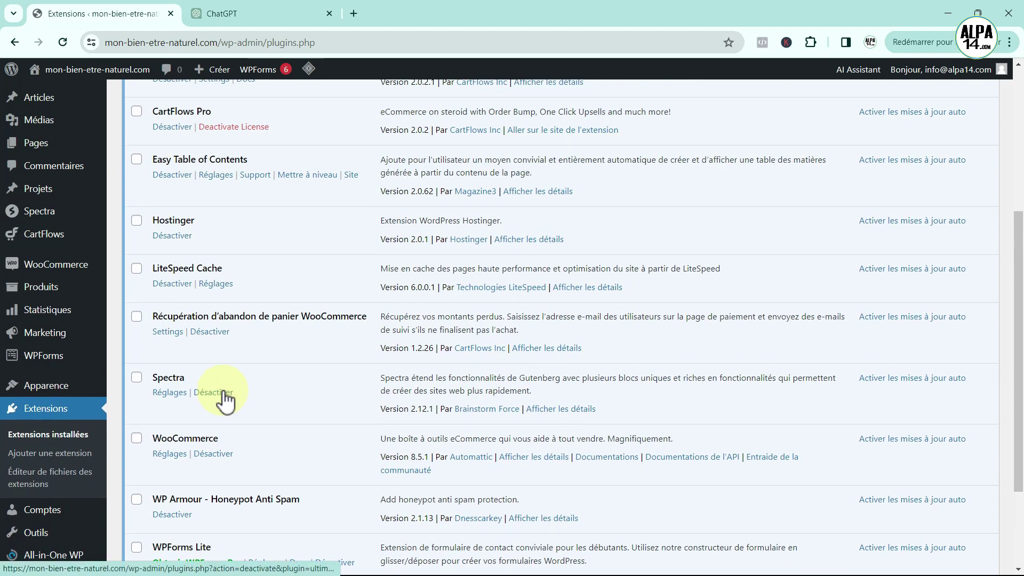
click(219, 176)
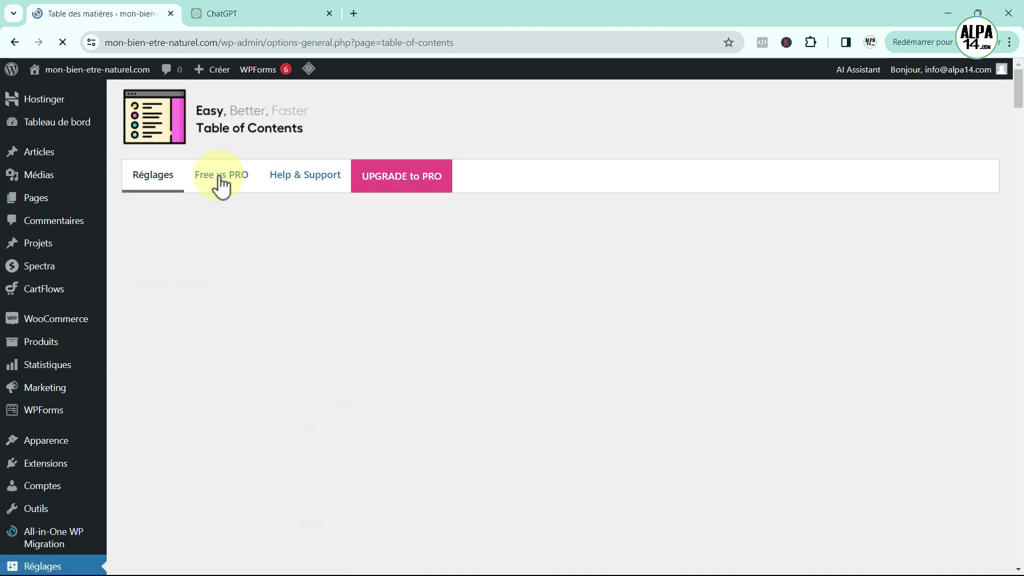
Turn off the initial hiding of the table of contents in the general settings
scroll(475, 331, down, 4)
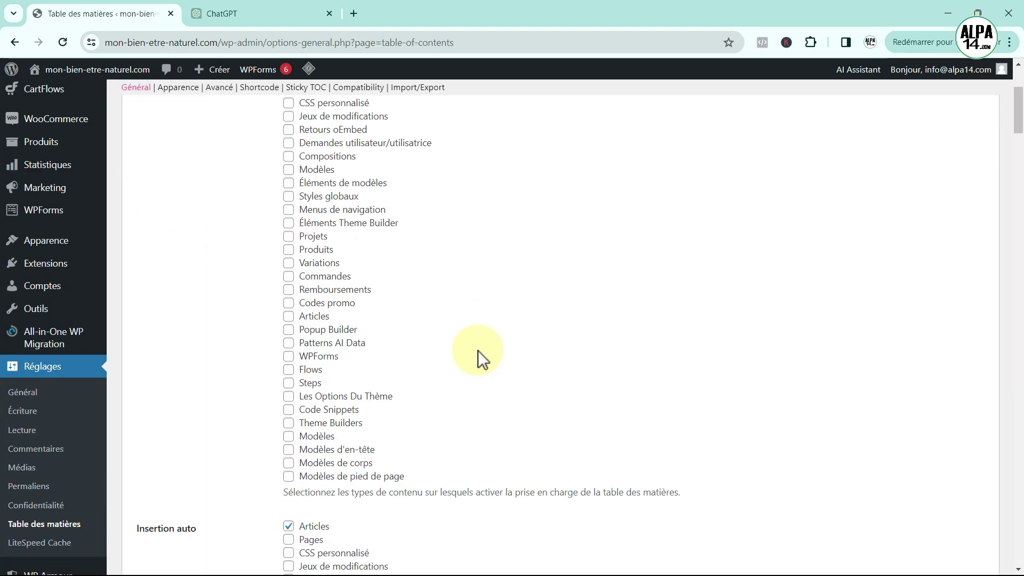
scroll(427, 344, down, 12)
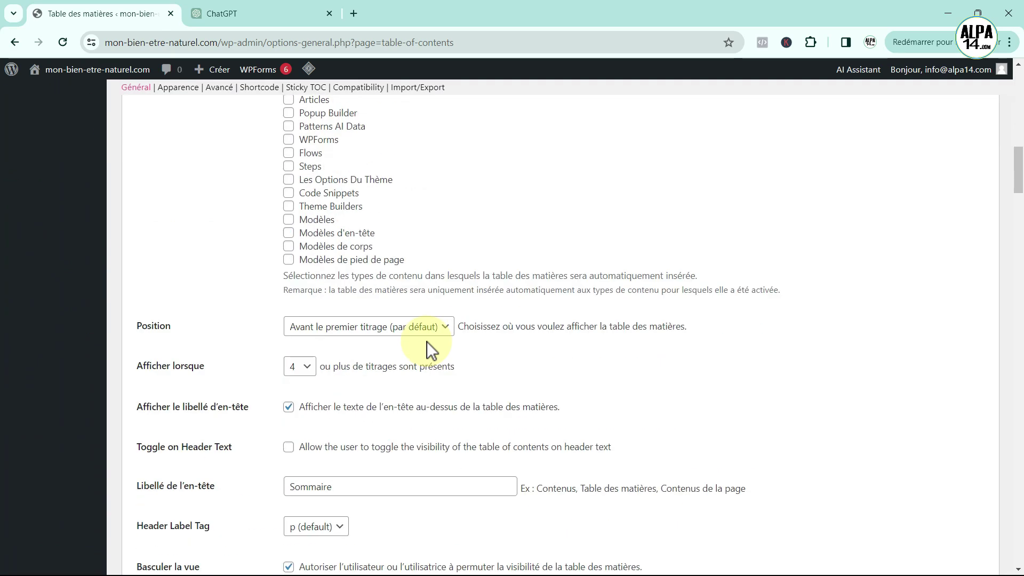
scroll(427, 341, down, 3)
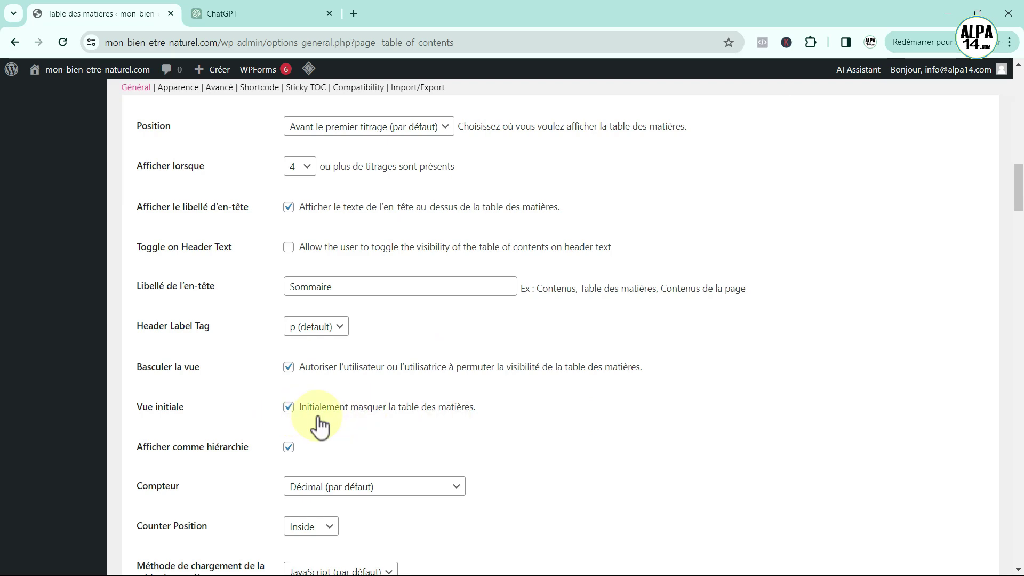
click(288, 408)
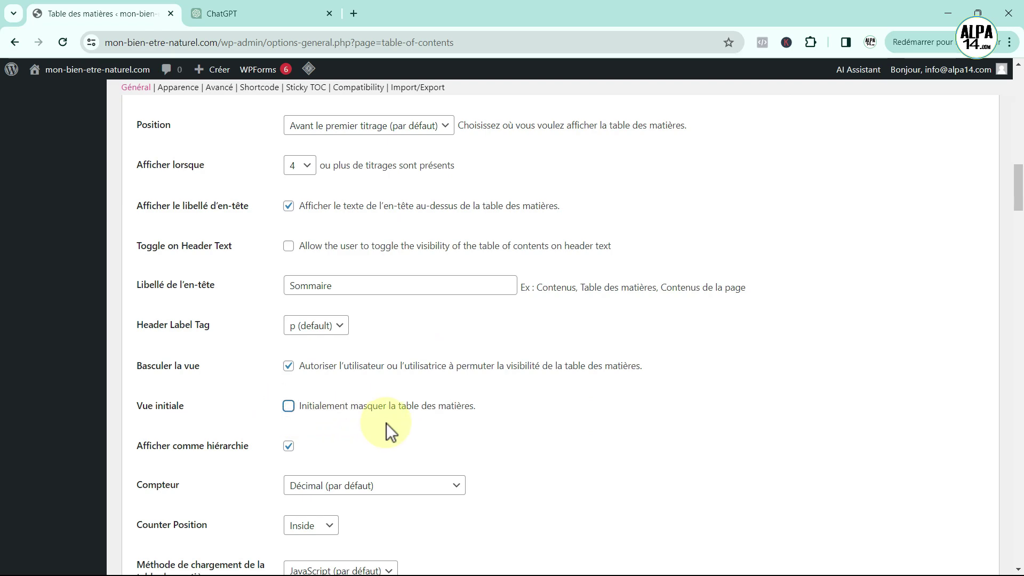
Exclude the h3 and h4 headings from the table of contents, keeping only h2, and save the plugin settings
scroll(386, 423, down, 12)
scroll(399, 391, down, 8)
scroll(398, 387, down, 15)
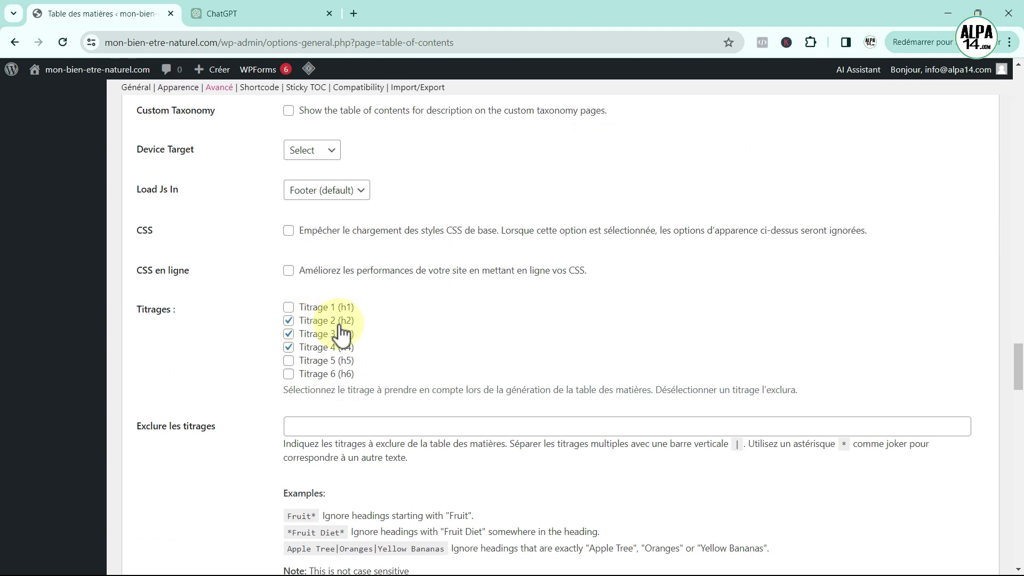
click(288, 347)
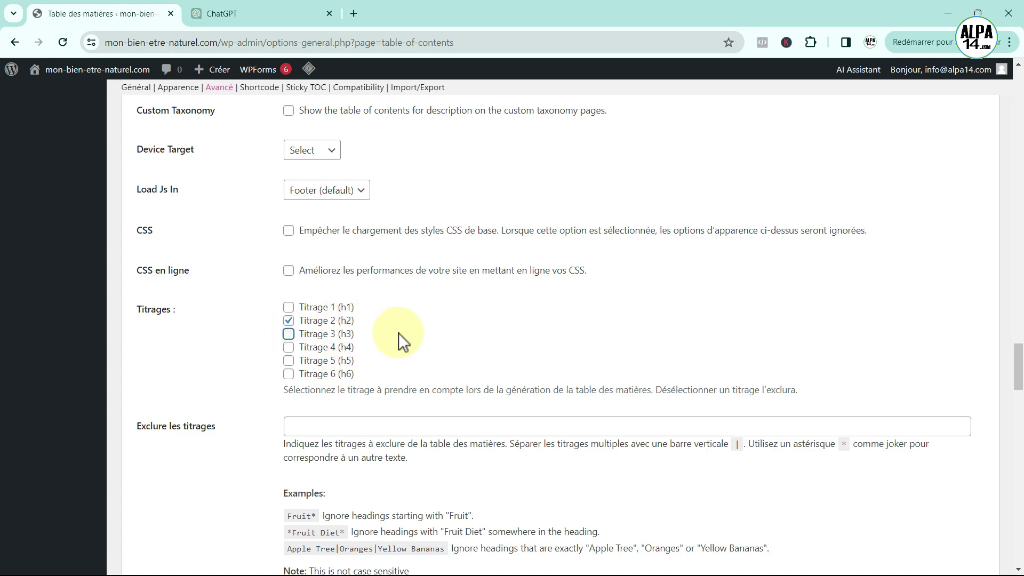
scroll(391, 363, down, 15)
scroll(391, 368, down, 10)
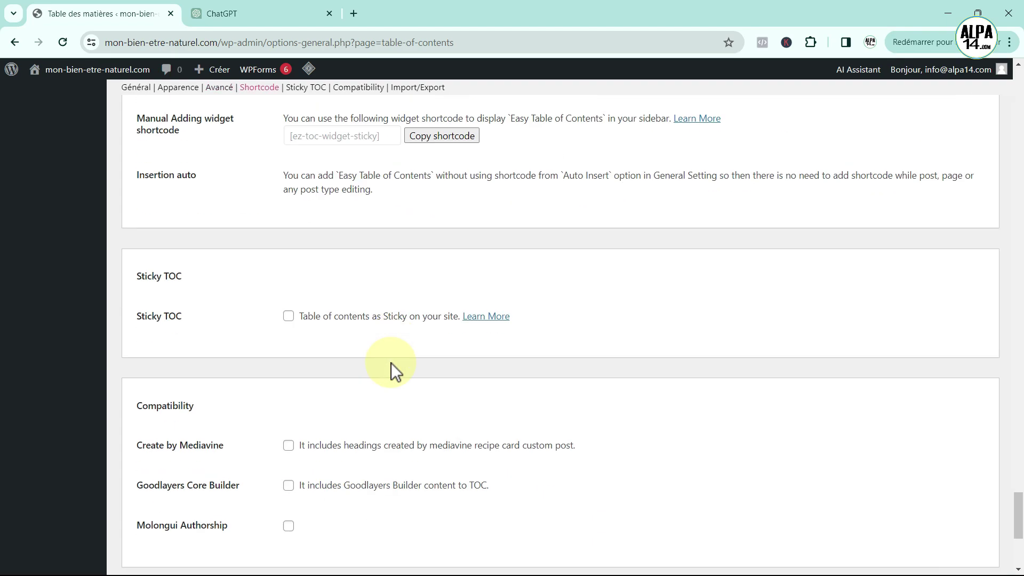
click(214, 504)
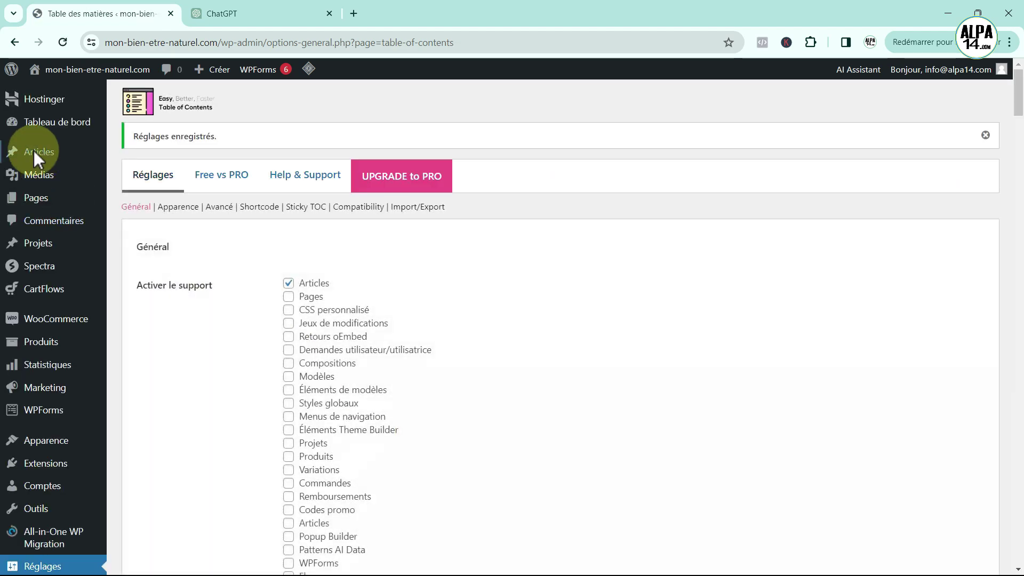
View the Nutrition 4 article on the live site from the list of all articles and examine its Sommaire box
mouse_move(33, 152)
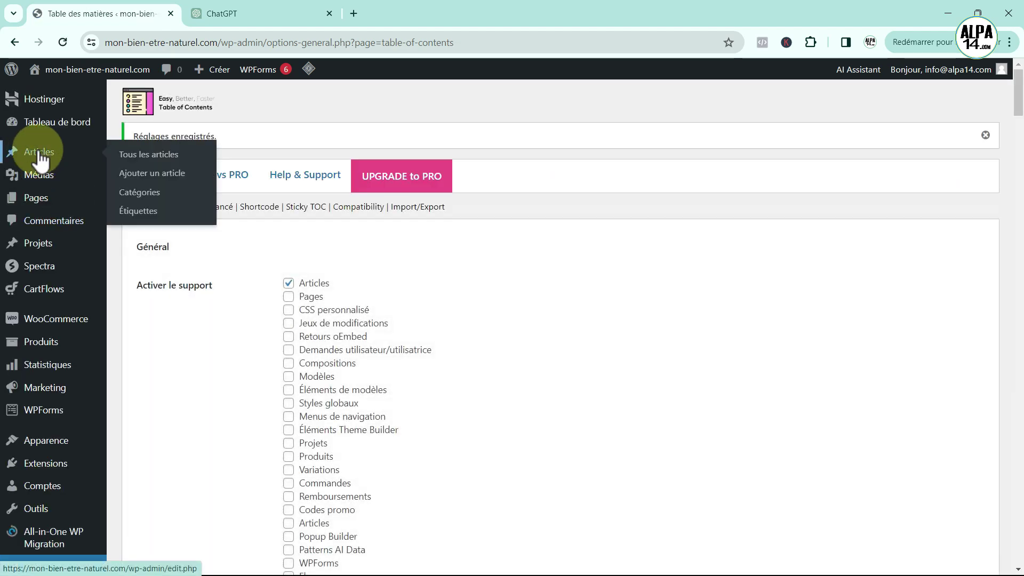
click(161, 152)
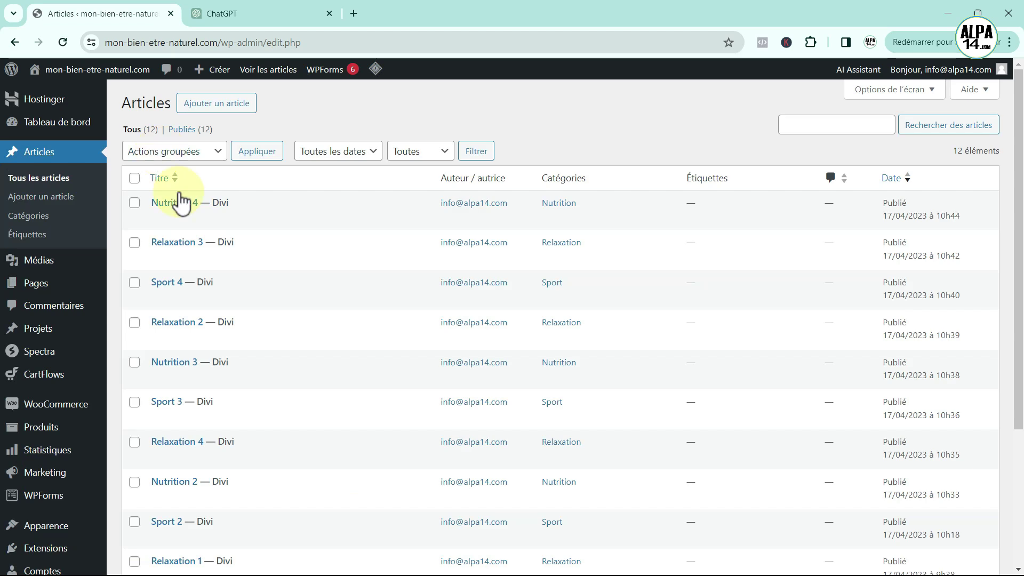
mouse_move(194, 205)
click(321, 220)
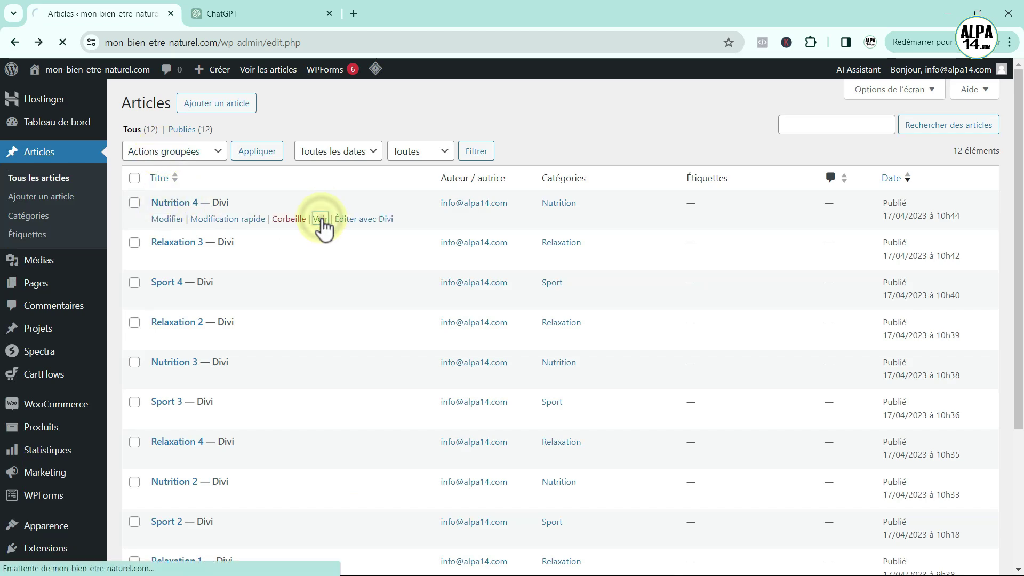
scroll(337, 269, down, 4)
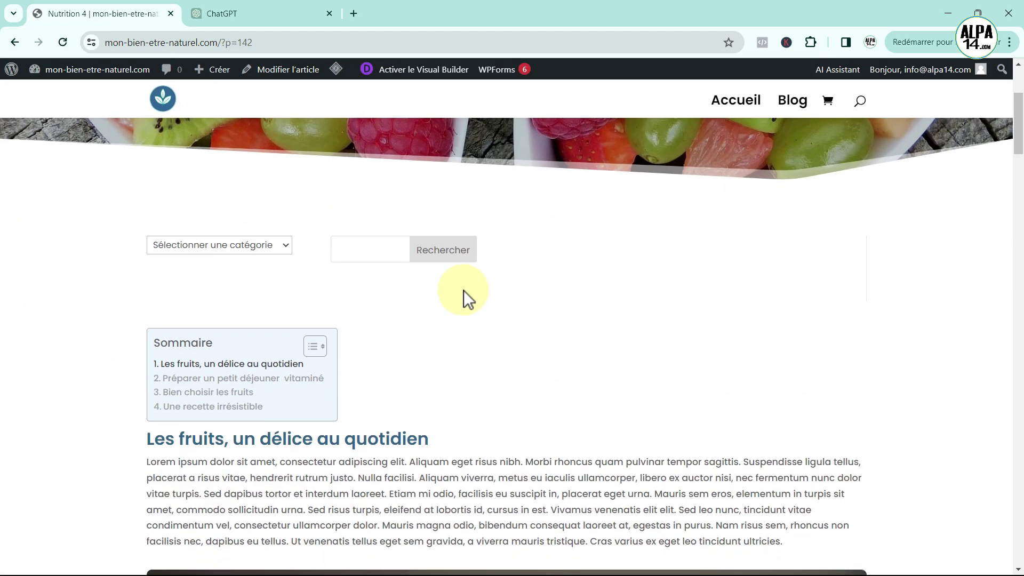
scroll(416, 368, down, 3)
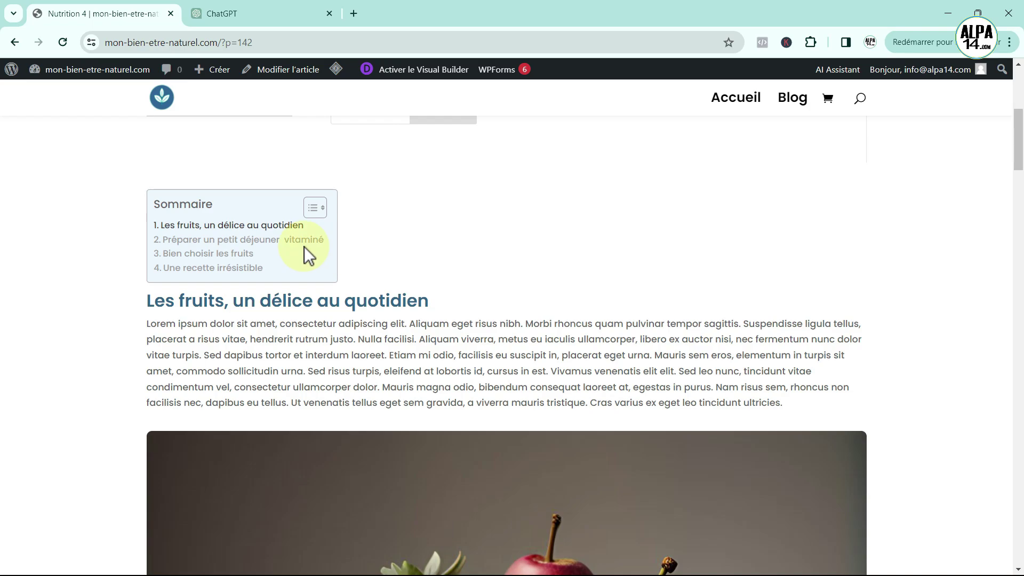
Test the "Bien choisir les fruits" link in the Sommaire and return to the summary box
click(235, 255)
scroll(219, 251, up, 20)
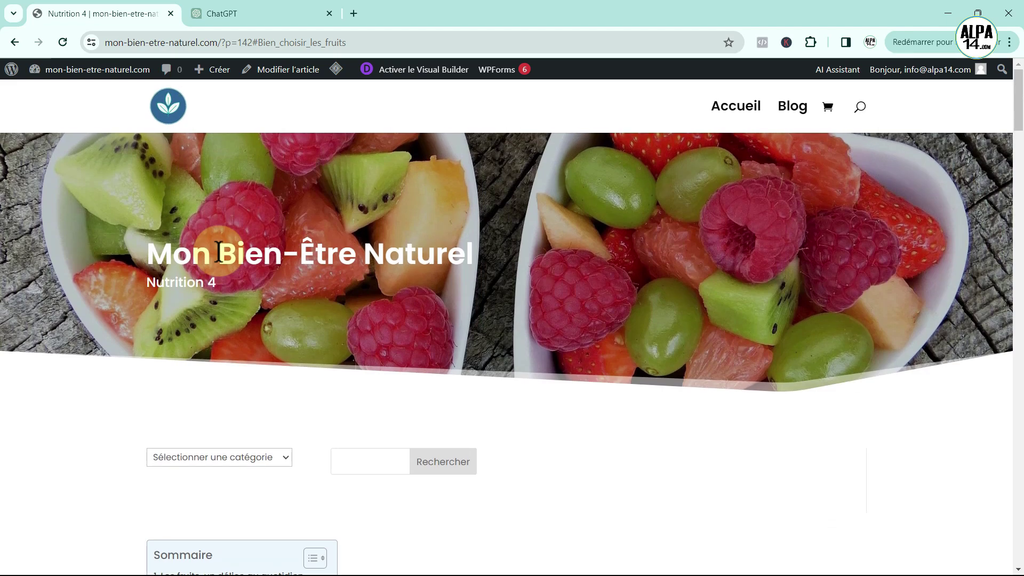
scroll(219, 251, down, 4)
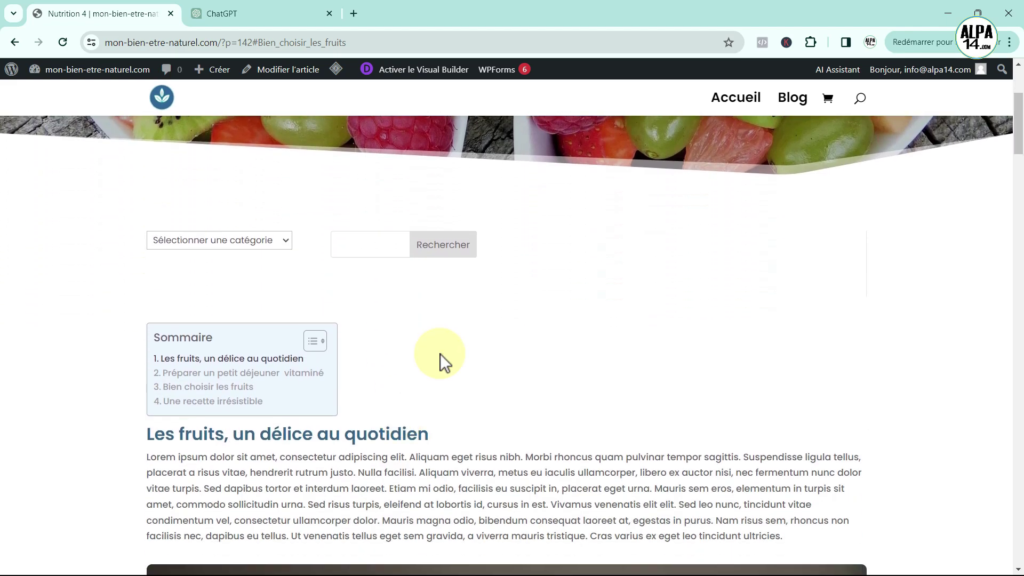